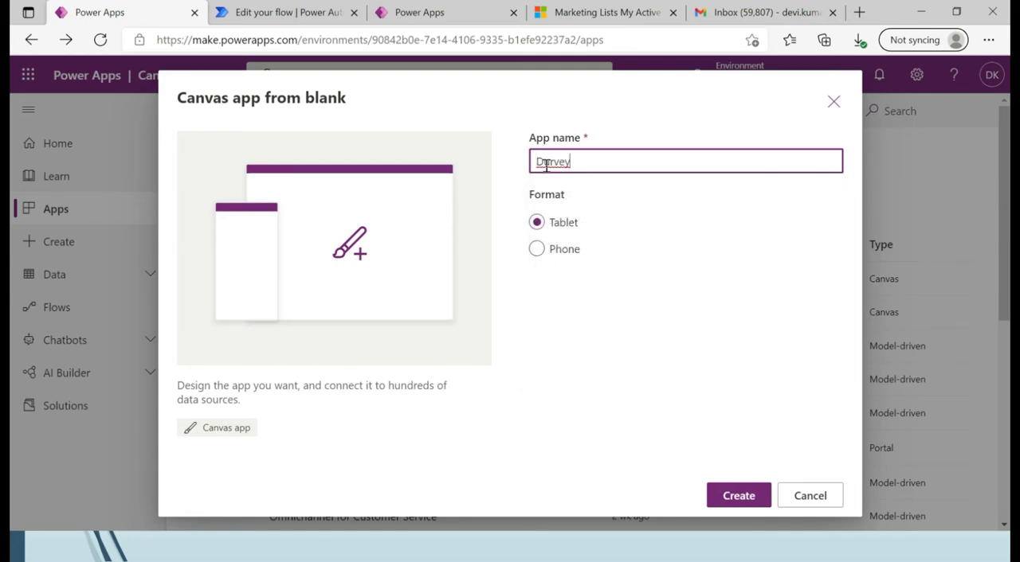
Create a blank tablet-format canvas app named SurveyDemoPowerAutomate and skip the welcome screen.
key(BackSpace)
text(S)
click(585, 161)
text(Demo)
text(Power)
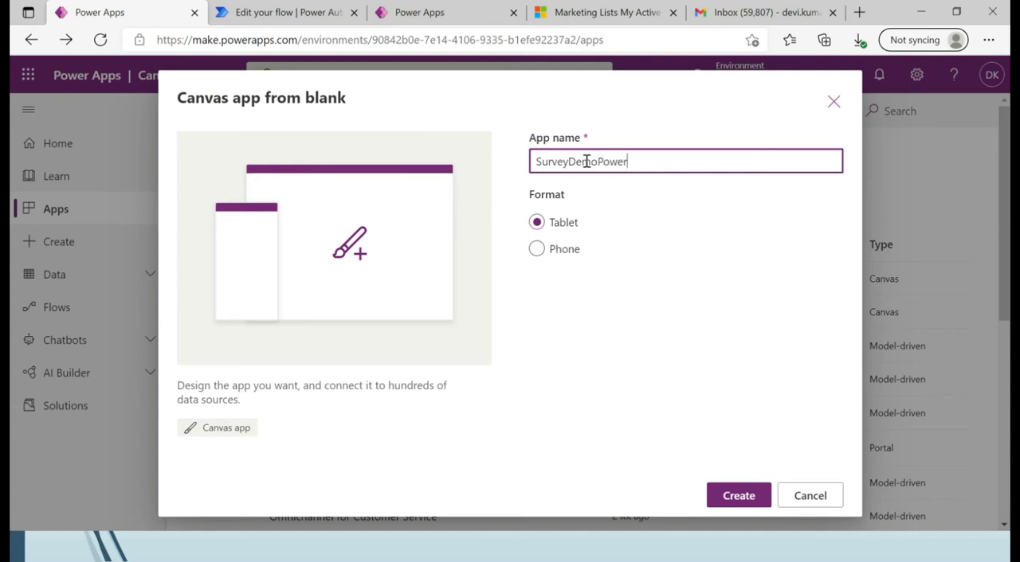
text(Automate)
click(739, 495)
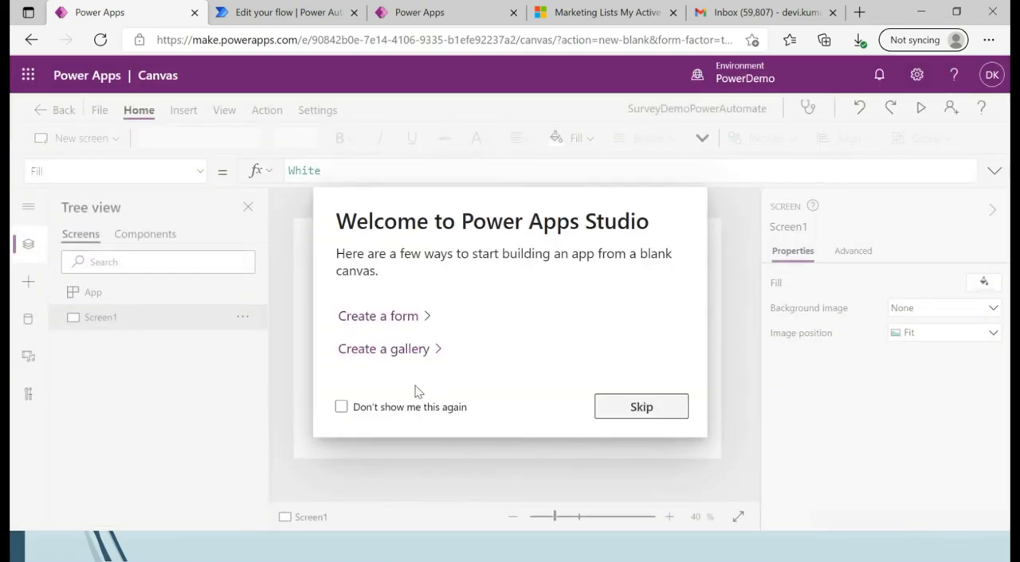
click(614, 408)
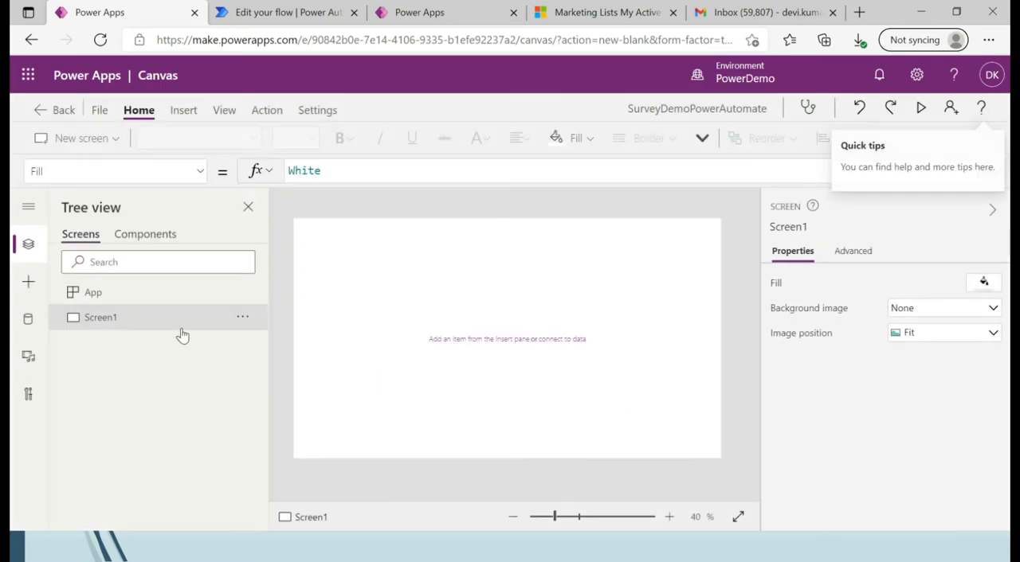
Insert a vertical gallery on Screen1 and connect it to the Marketing Lists table.
click(29, 285)
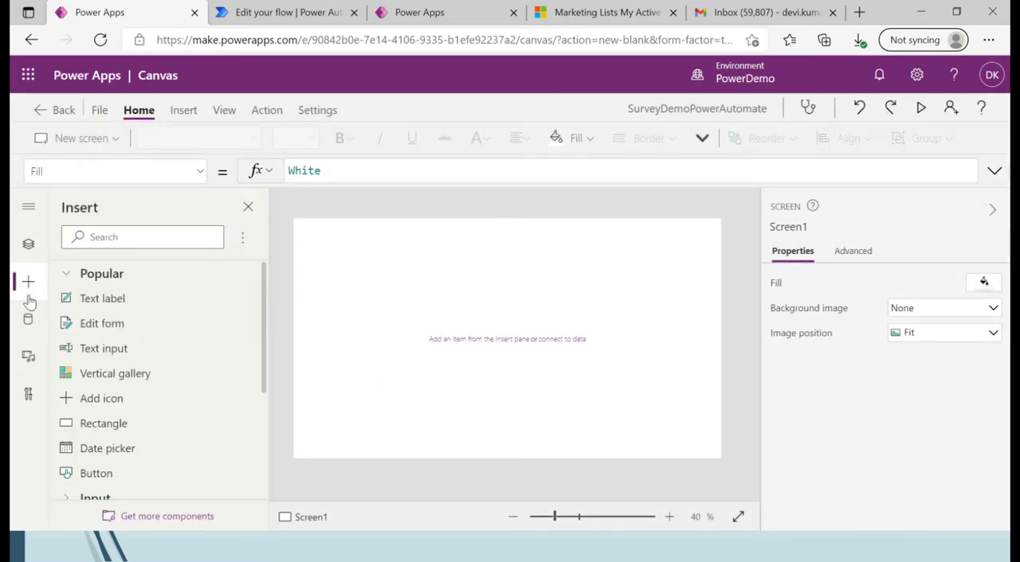
click(102, 371)
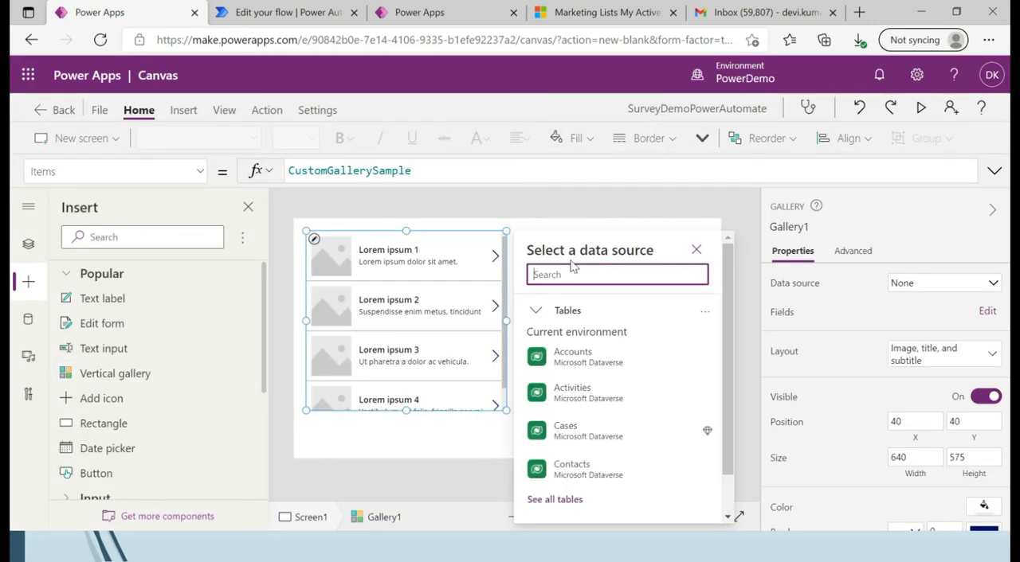
text(marketi)
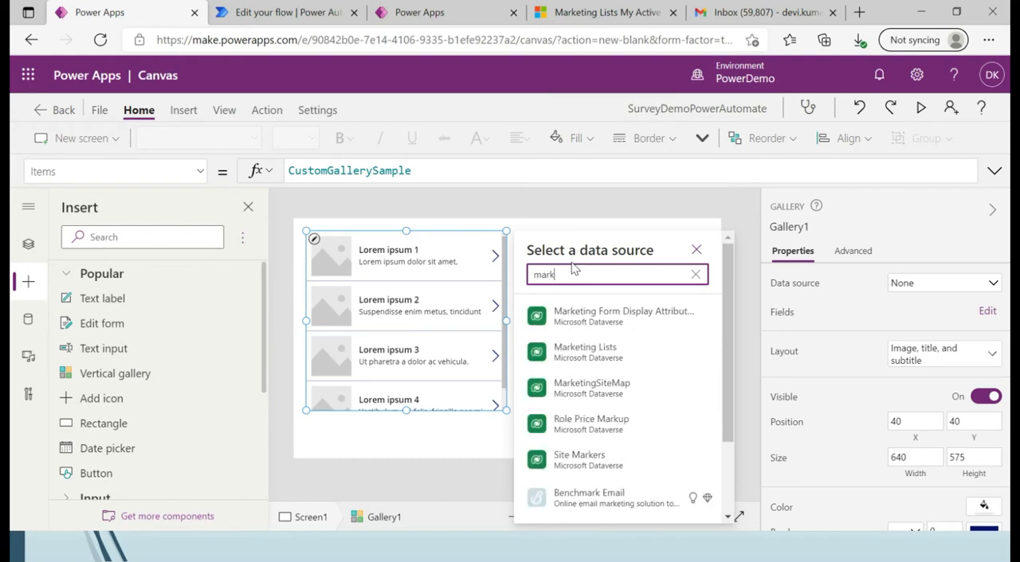
click(598, 352)
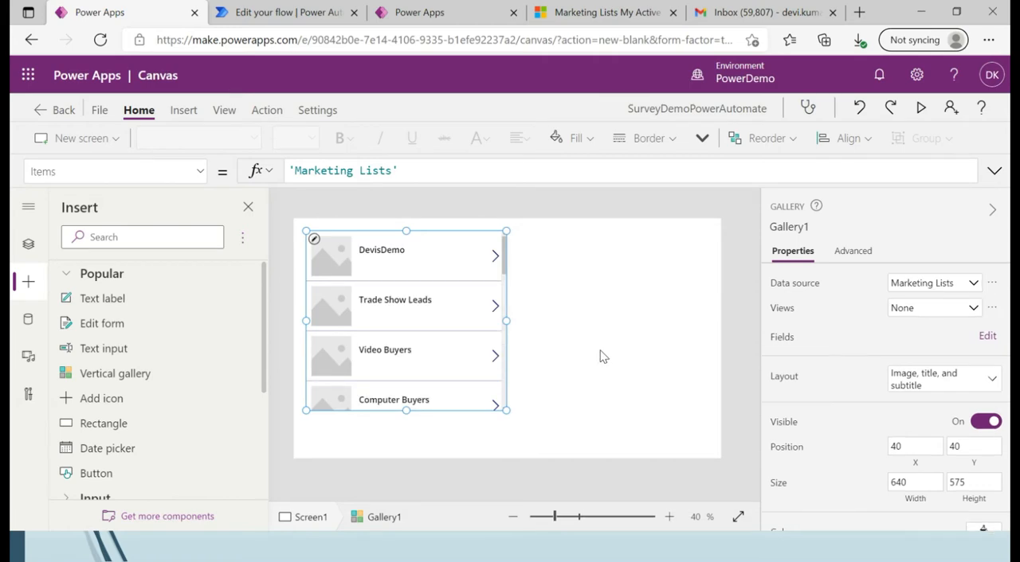
Insert a second vertical gallery without a data source and place it beside the first, at about X 726, Y 40.
click(144, 374)
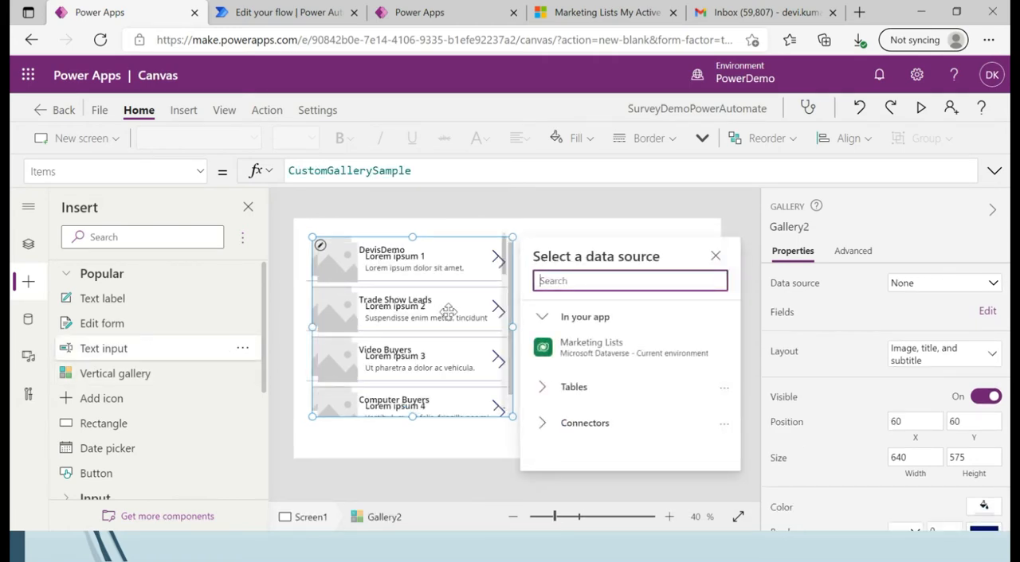
click(714, 259)
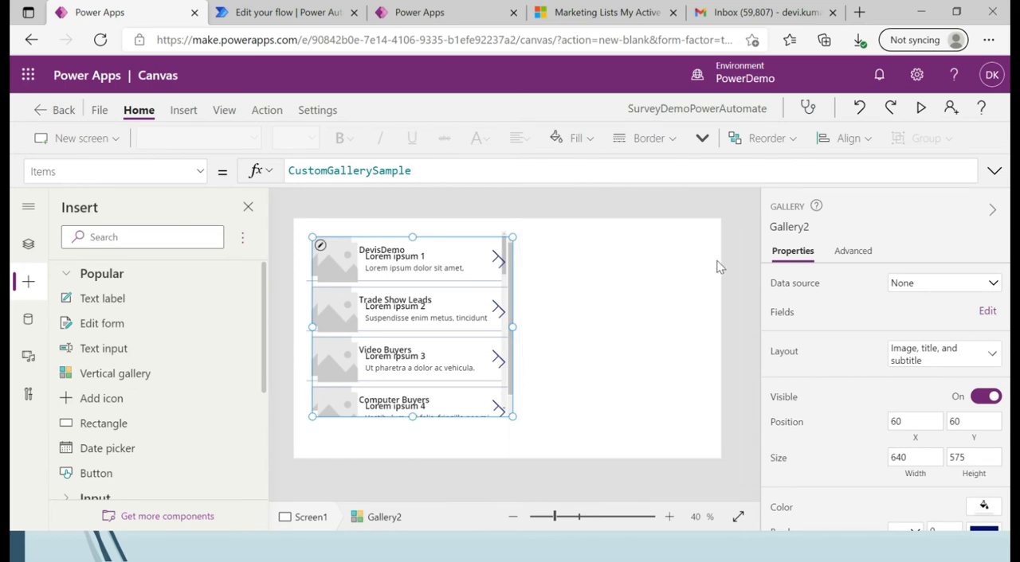
click(462, 258)
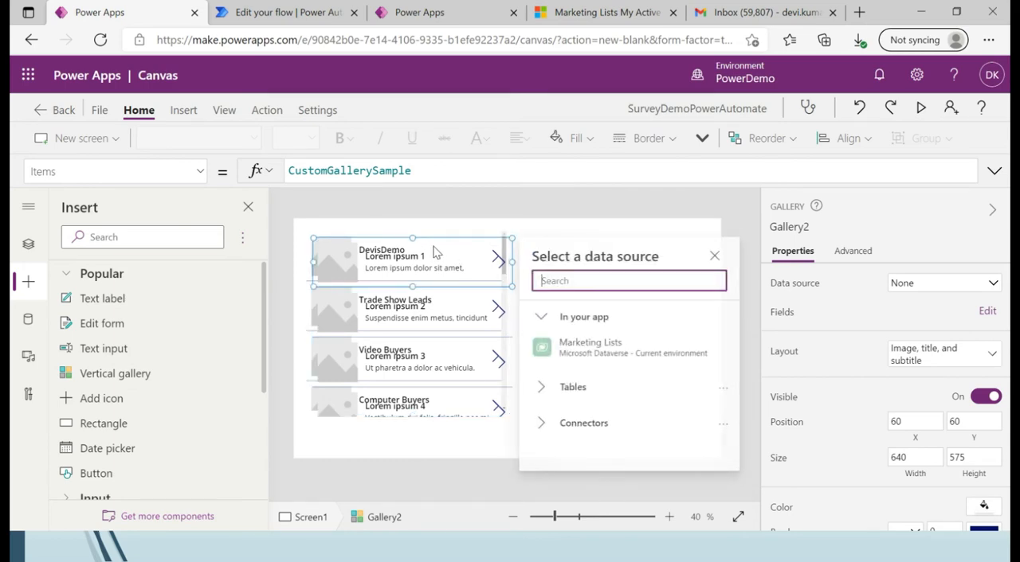
click(715, 256)
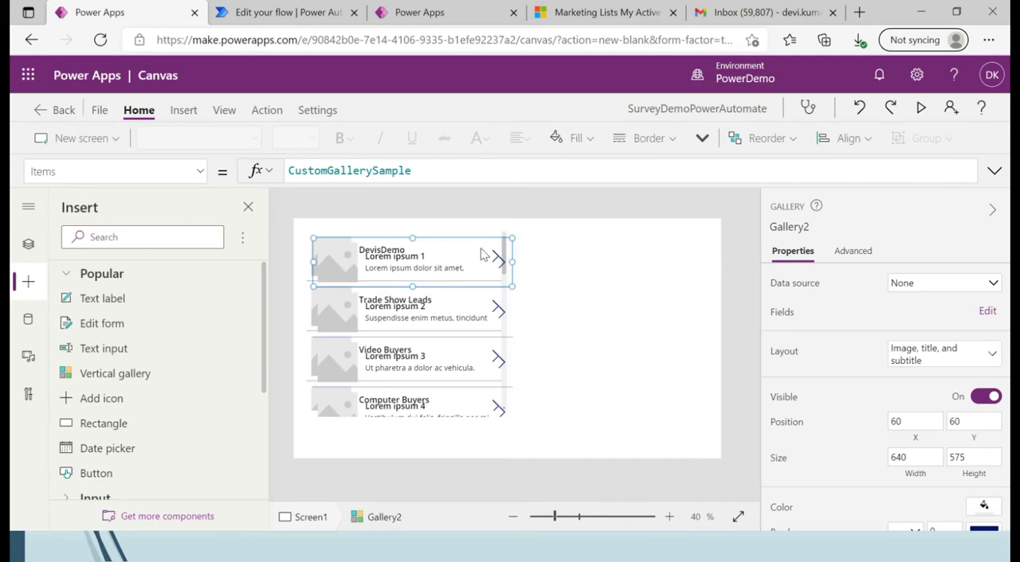
click(532, 316)
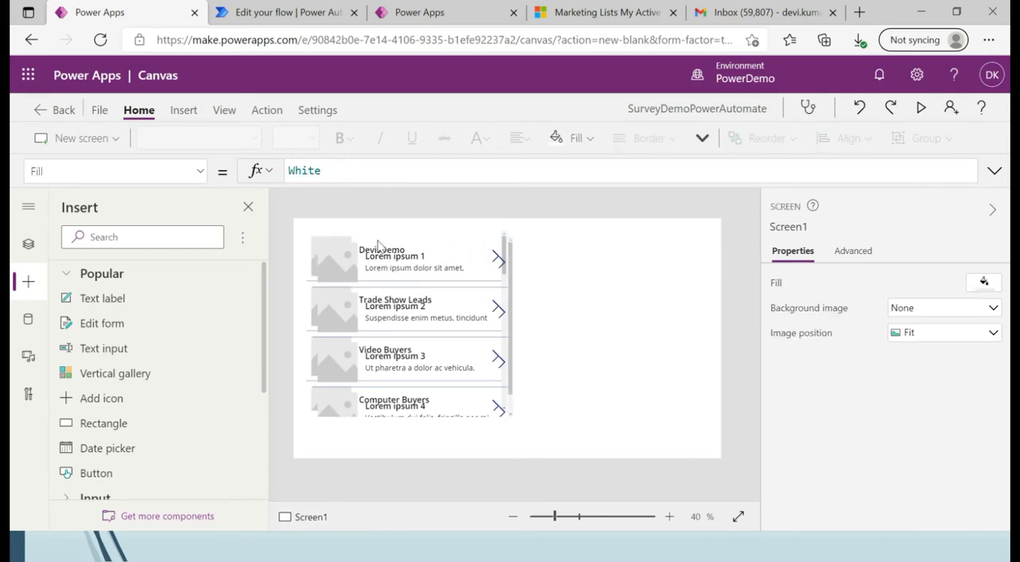
click(353, 313)
click(353, 313)
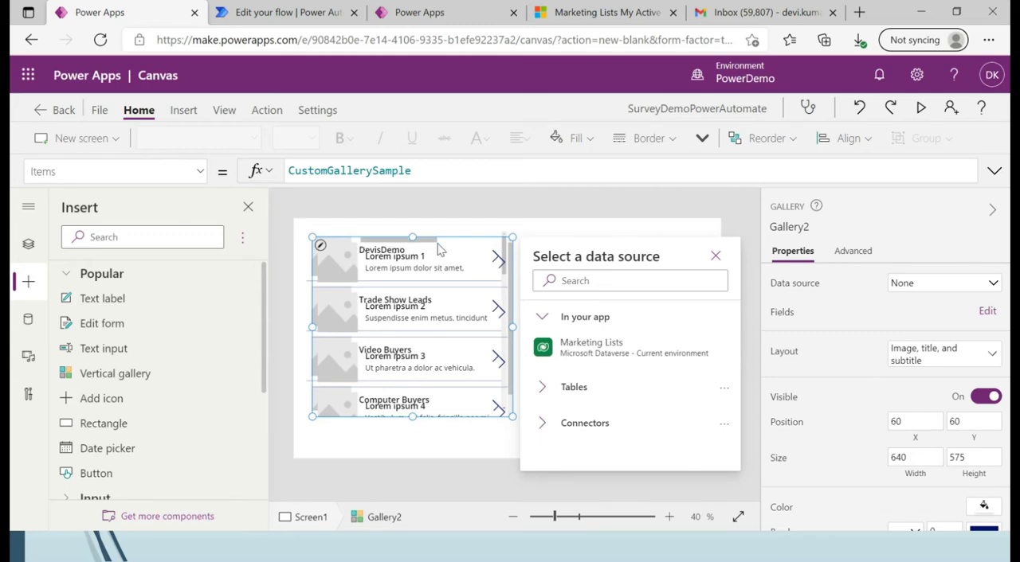
click(416, 241)
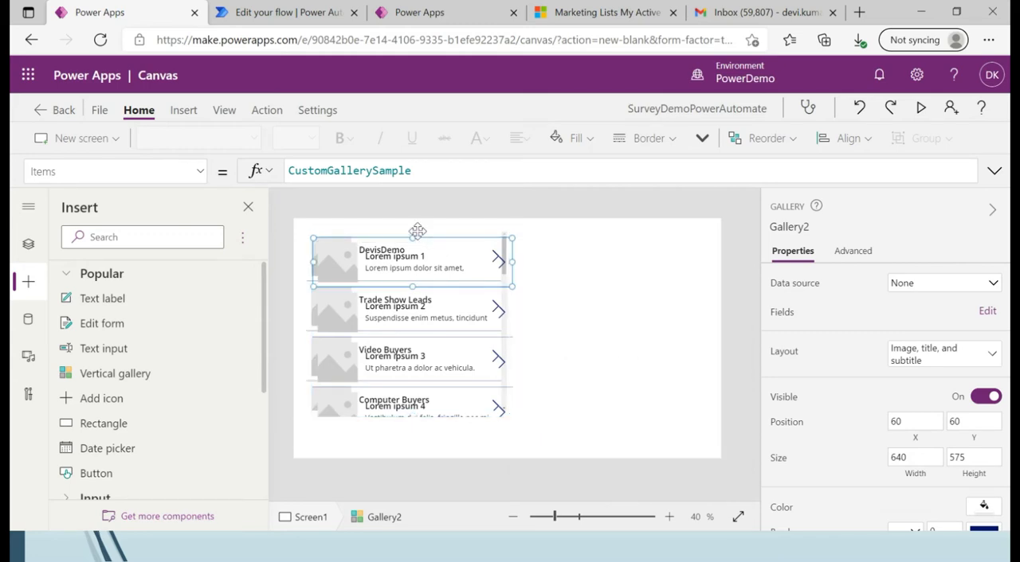
click(378, 360)
drag(351, 236, 566, 237)
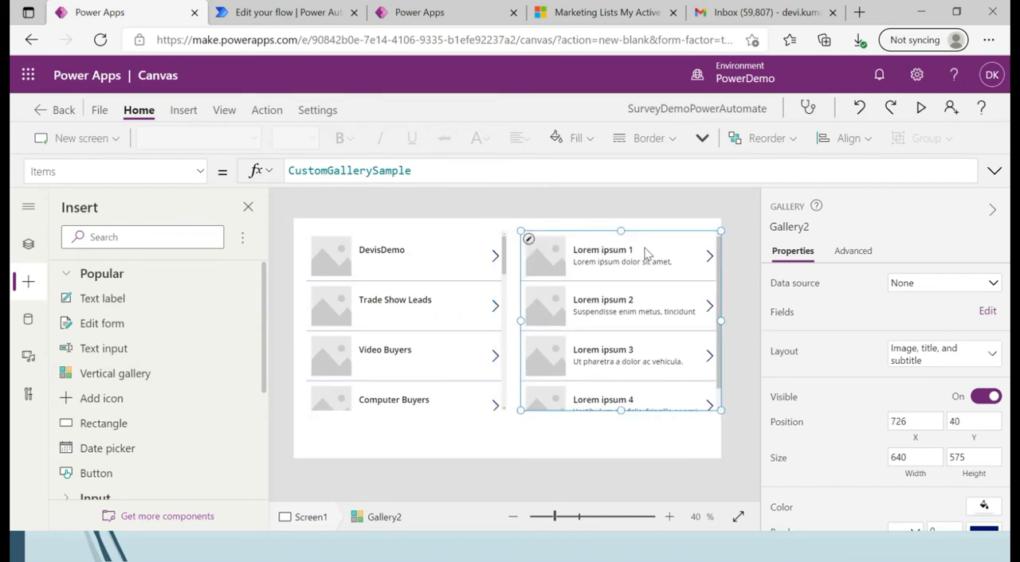
Set the Items property of Gallery2 to Gallery1.Selected.
click(647, 248)
click(550, 255)
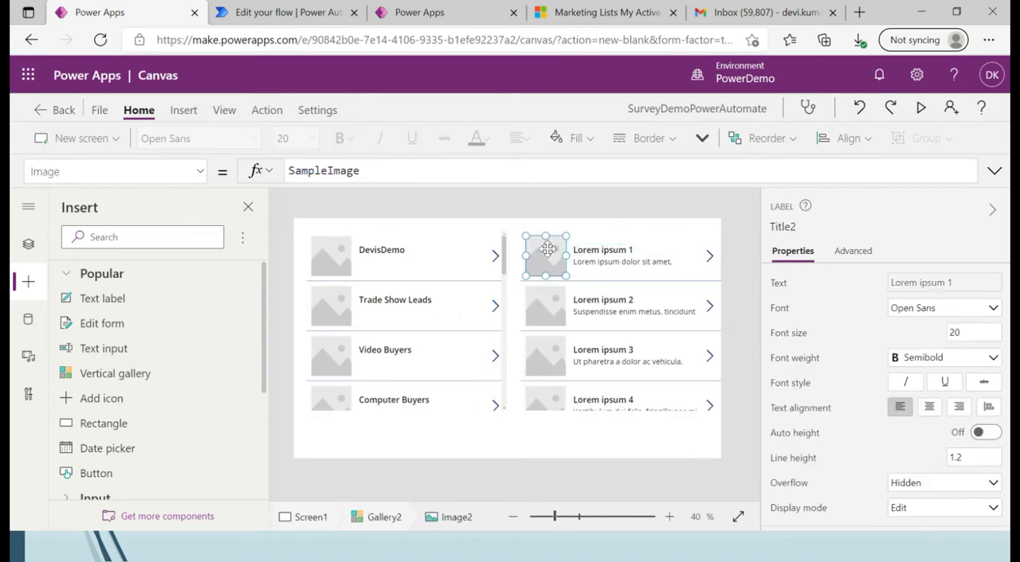
click(607, 241)
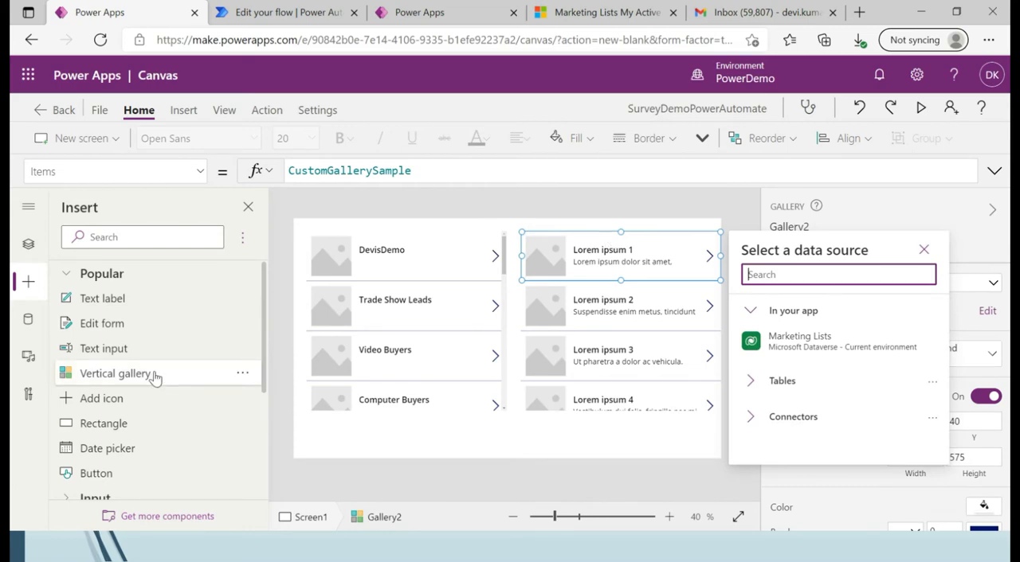
click(29, 246)
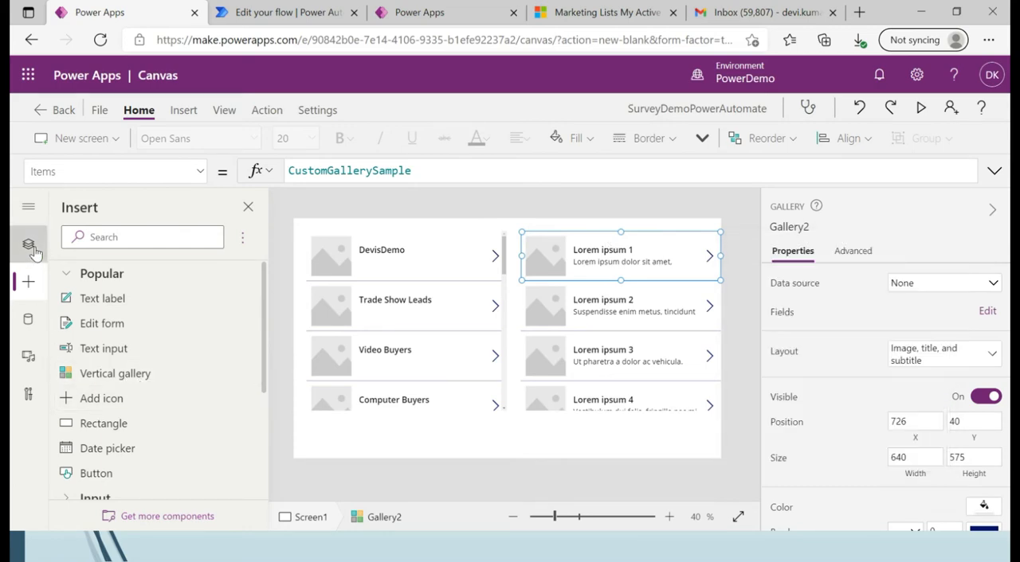
click(117, 352)
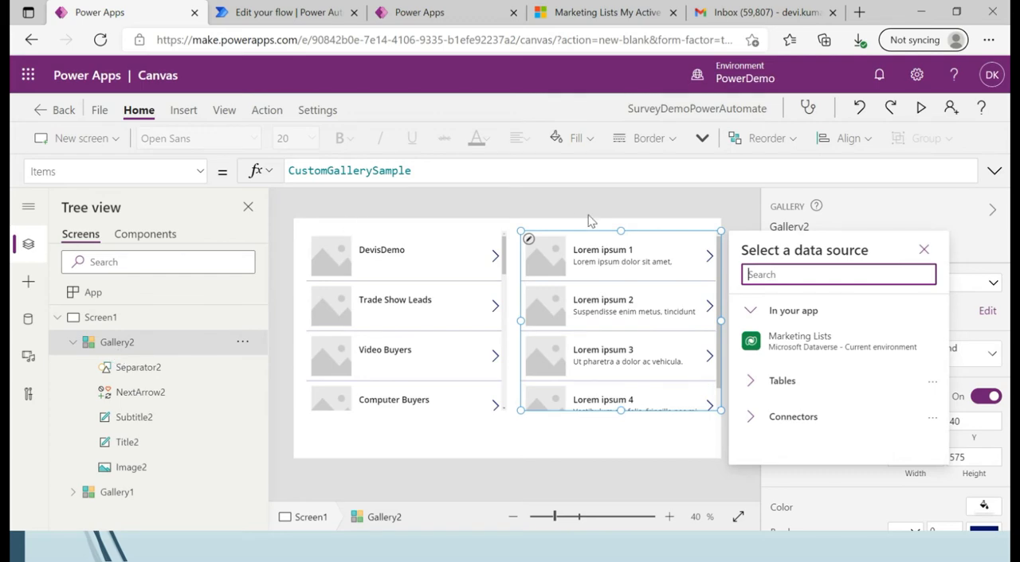
click(923, 250)
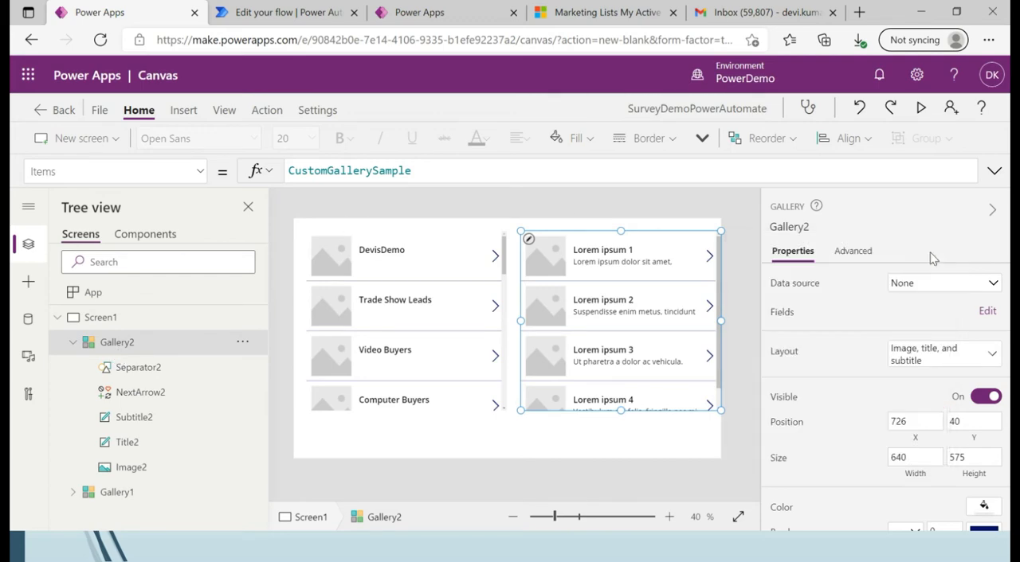
drag(436, 174, 286, 170)
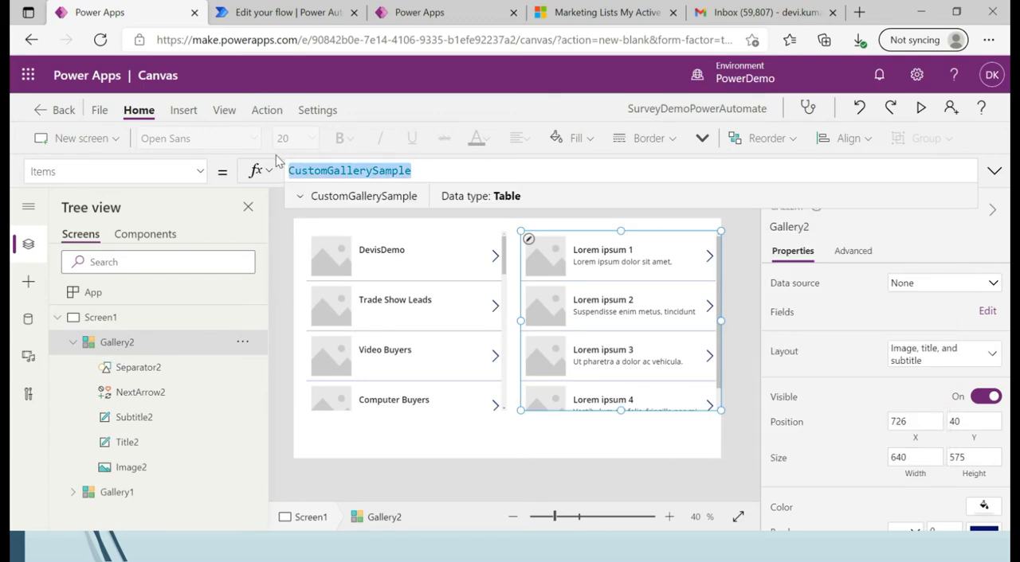
text(G)
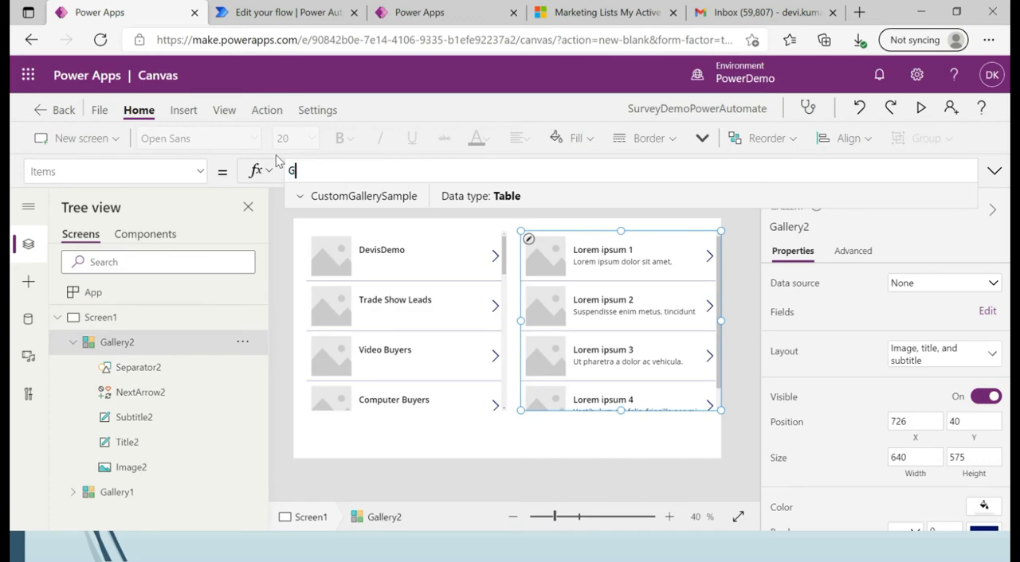
text(aller1)
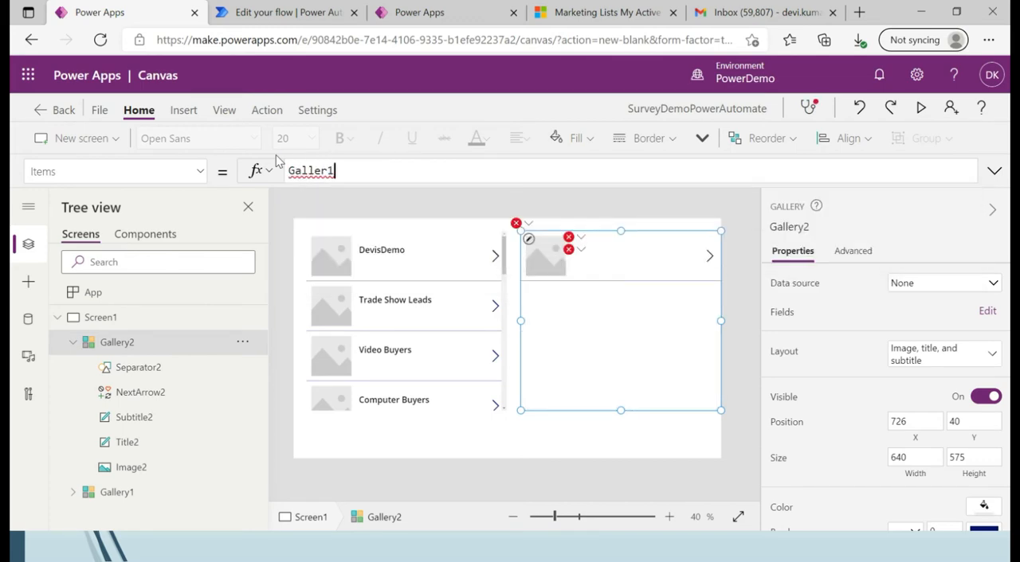
key(BackSpace)
text(y1)
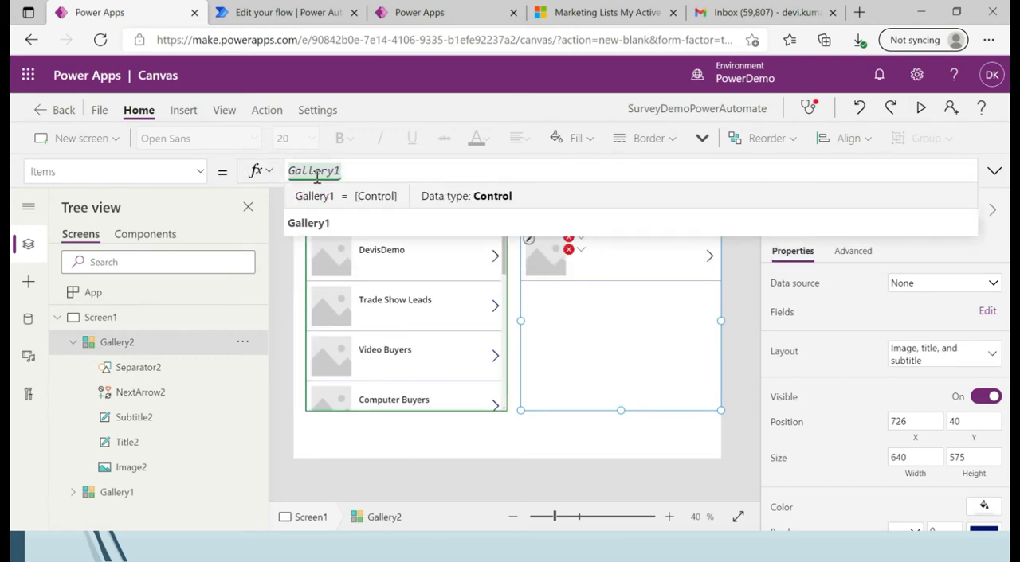
text(.)
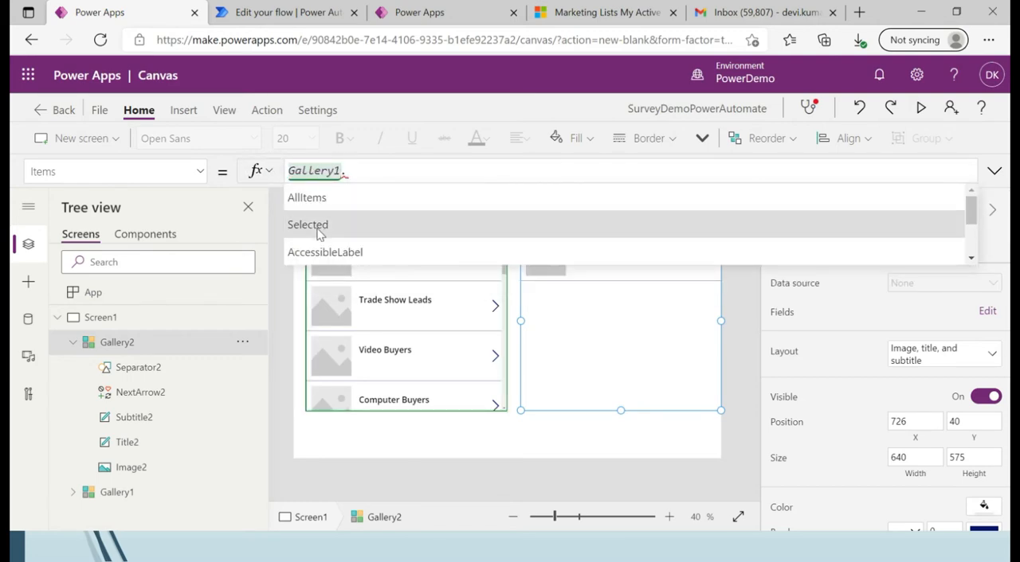
click(318, 225)
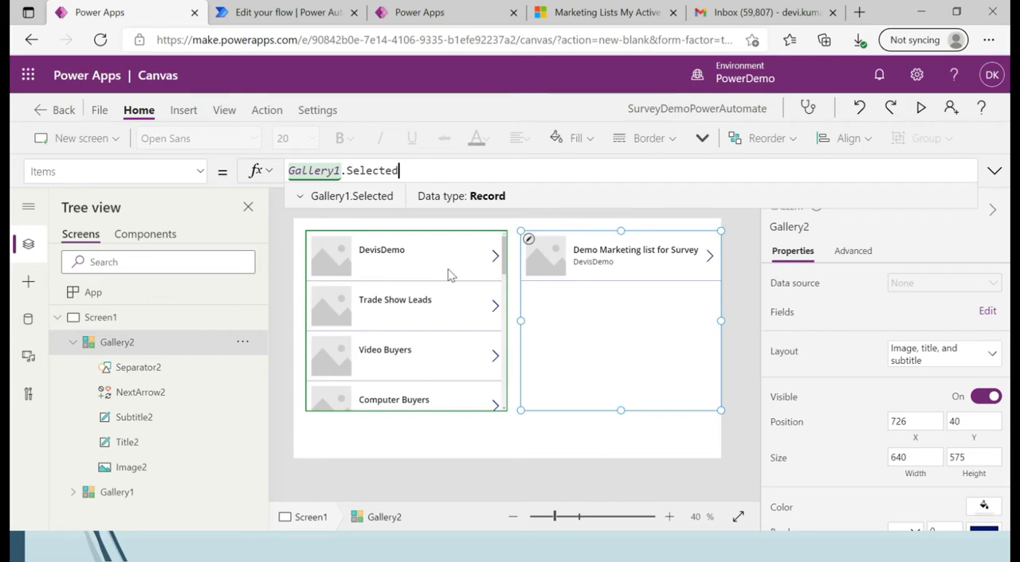
Set the OnSelect formula of the next arrow in Gallery1 to Set(varSetVisibility,!varSetVisibility).
click(495, 260)
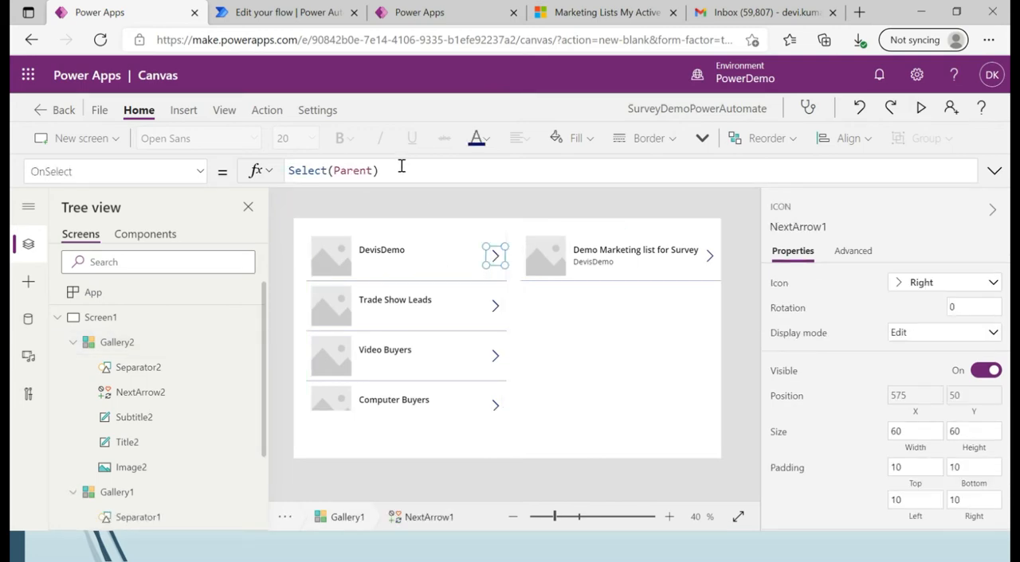
drag(401, 166, 287, 173)
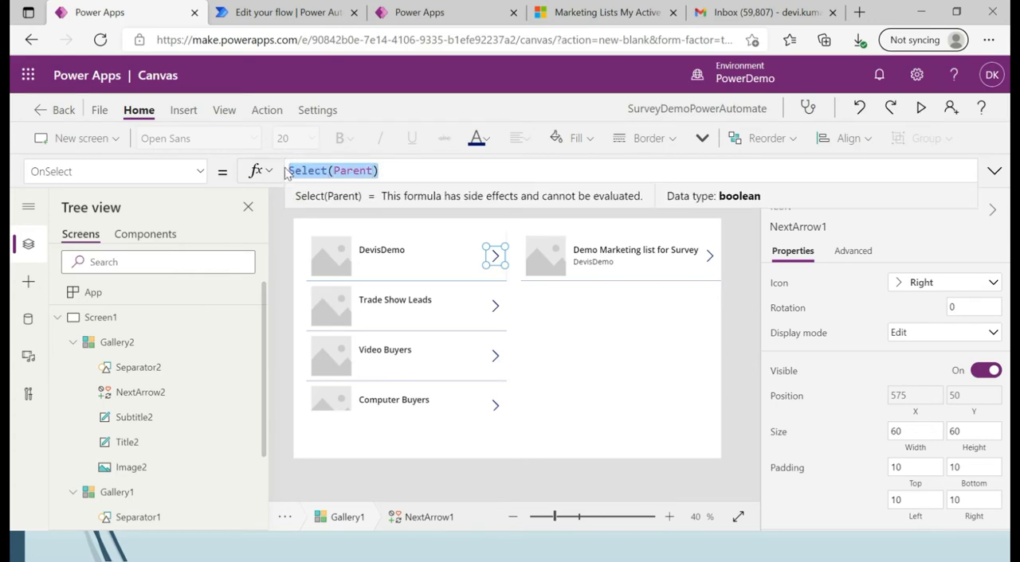
text(set)
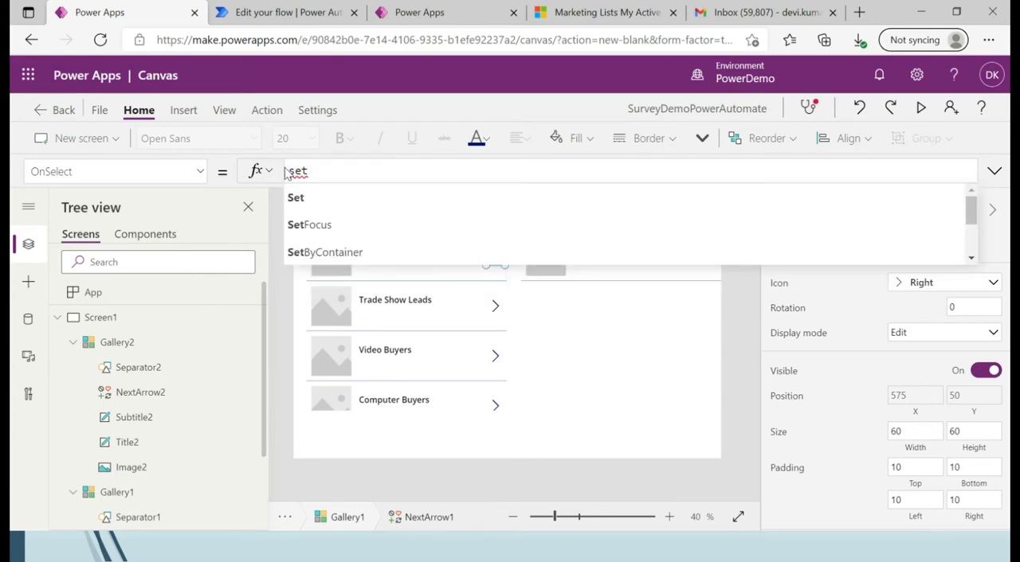
text((var)
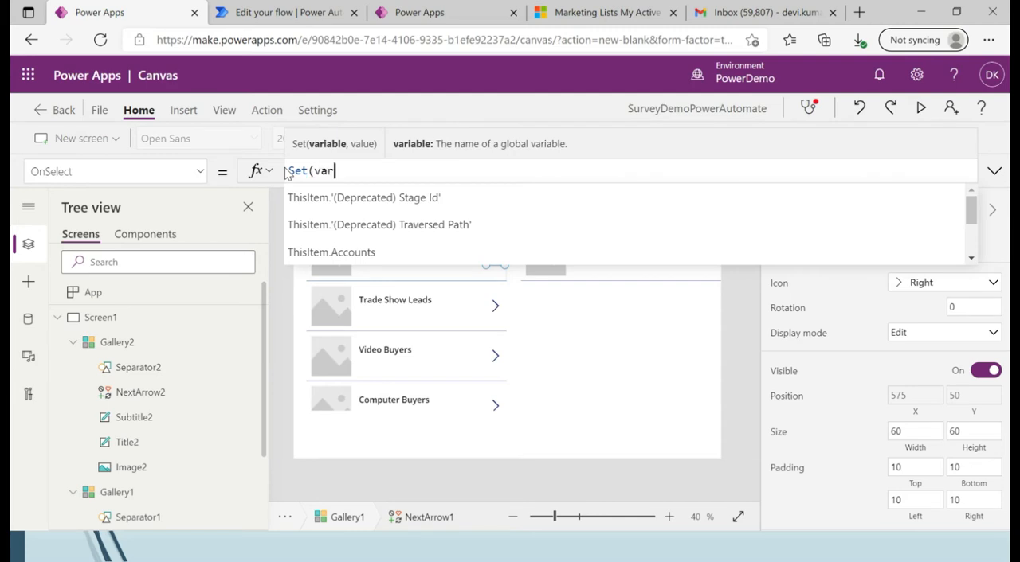
text(Set)
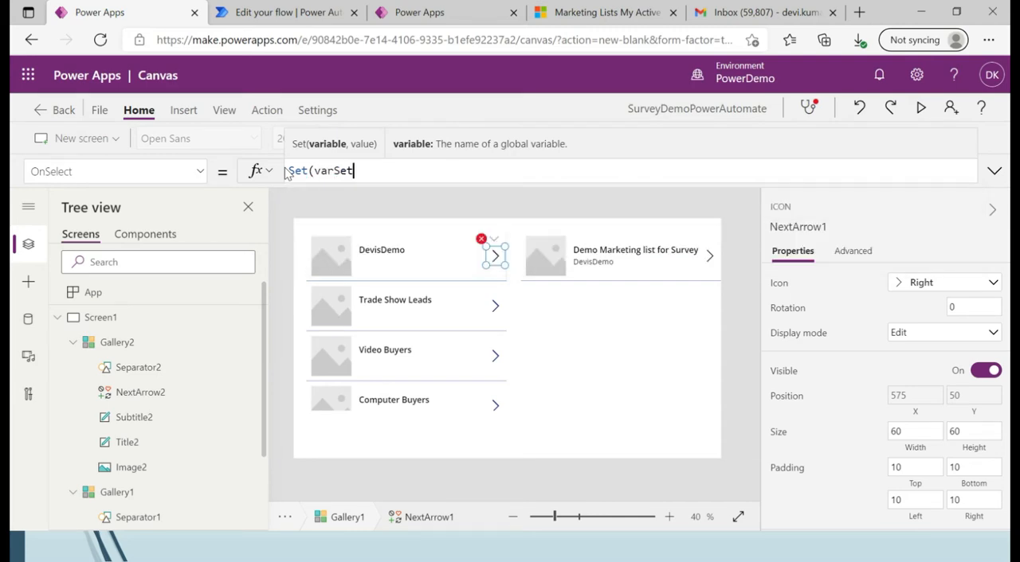
text(Visibility,!)
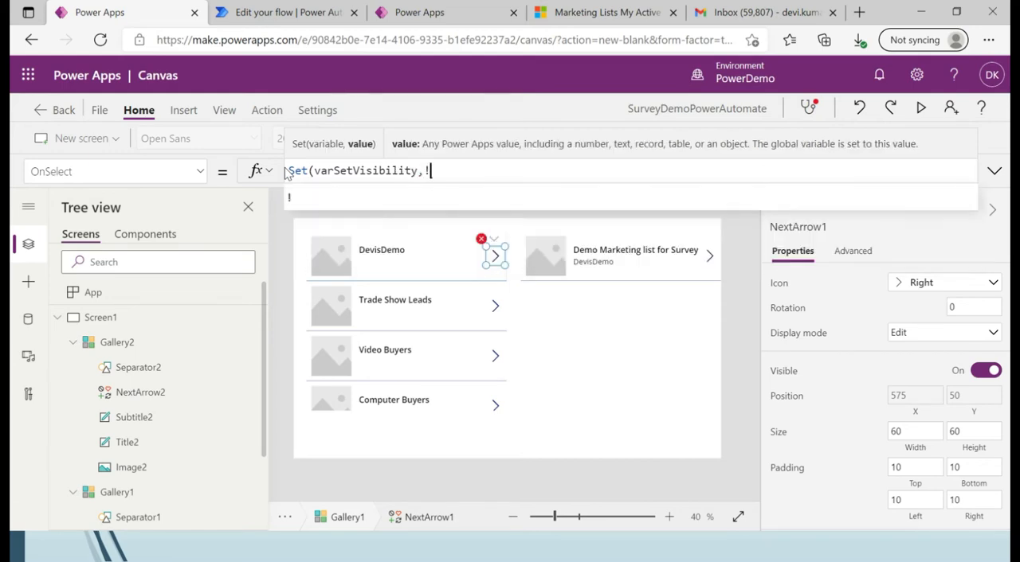
text(varSe)
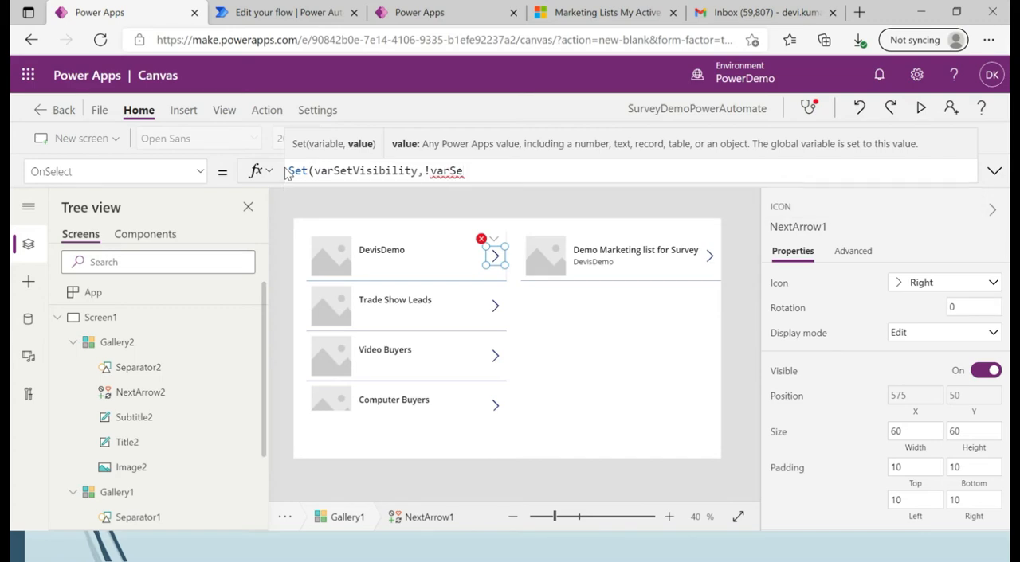
text(tVisibility)
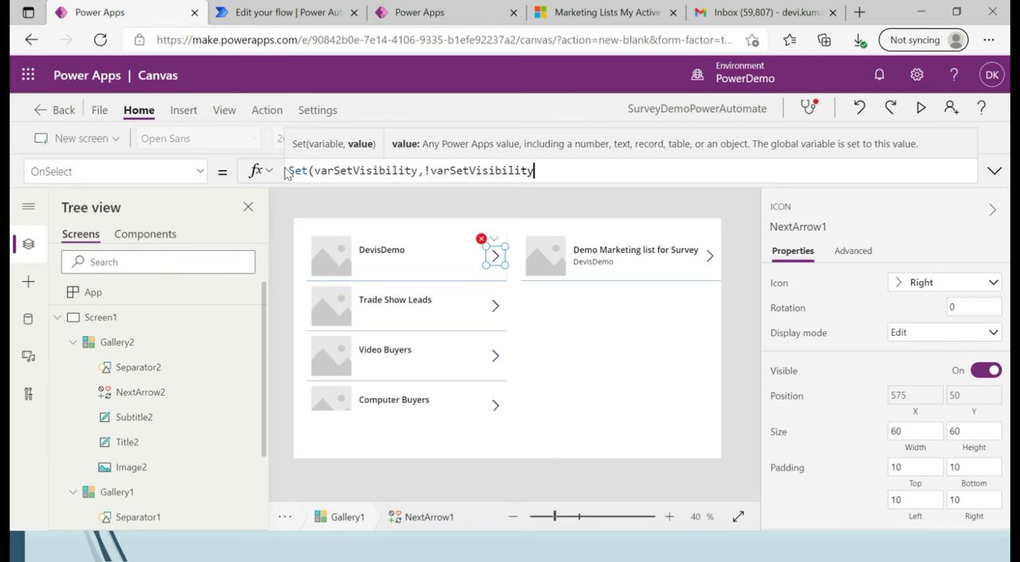
text())
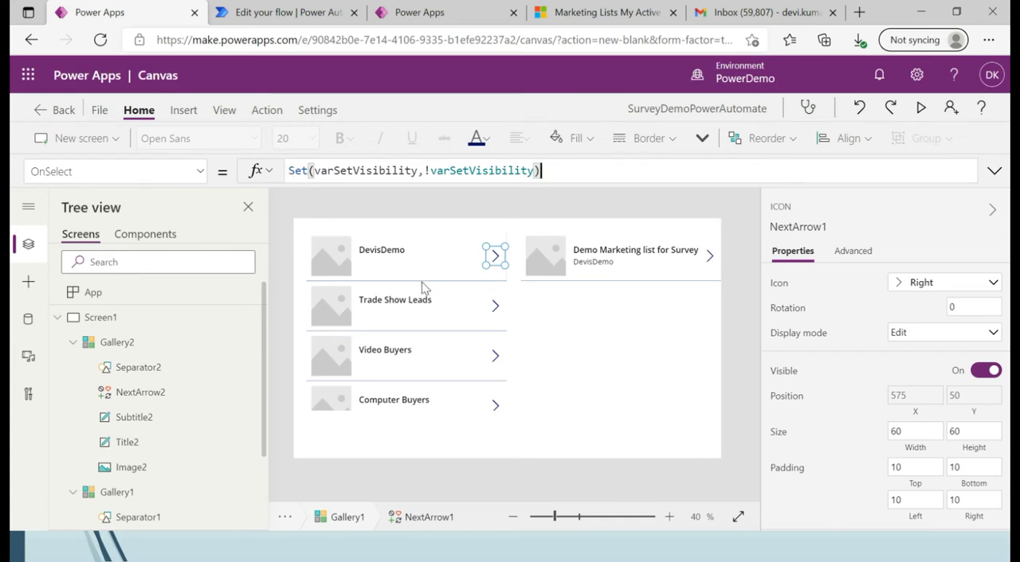
Set the Text property of the subtitle label in Gallery2 to ThisItem.'Members Count'.
click(609, 252)
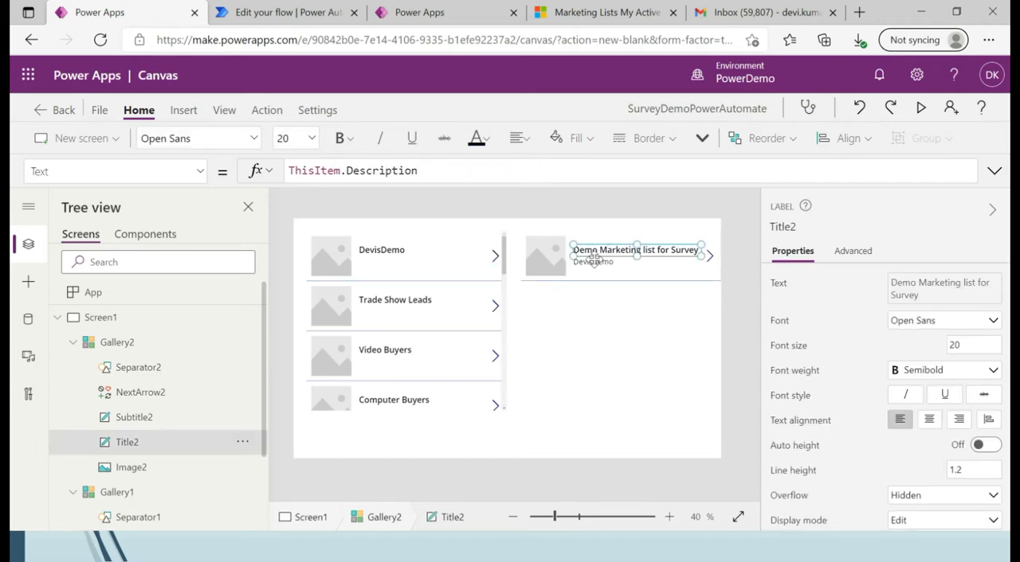
click(592, 263)
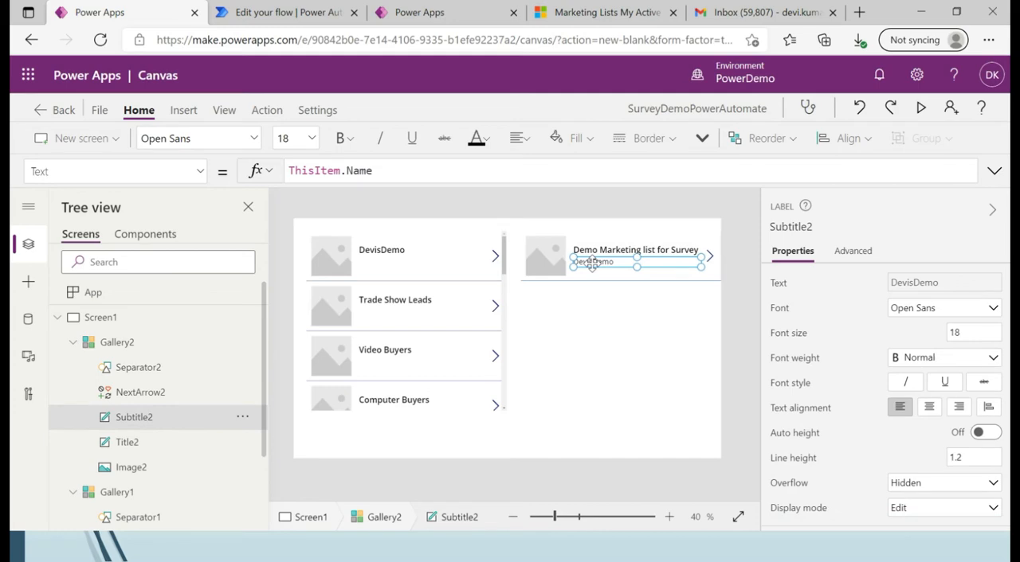
key(BackSpace)
key(BackSpace)
key(BackSpace)
key(BackSpace)
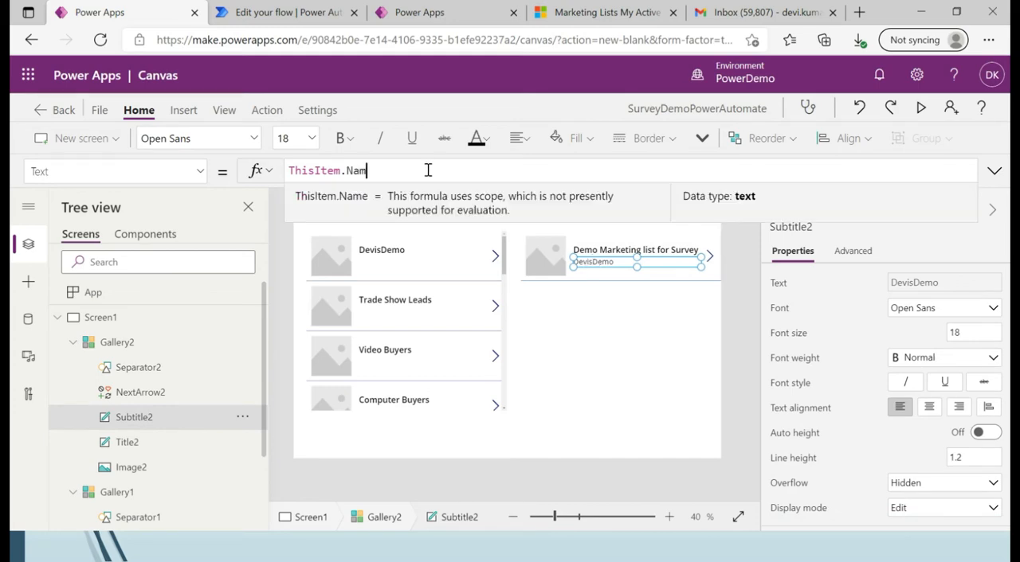
text(mem)
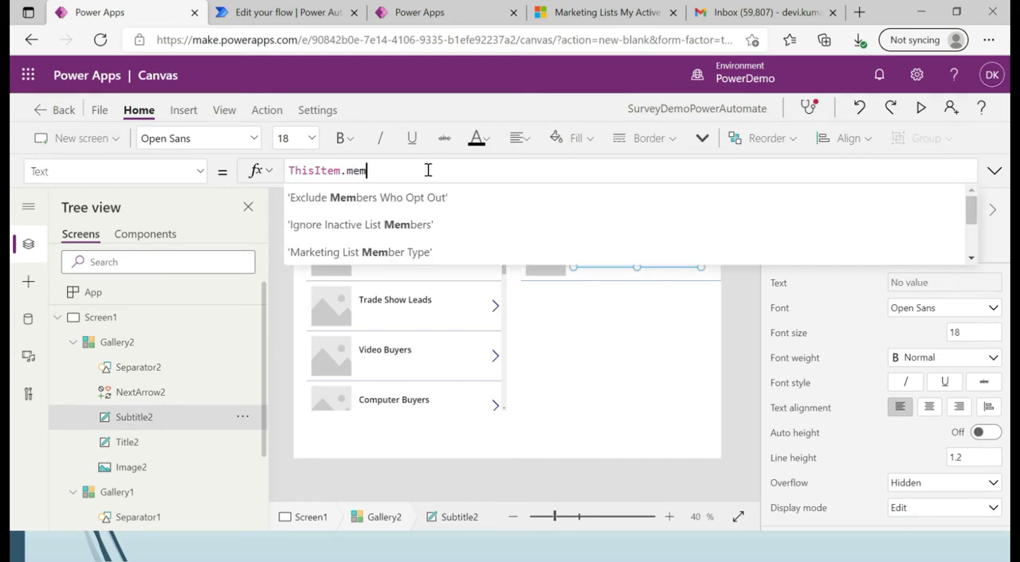
text(bers)
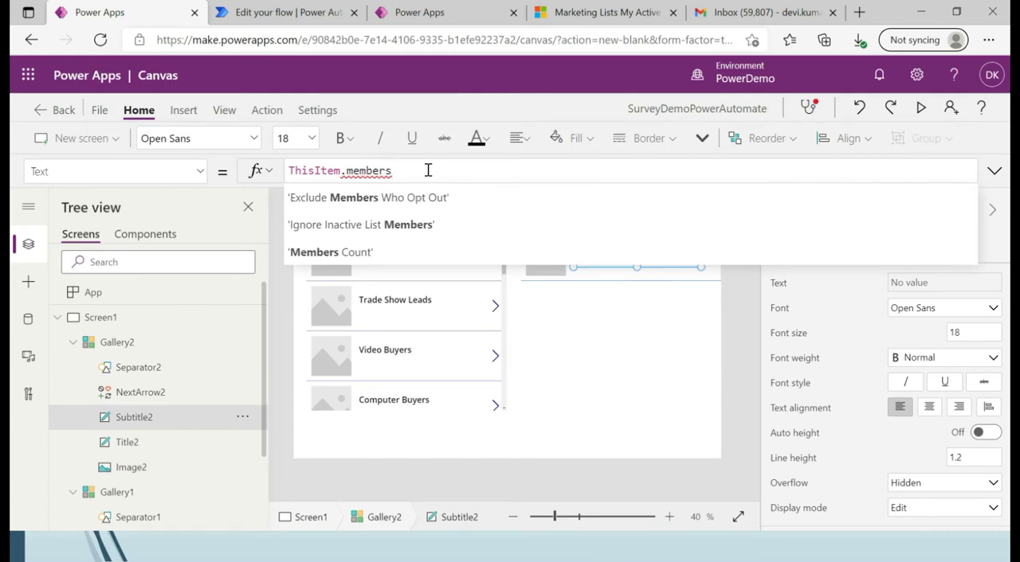
click(330, 251)
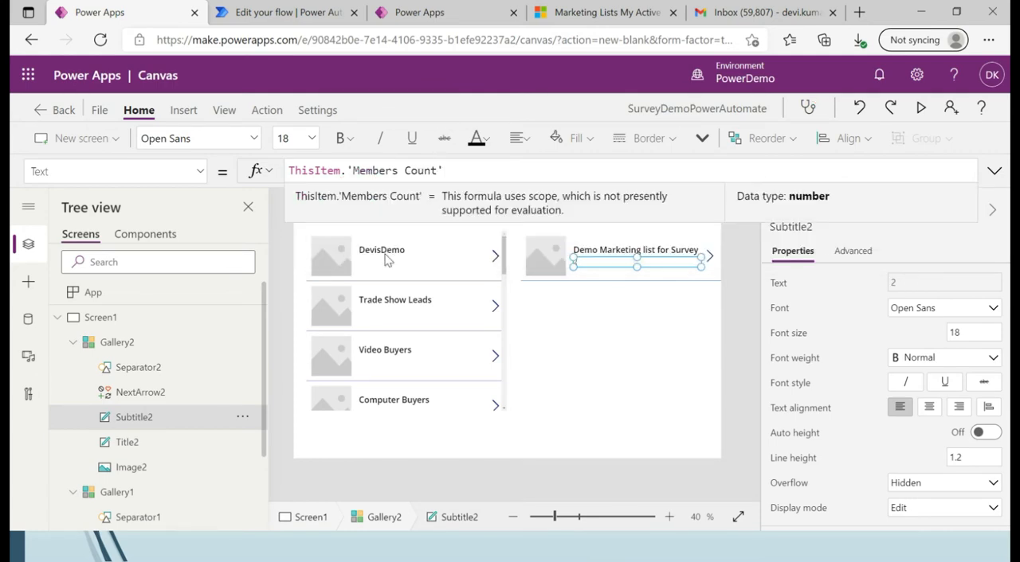
click(533, 316)
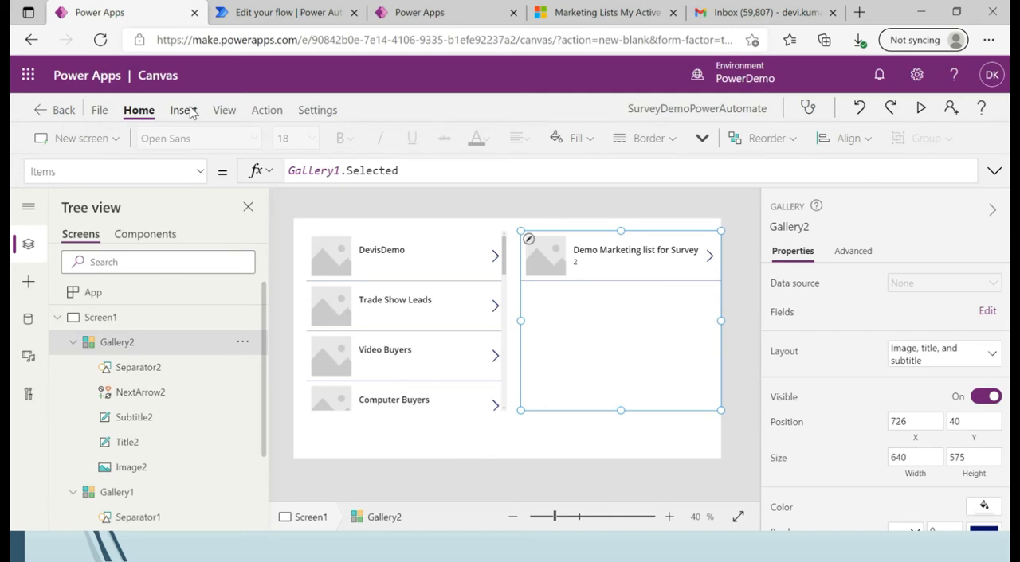
Insert a button below Gallery2 at about X 710, Y 686, and set its text to Start Survey.
click(32, 283)
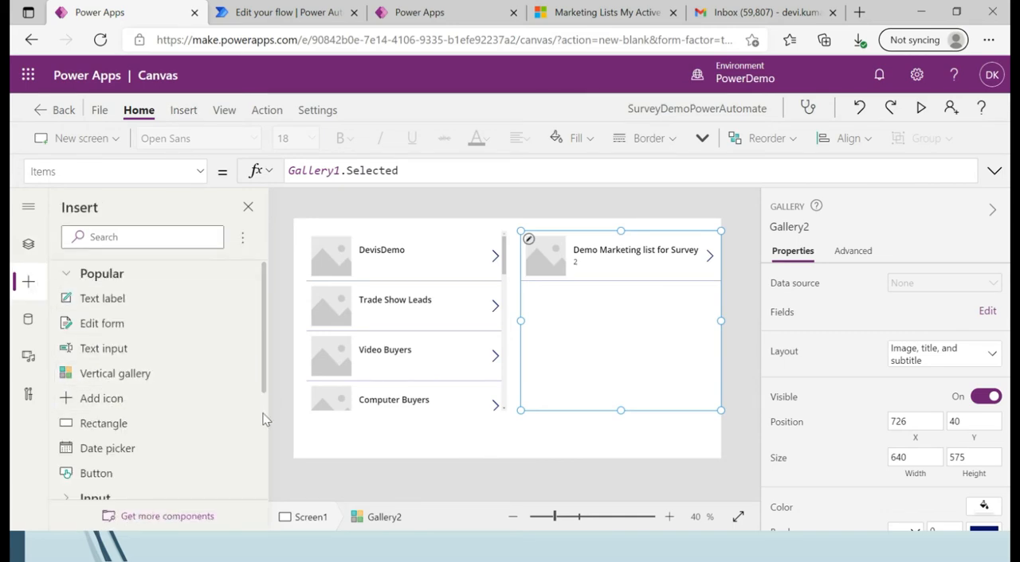
scroll(264, 416, down, 3)
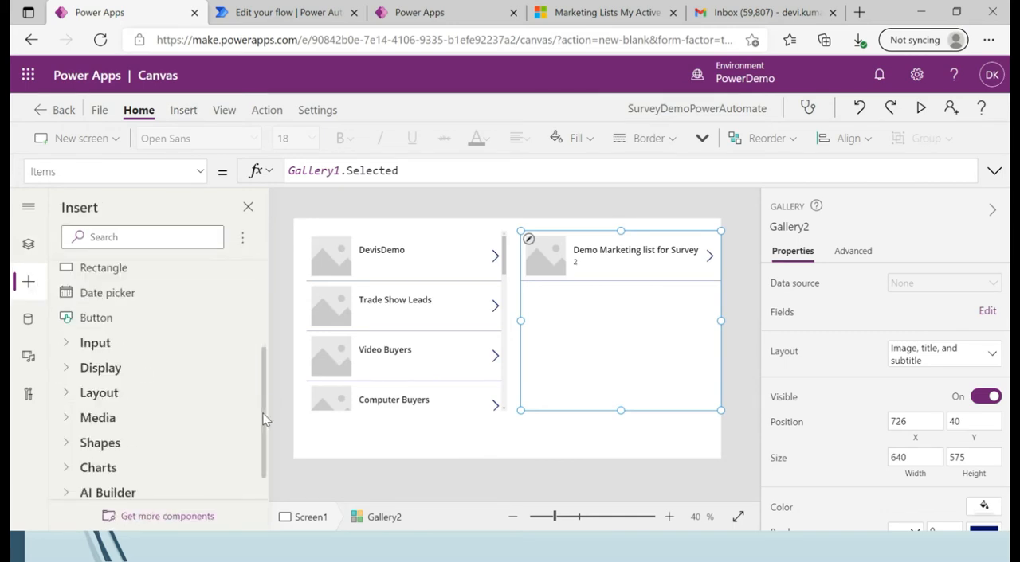
click(119, 319)
drag(328, 241, 616, 443)
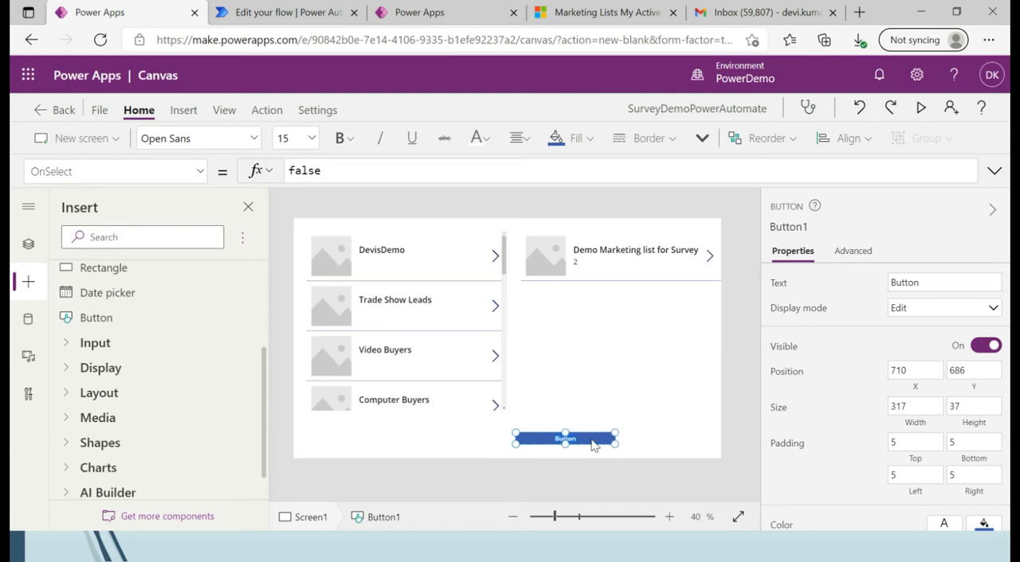
text(Start Survey)
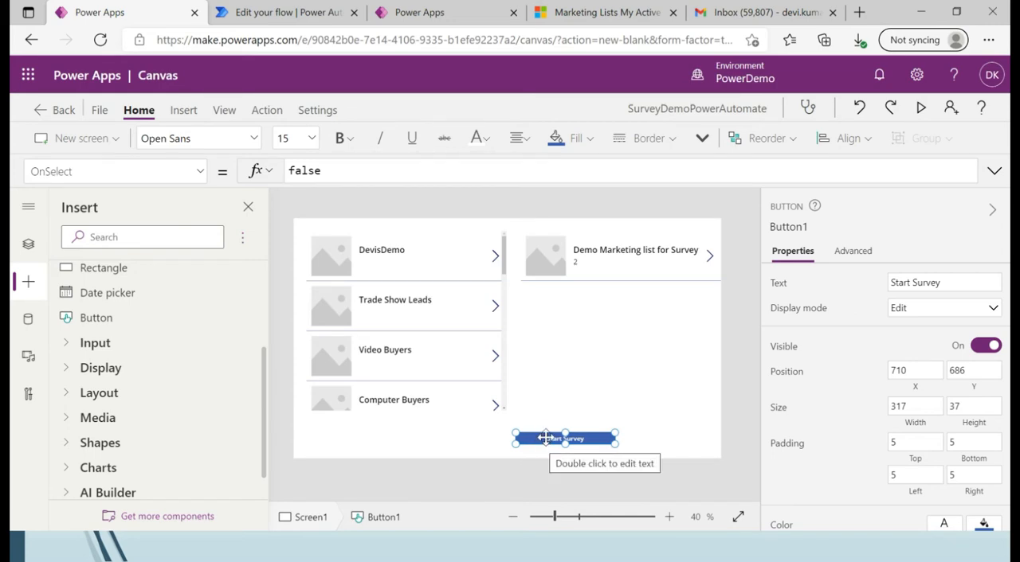
Start a new flow for the Start Survey button, switching to Power Automate, and open the list of own flows.
click(266, 110)
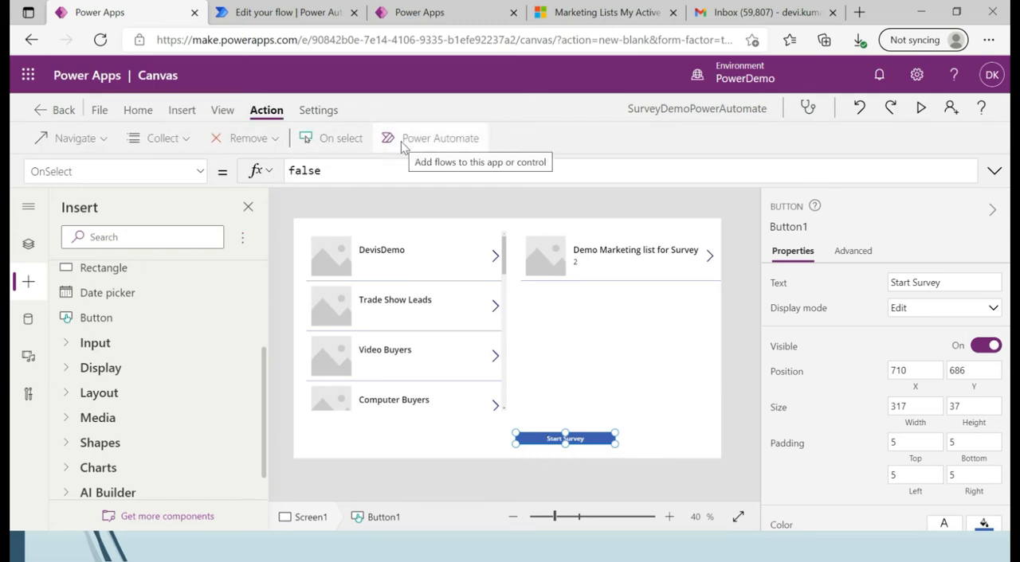
click(426, 142)
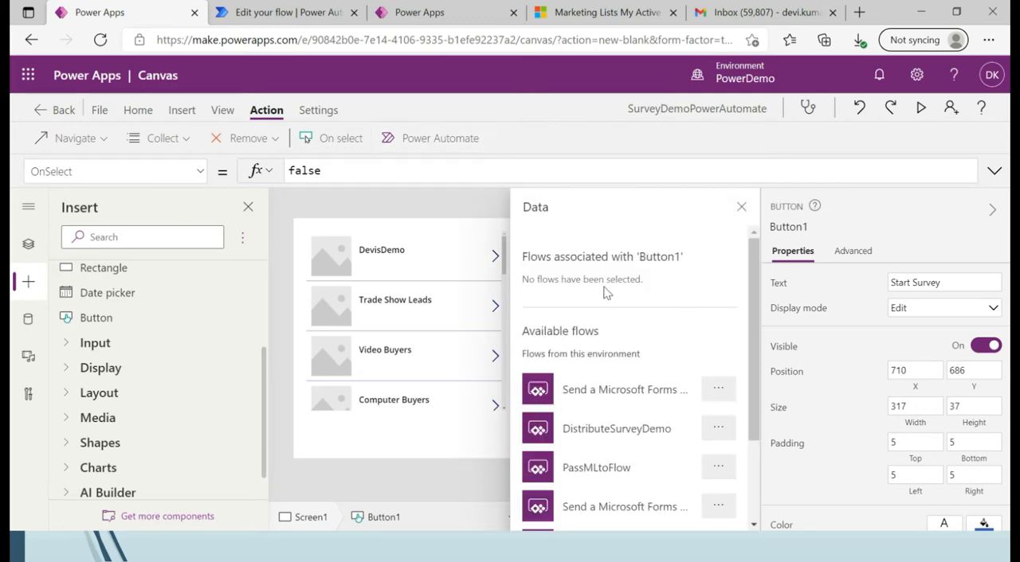
scroll(753, 458, down, 3)
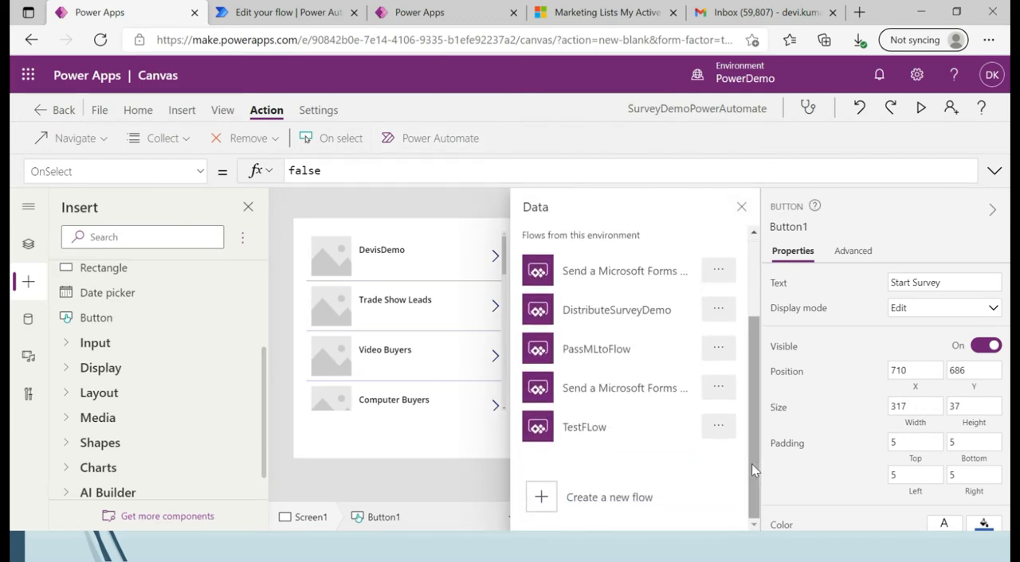
click(621, 497)
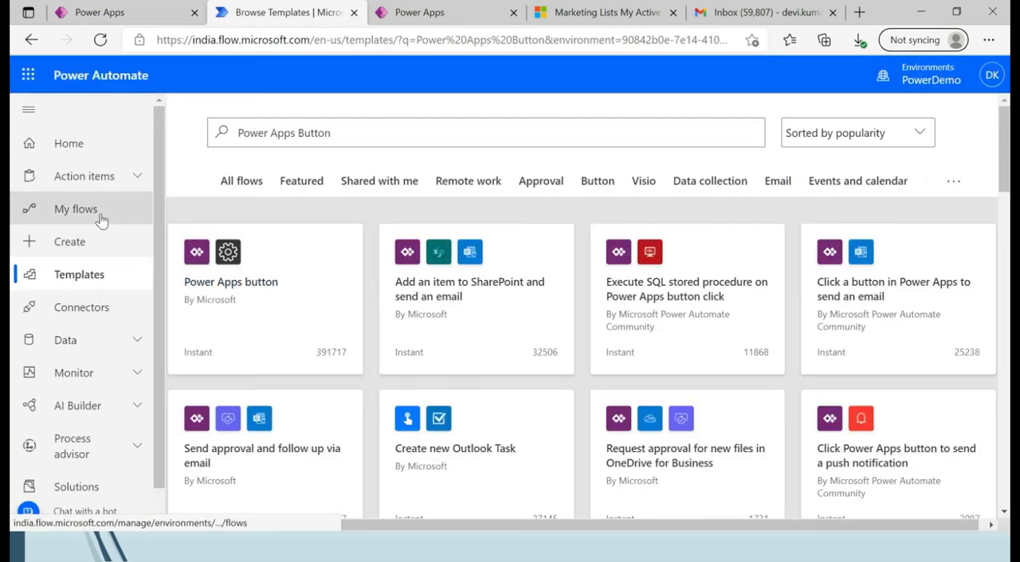
click(99, 217)
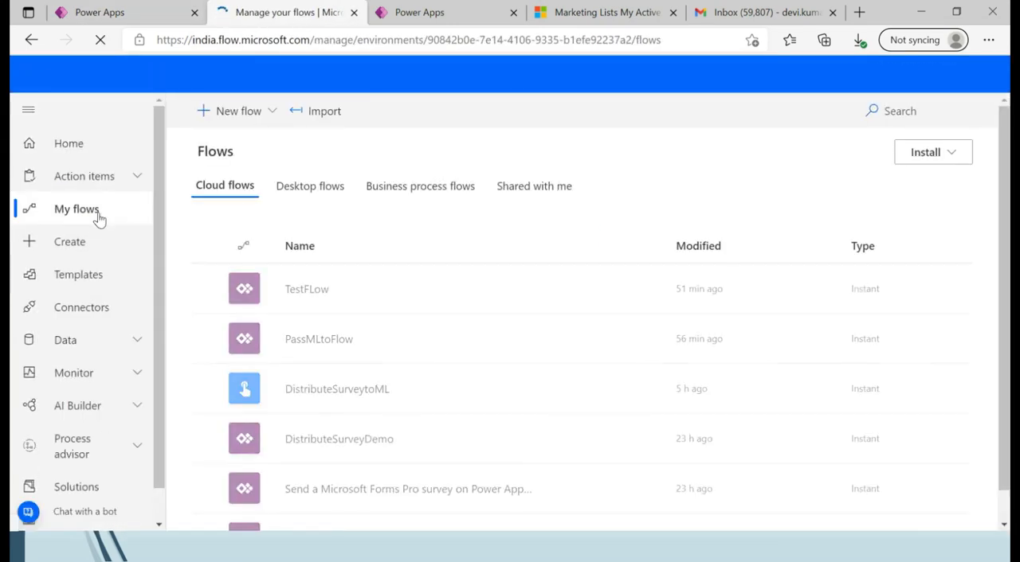
Create an instant cloud flow named DistributeSurveys with the PowerApps trigger.
click(271, 111)
click(259, 288)
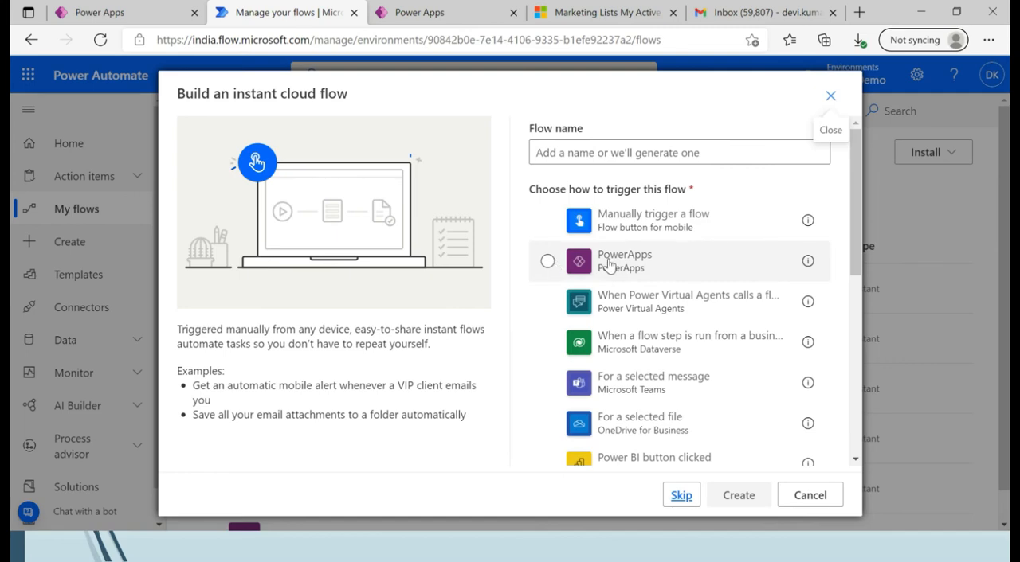
click(591, 146)
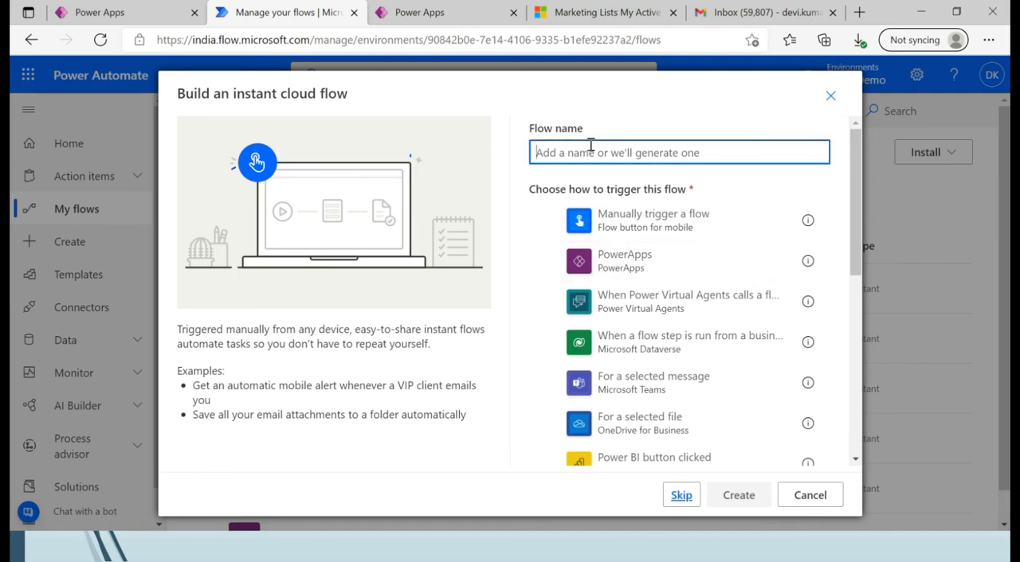
text(DistributeSurveys)
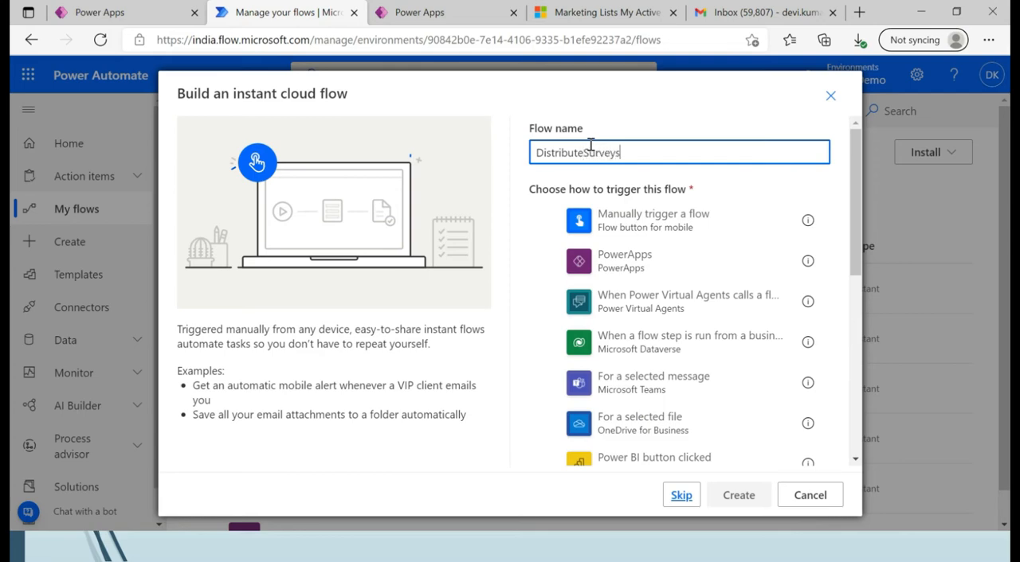
click(547, 260)
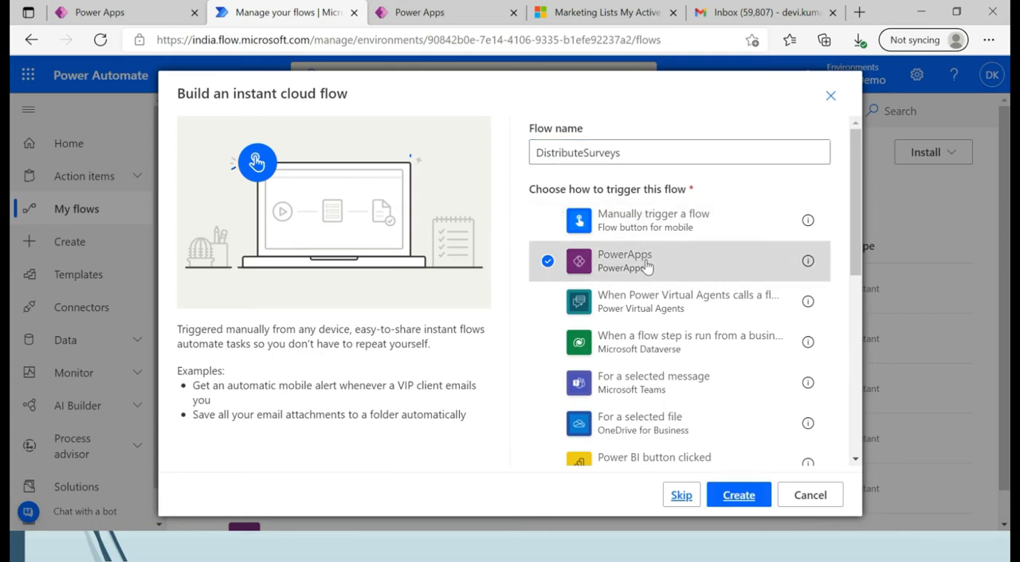
click(739, 495)
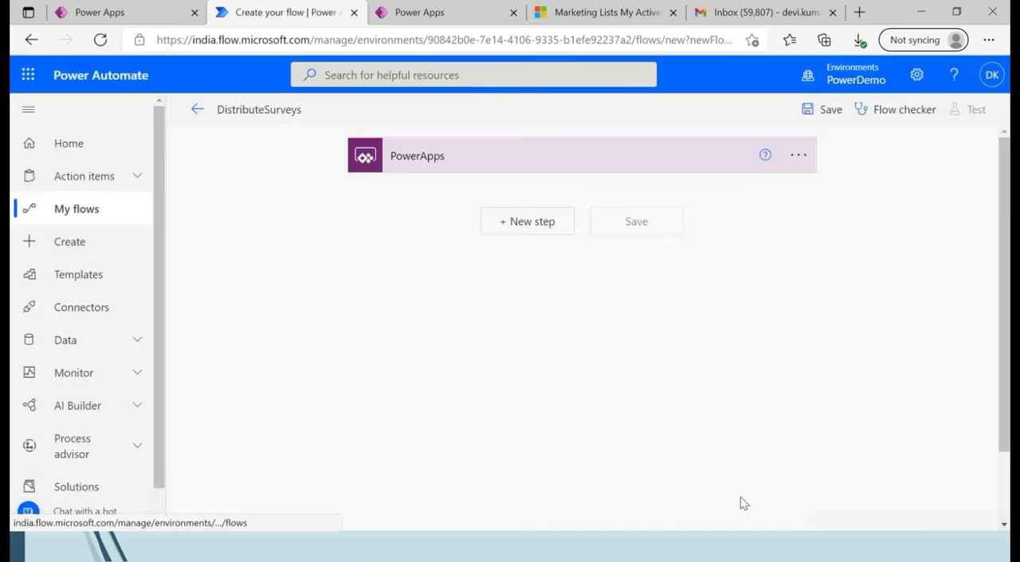
Add an Initialize variable action after the PowerApps trigger.
click(546, 227)
text(init)
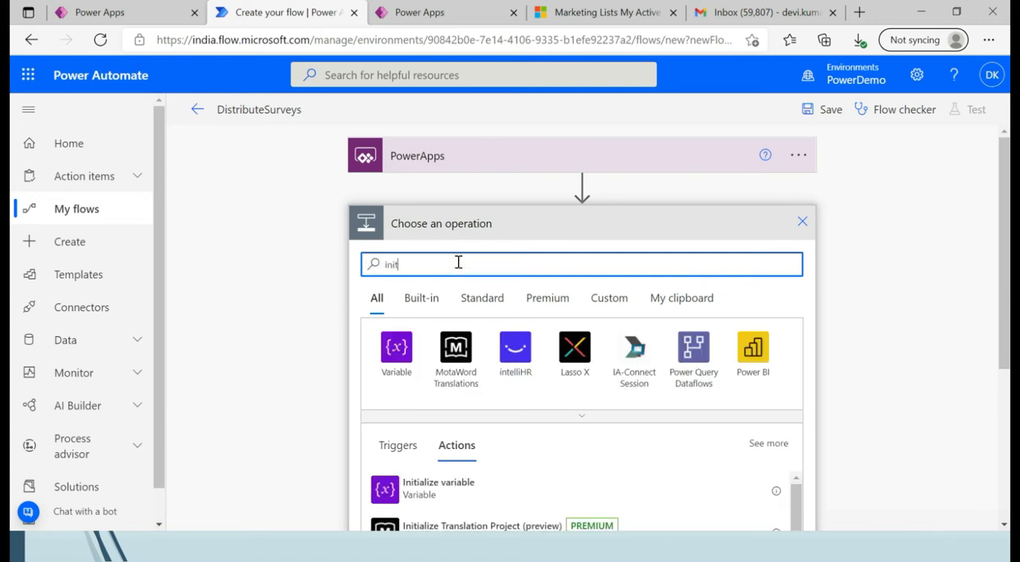
click(395, 365)
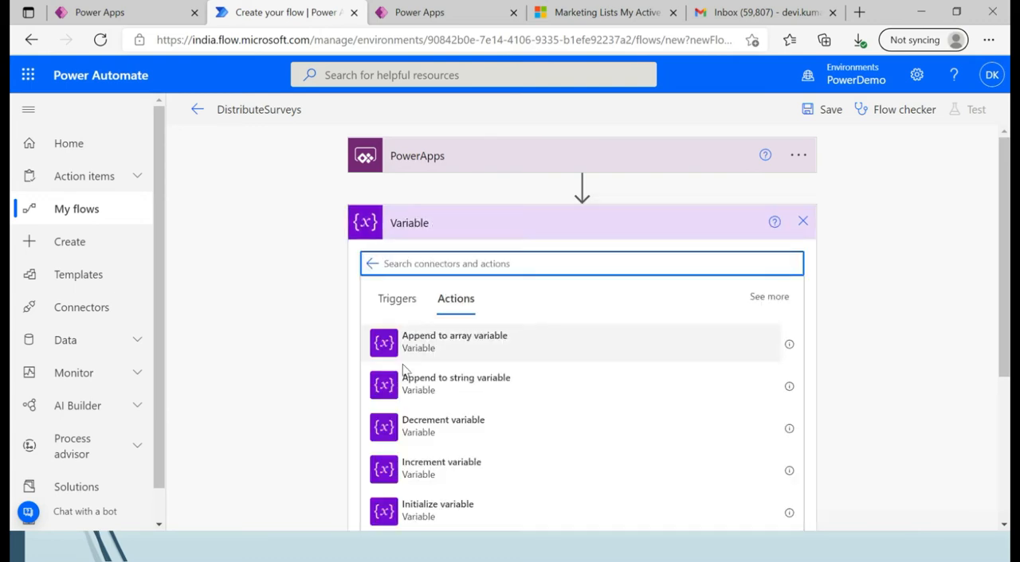
click(445, 517)
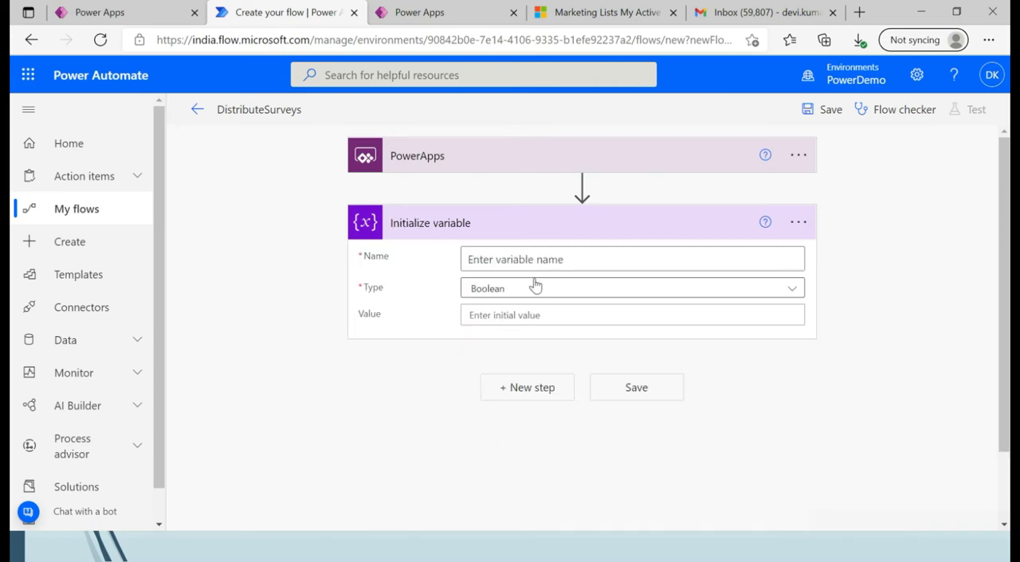
Name the variable MarketingListName, set its type to String and use Ask in PowerApps as its value.
click(533, 257)
text(Market)
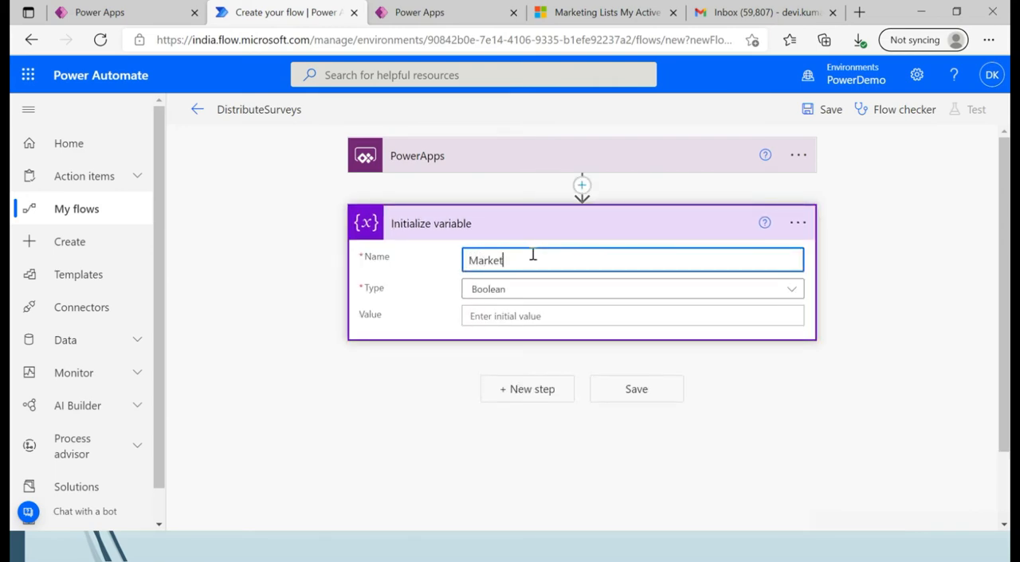
text(ingListName)
click(542, 291)
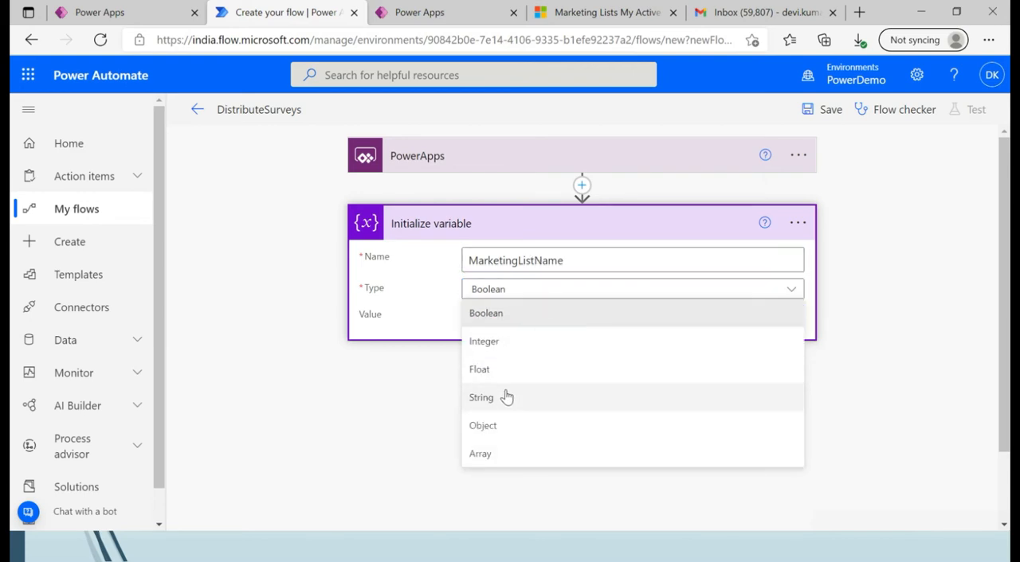
click(503, 407)
click(522, 317)
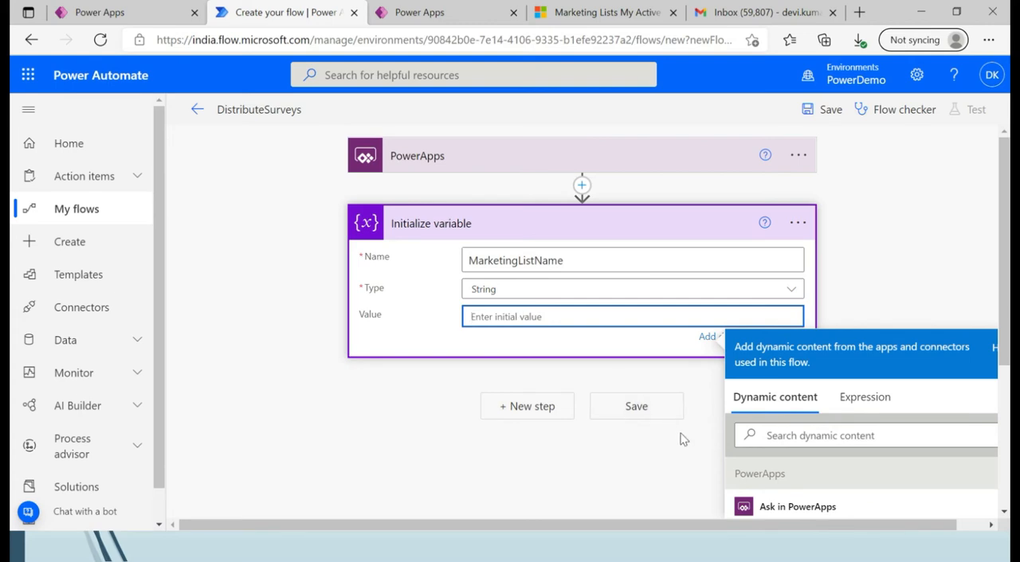
click(771, 508)
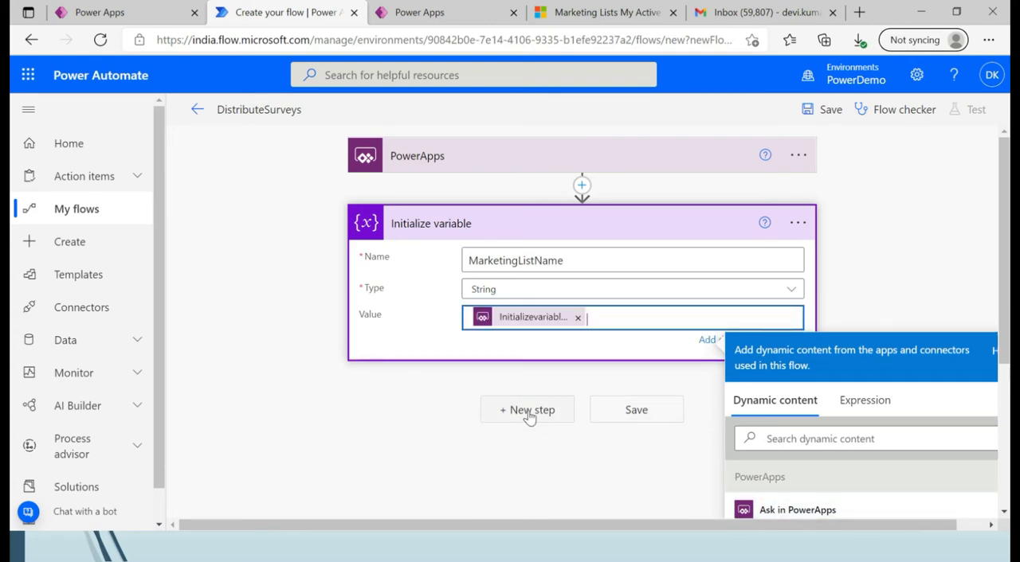
click(408, 434)
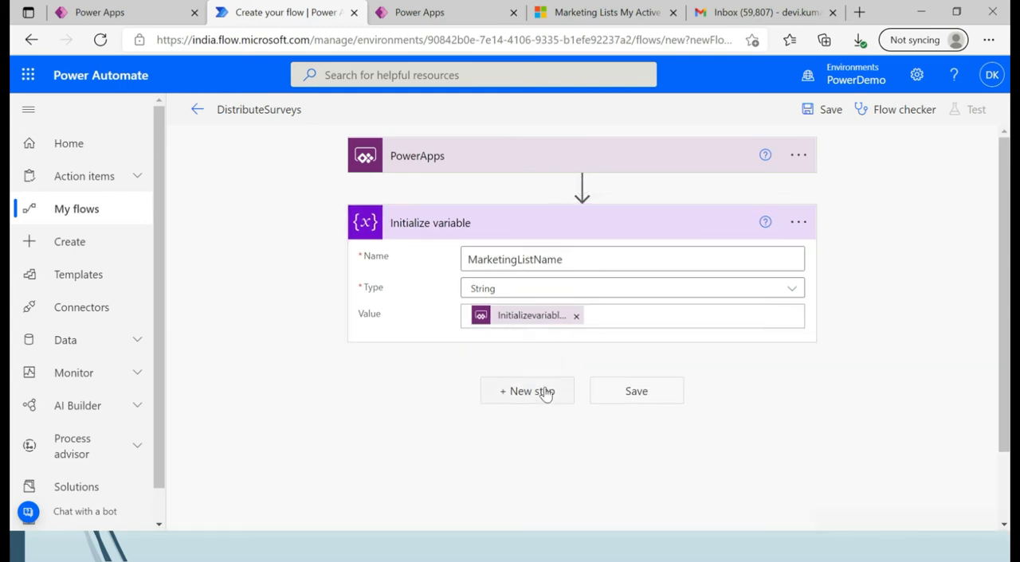
Add a Microsoft Dataverse List rows action after the variable and set its table to Accounts.
click(544, 395)
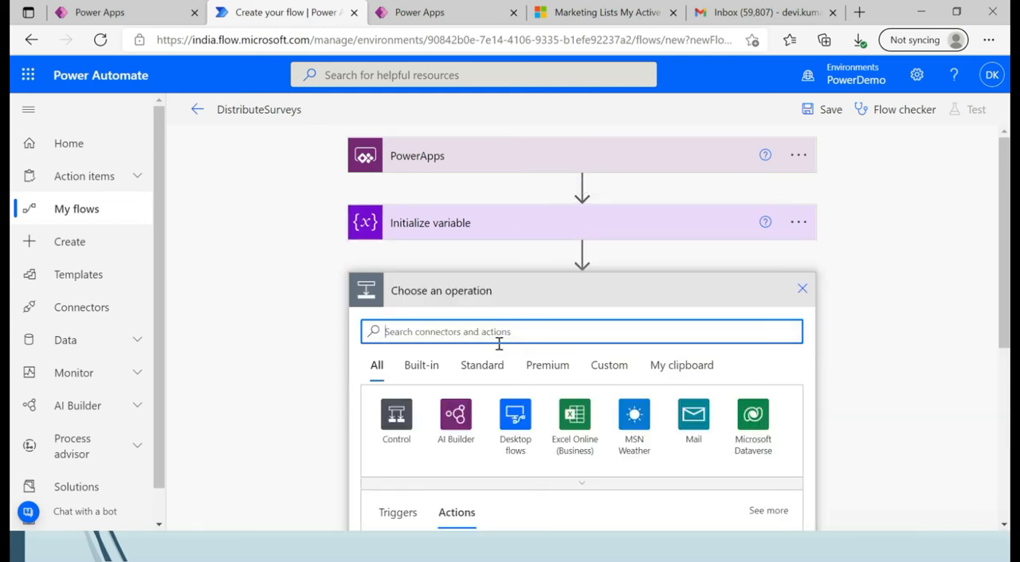
text(list row)
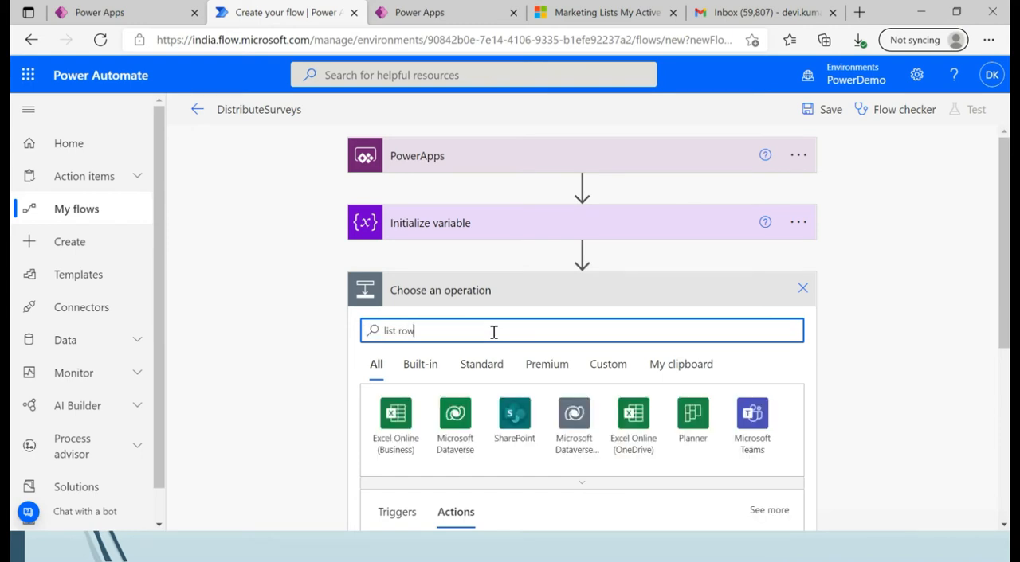
scroll(581, 327, down, 4)
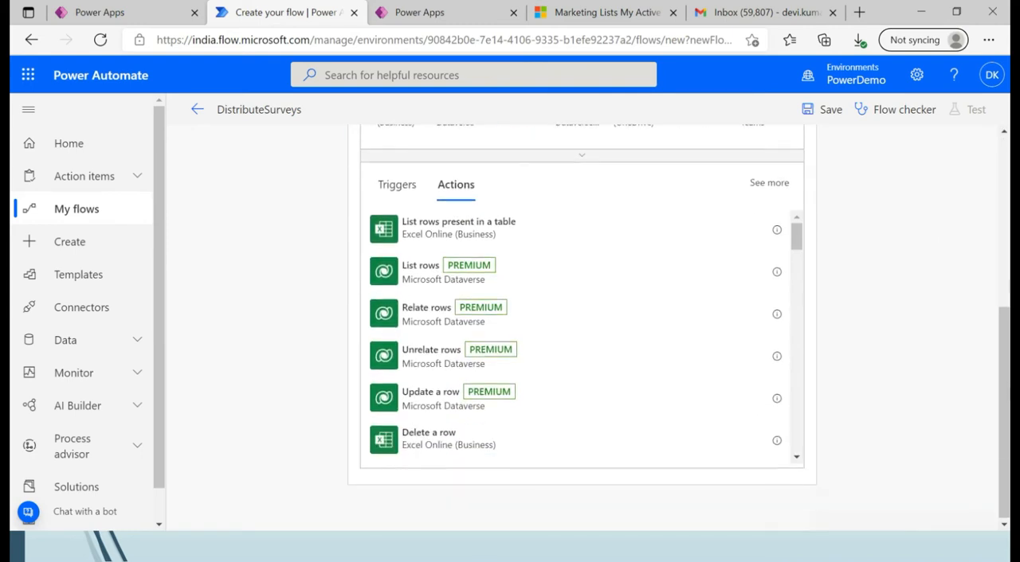
click(472, 271)
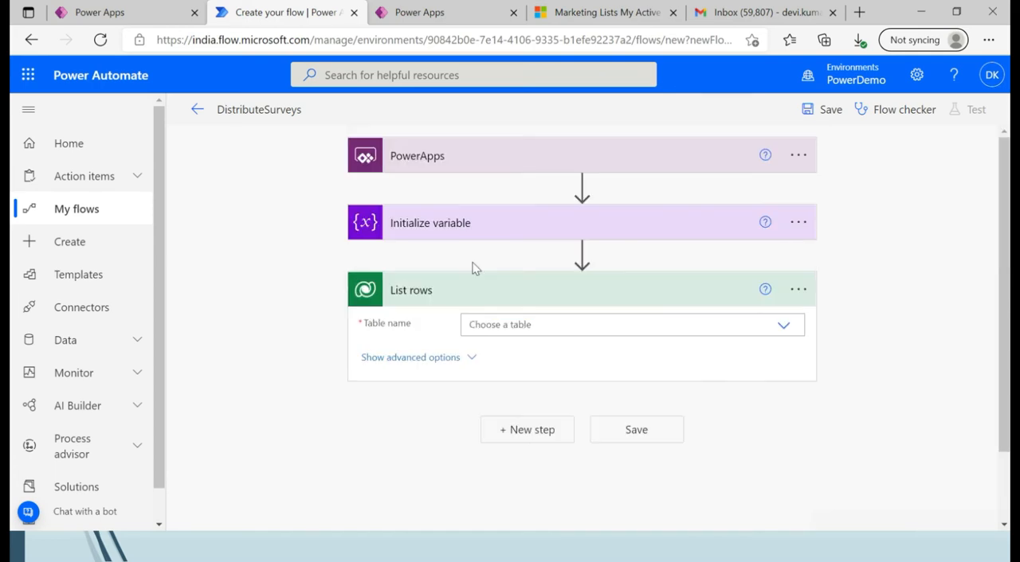
click(781, 327)
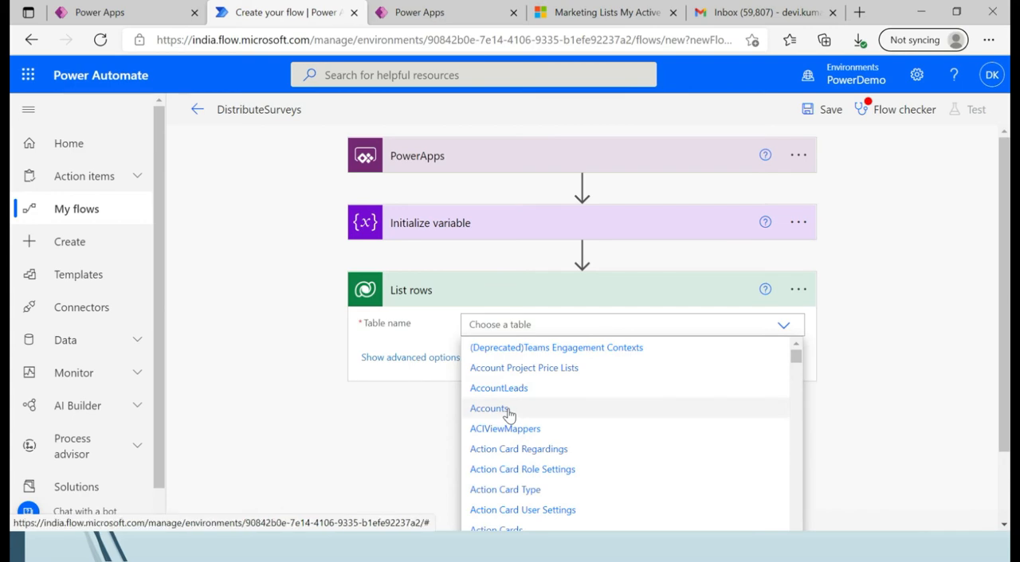
click(508, 416)
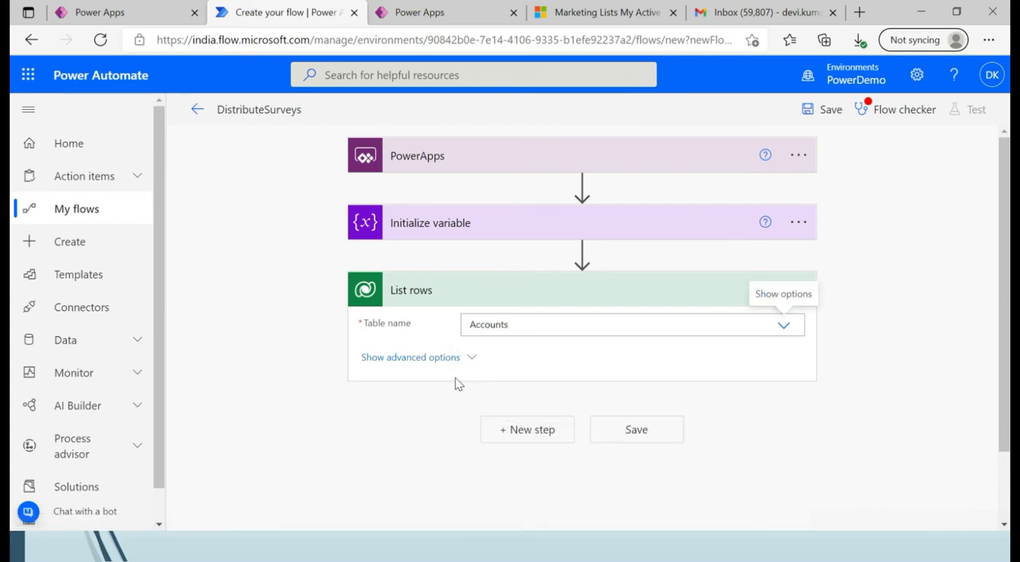
Expand the advanced options of the List rows action and start editing its Fetch Xml Query.
click(463, 358)
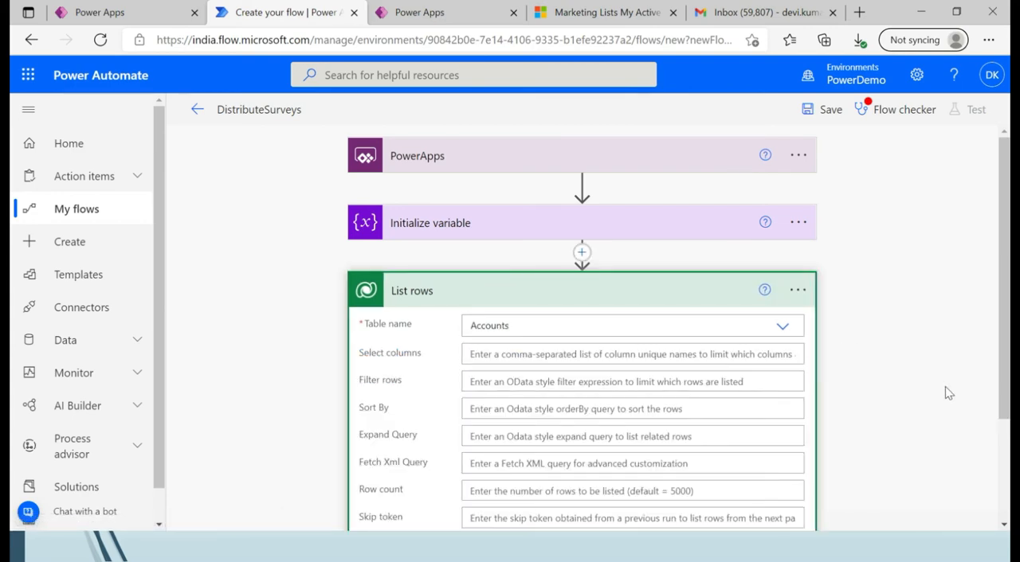
scroll(1006, 444, down, 3)
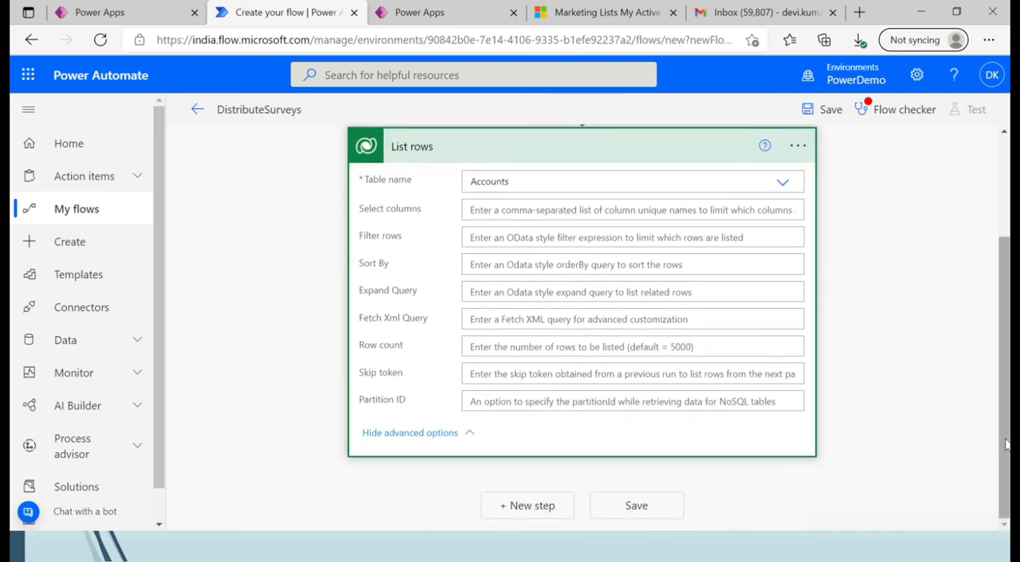
click(693, 317)
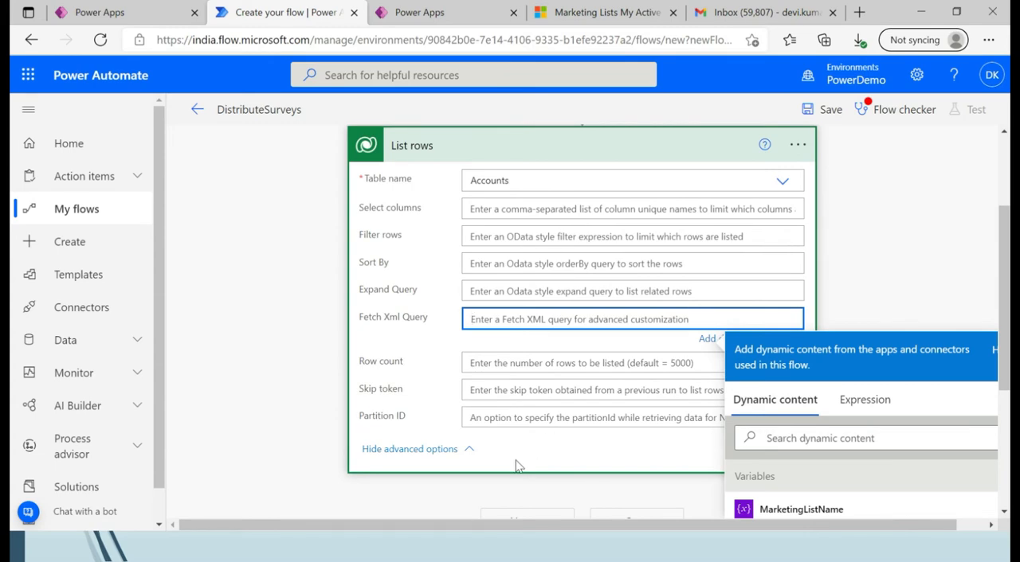
Switch to Dynamics 365 Sales Hub and start a new Advanced Find query that looks for Accounts.
click(606, 12)
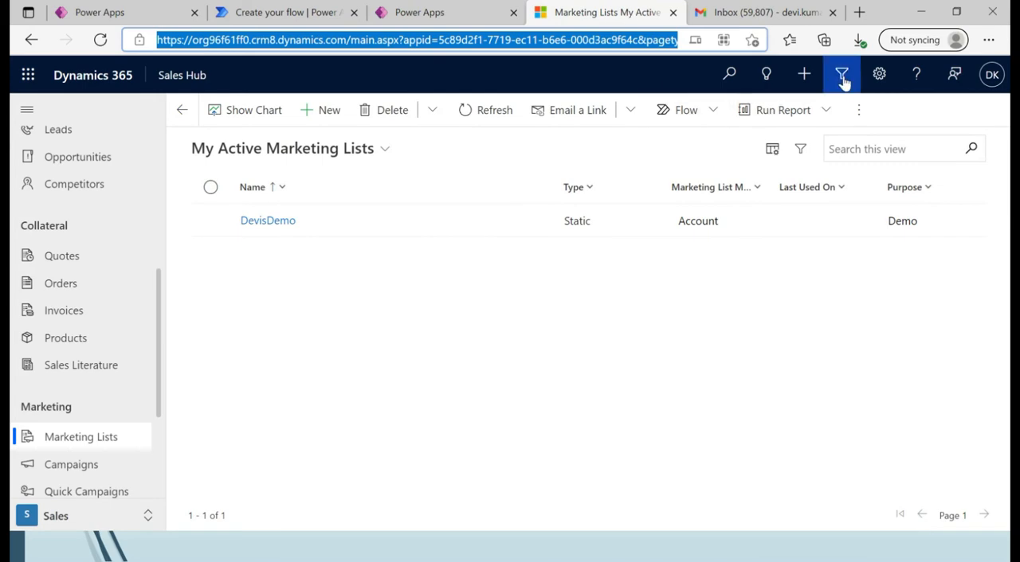
click(842, 76)
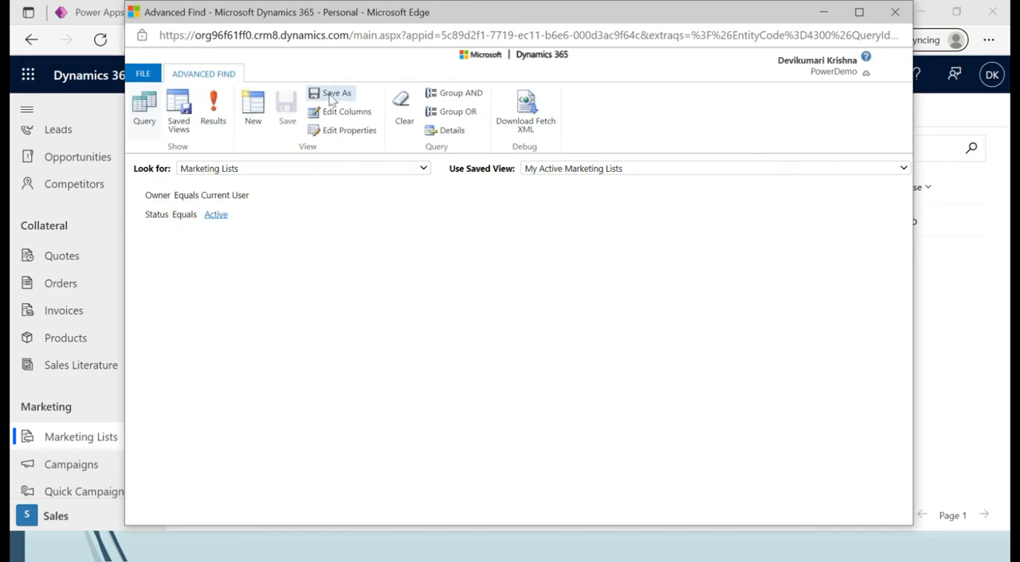
click(255, 112)
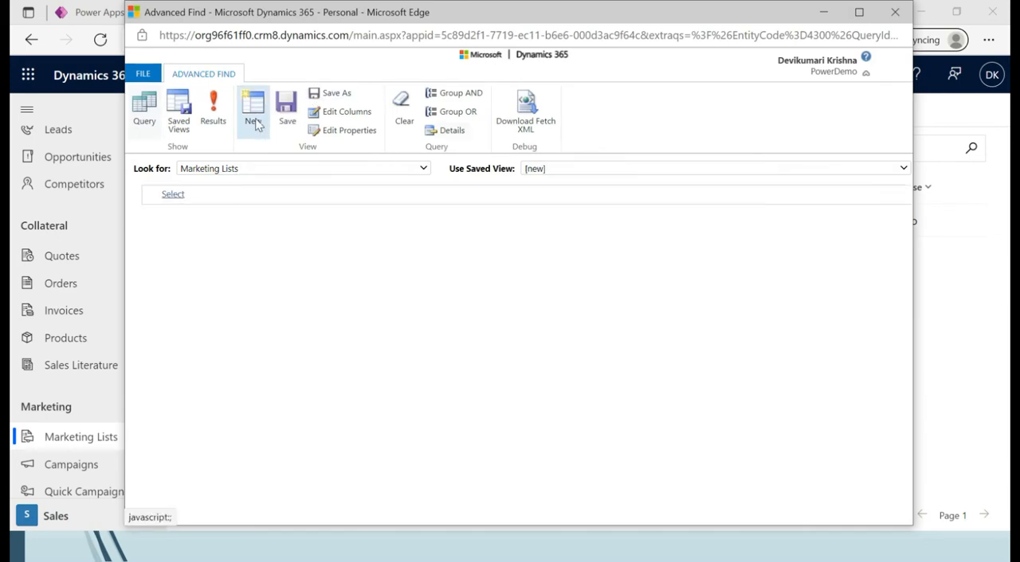
click(234, 198)
click(212, 200)
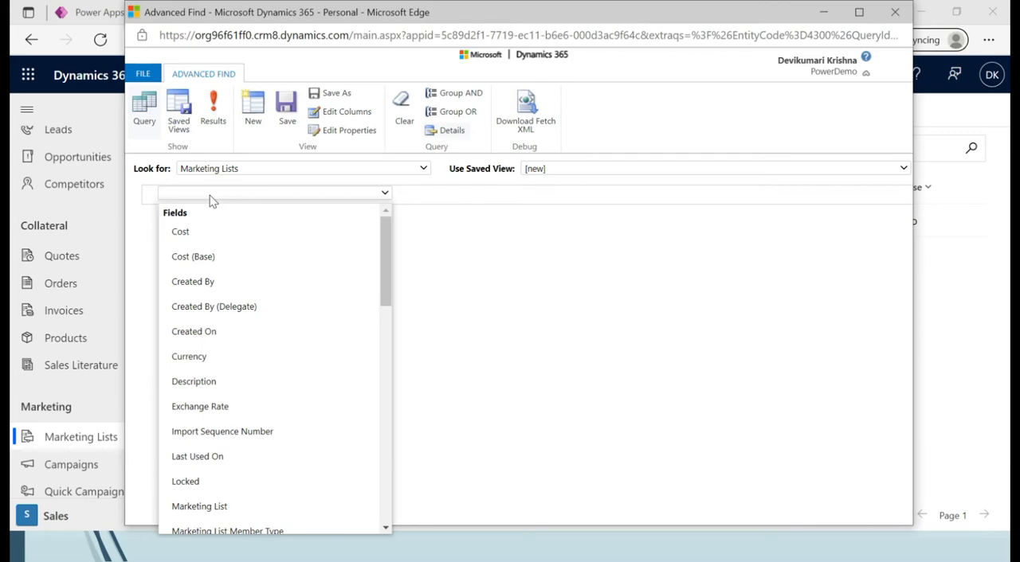
click(420, 174)
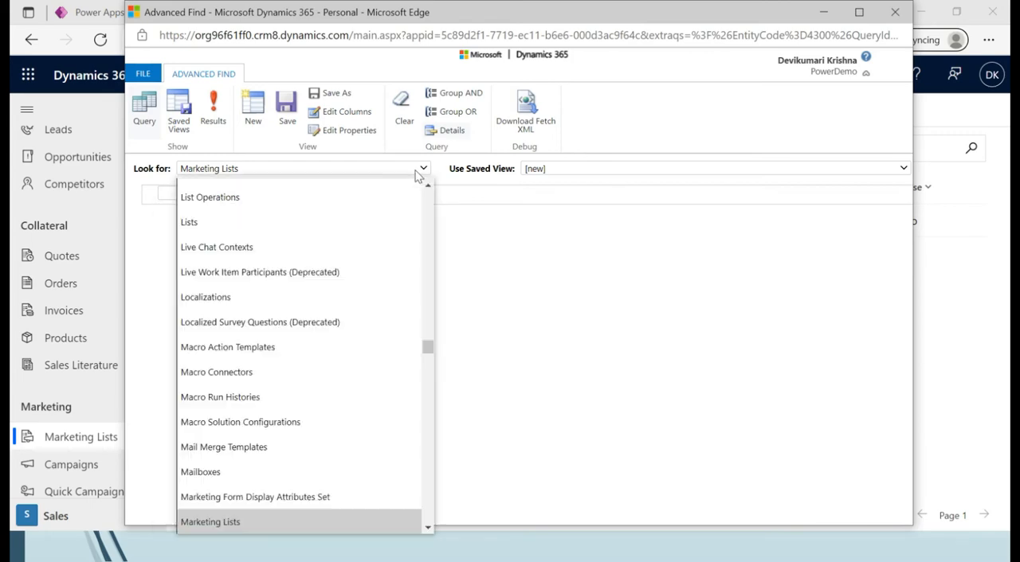
key(a)
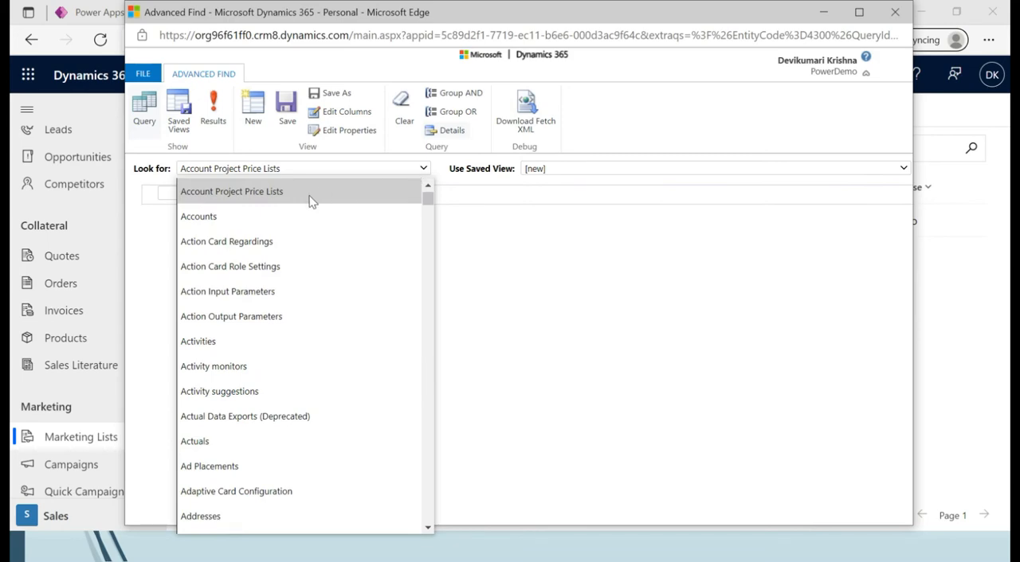
click(275, 217)
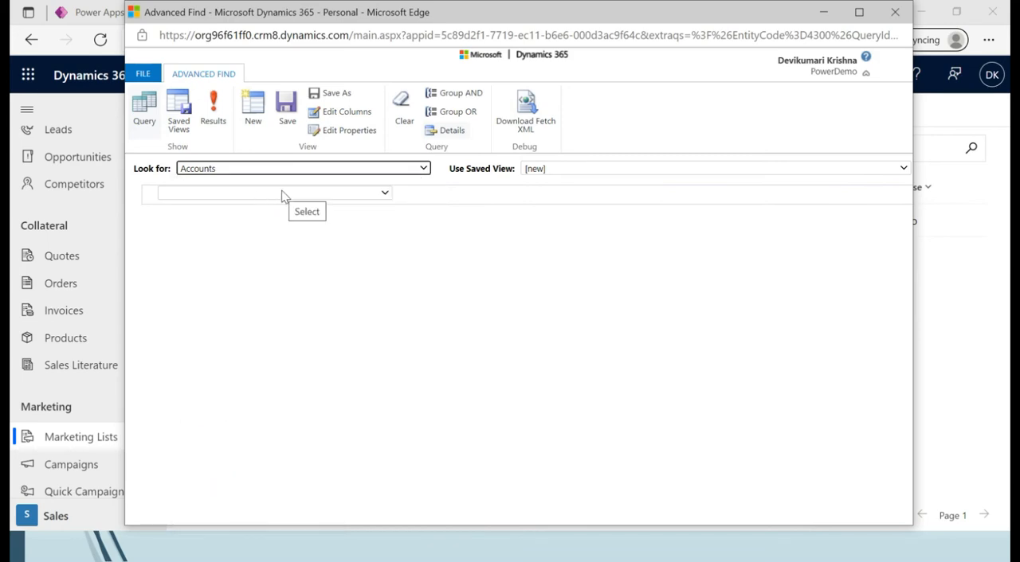
click(284, 196)
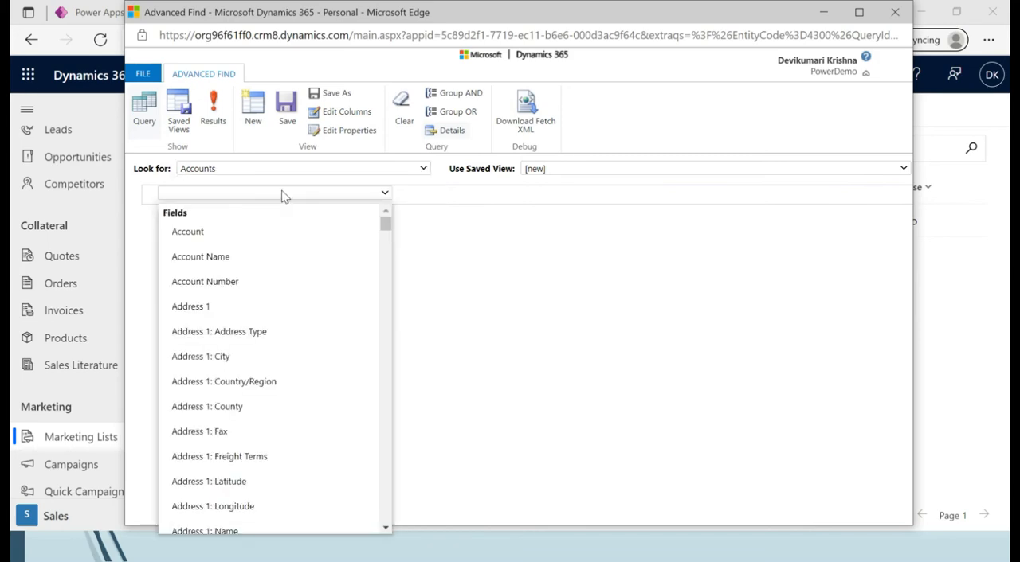
Add the account's Email column to the query results and place it directly after Account Name.
click(344, 112)
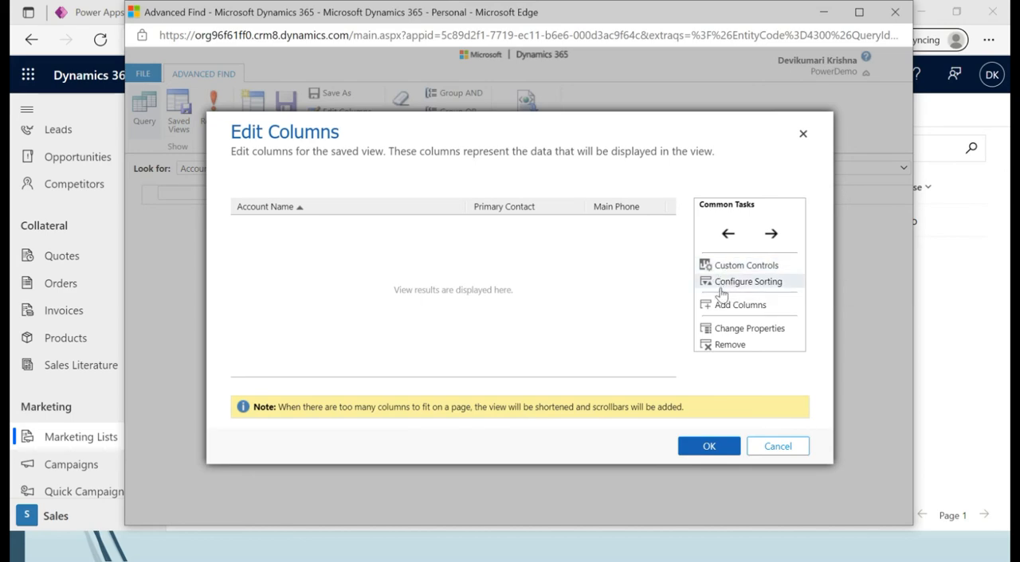
click(714, 305)
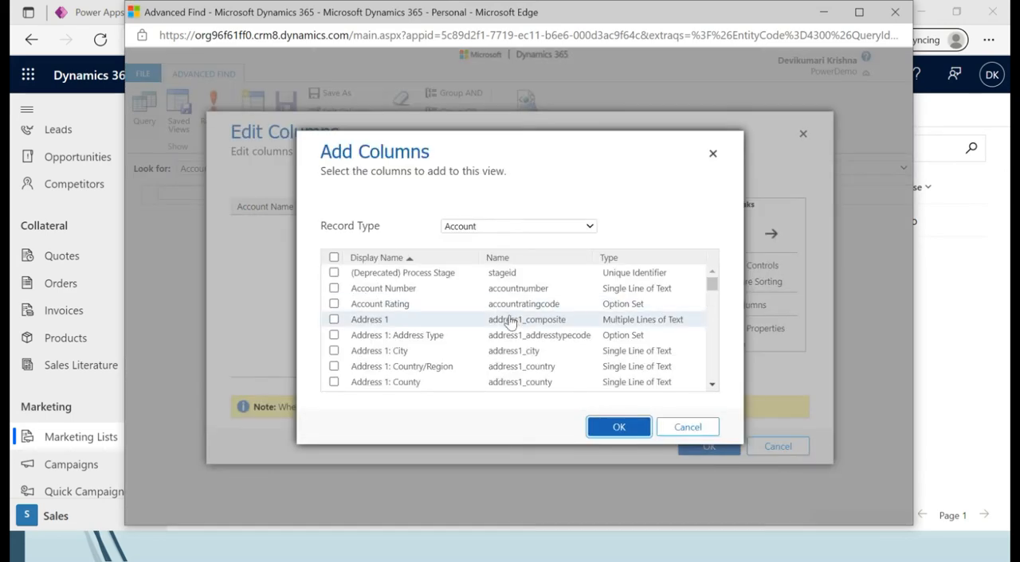
scroll(719, 360, down, 3)
scroll(719, 364, down, 10)
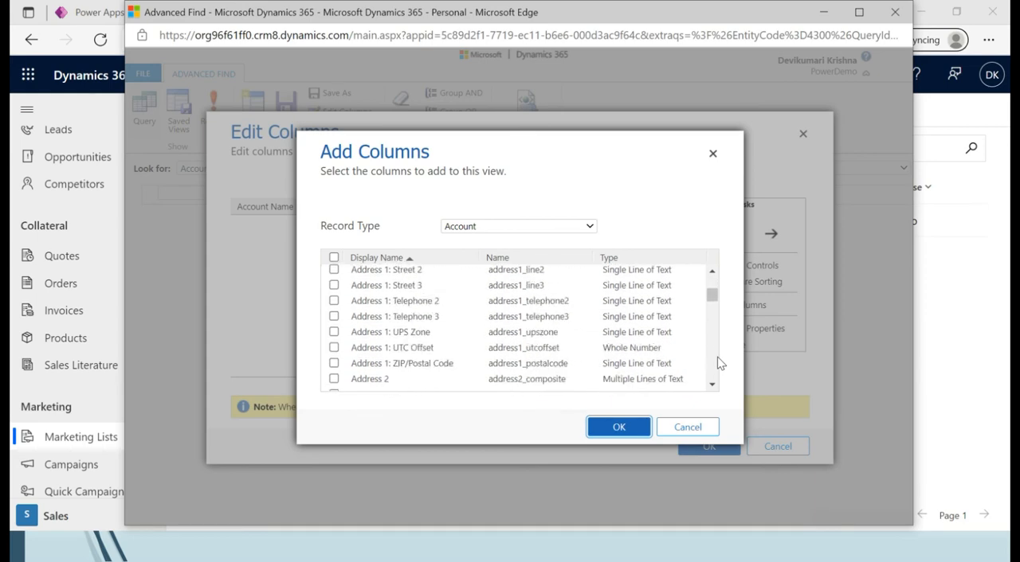
key(ctrl+f)
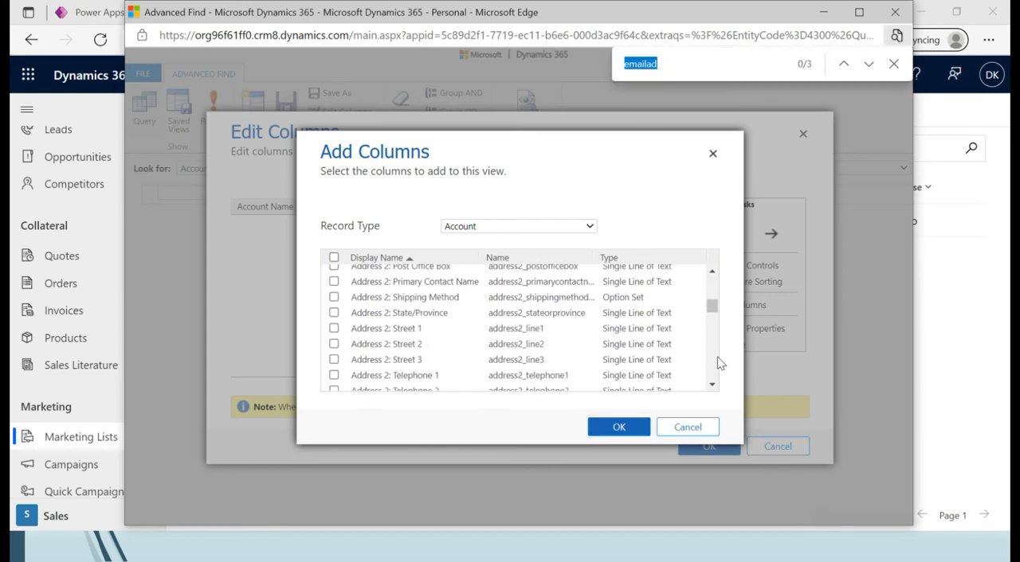
text(email)
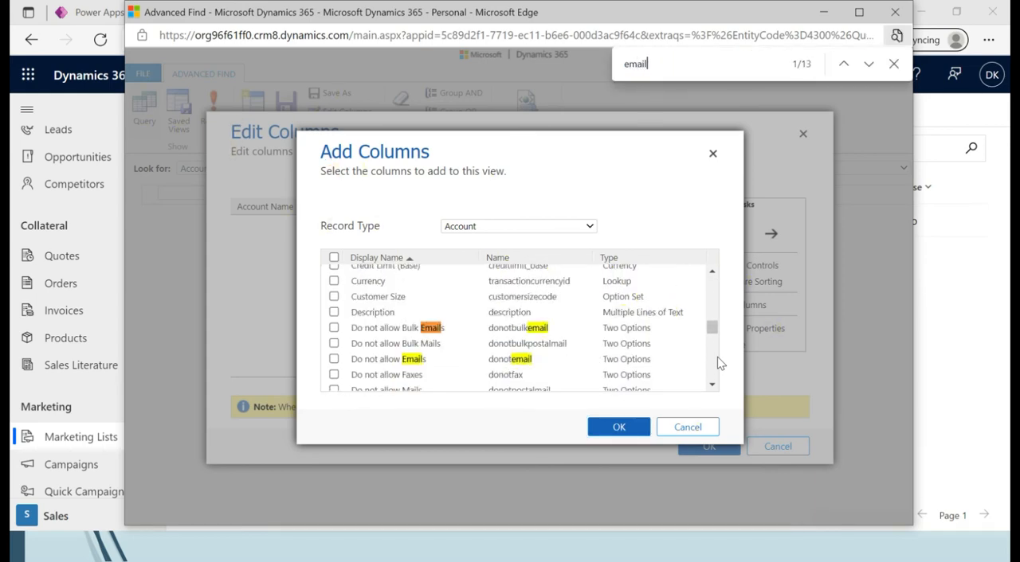
click(869, 69)
click(869, 69)
click(869, 68)
click(870, 69)
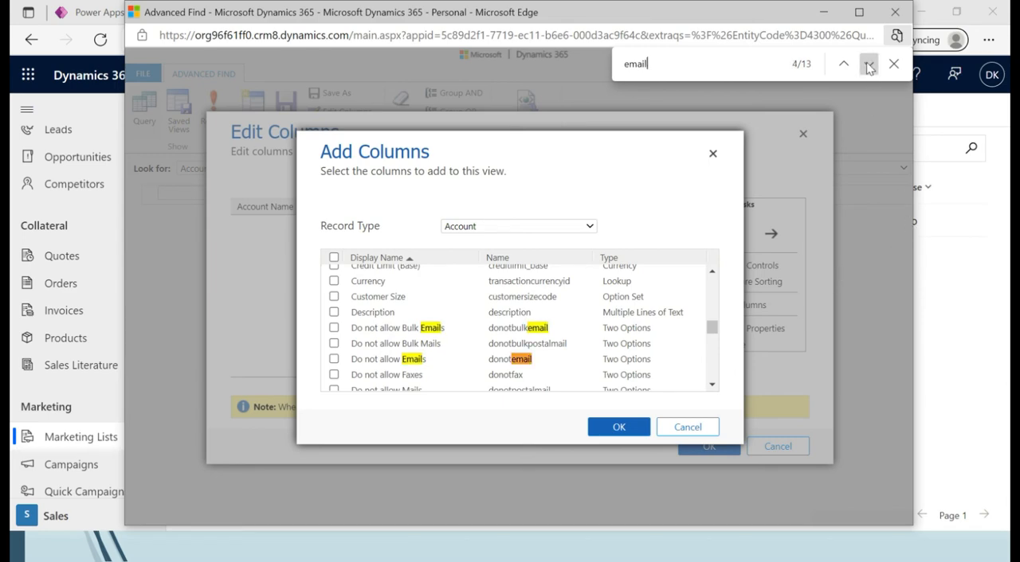
click(333, 328)
click(618, 427)
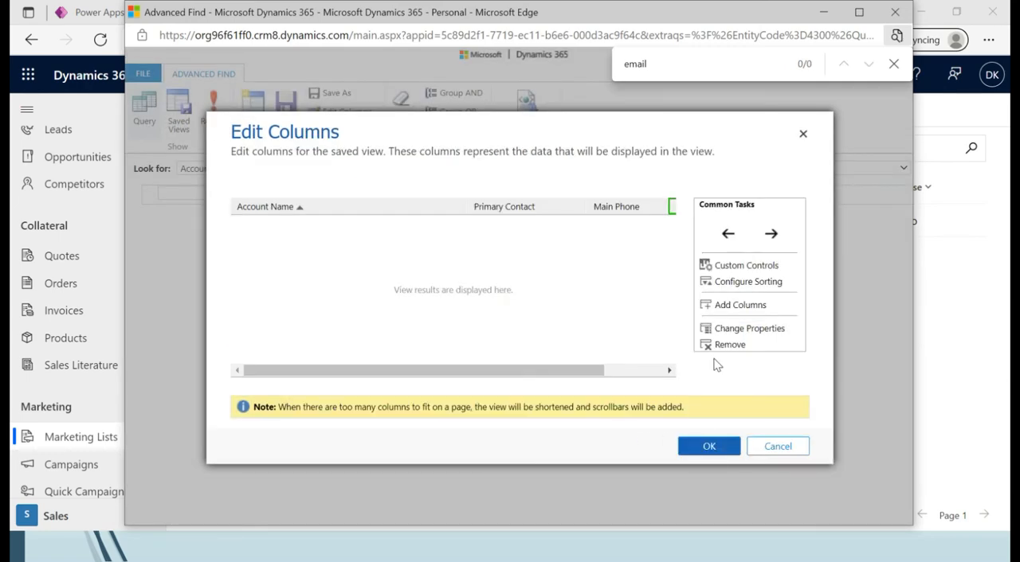
click(725, 234)
click(724, 234)
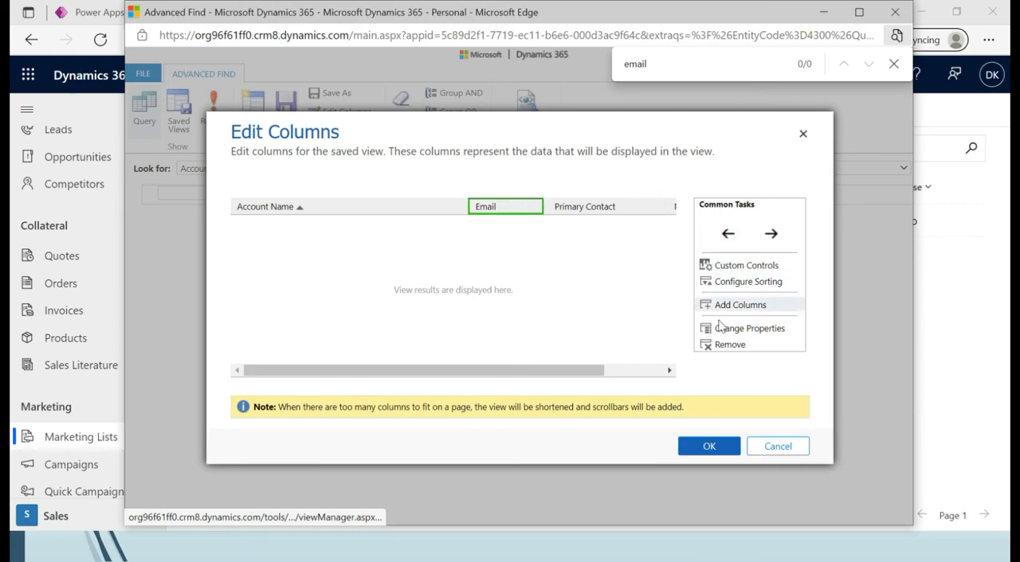
click(707, 445)
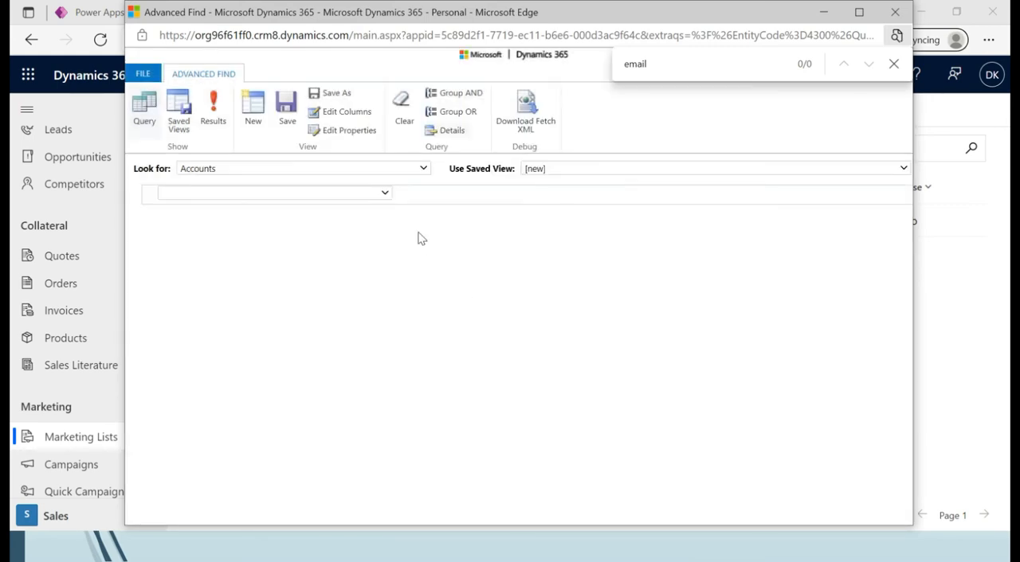
Add the related Marketing Lists table to the Accounts query.
click(385, 193)
scroll(387, 284, down, 10)
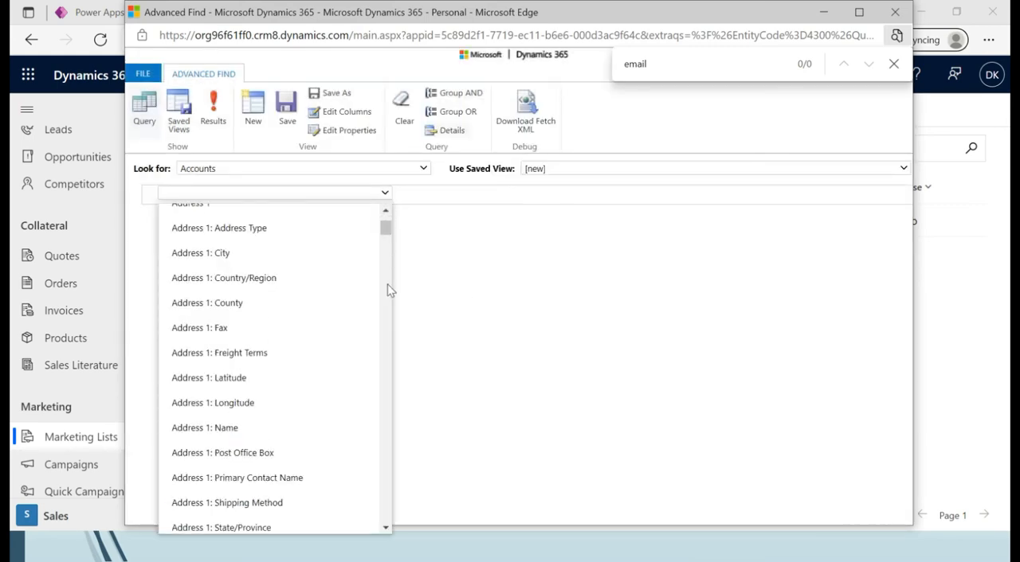
click(384, 193)
drag(385, 223, 381, 456)
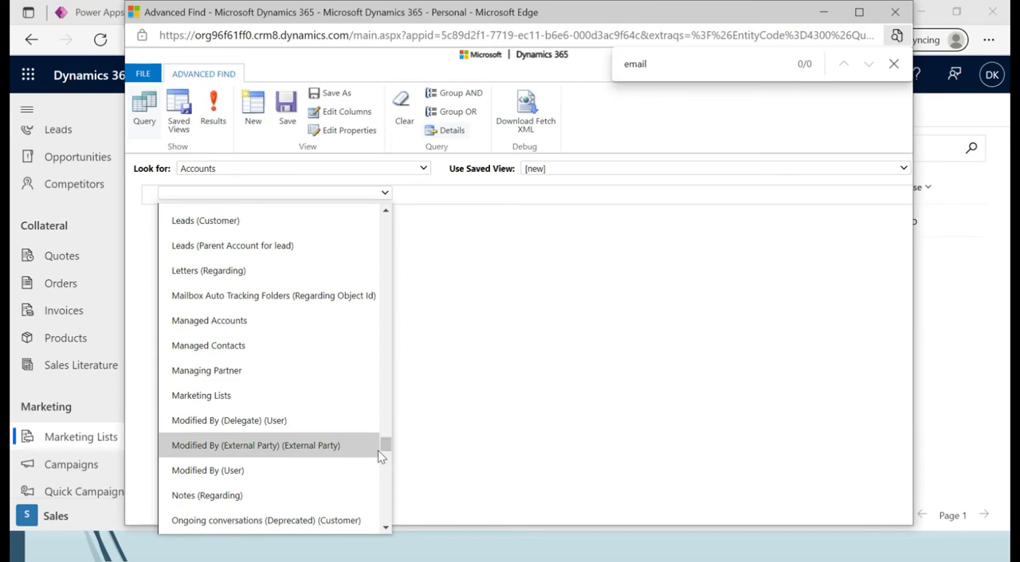
click(262, 397)
Filter the related Marketing Lists by Name equals DevisDemo.
click(230, 235)
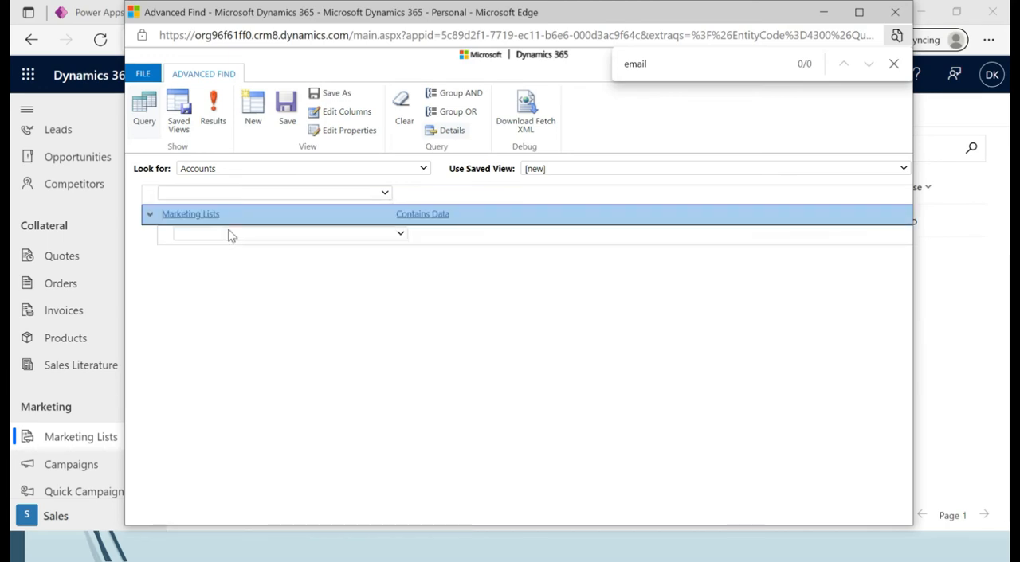
click(229, 235)
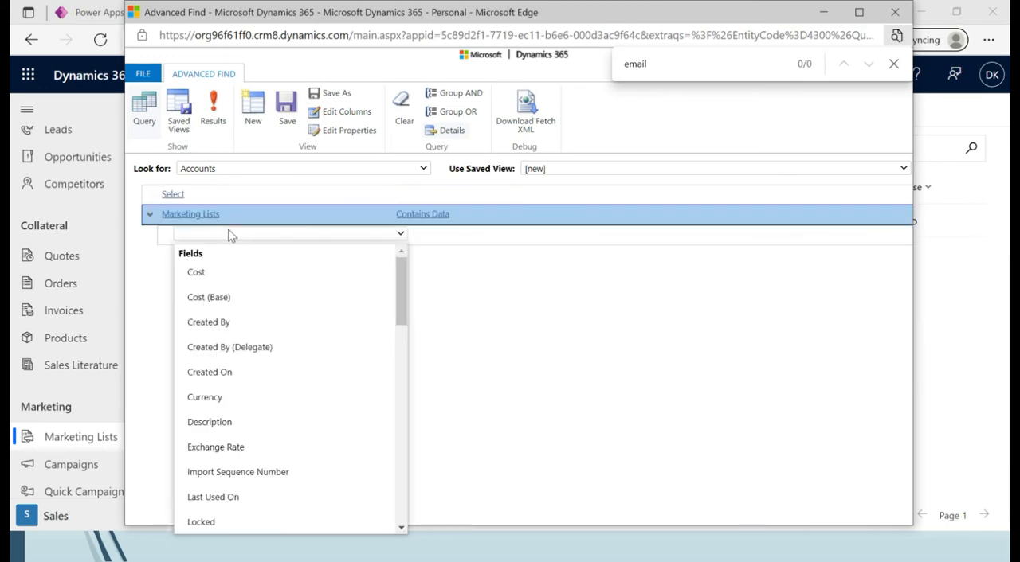
click(400, 464)
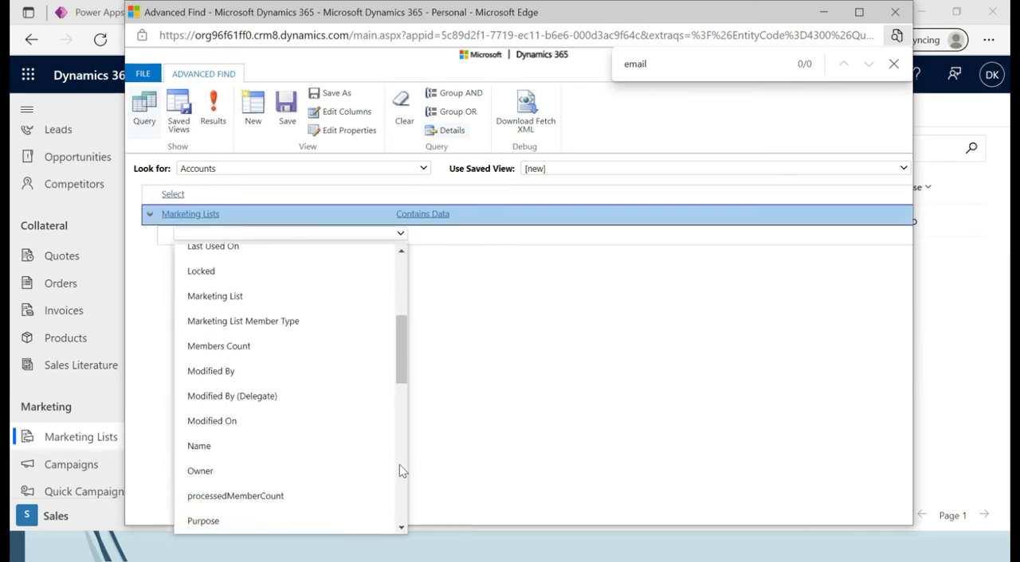
click(316, 451)
click(434, 235)
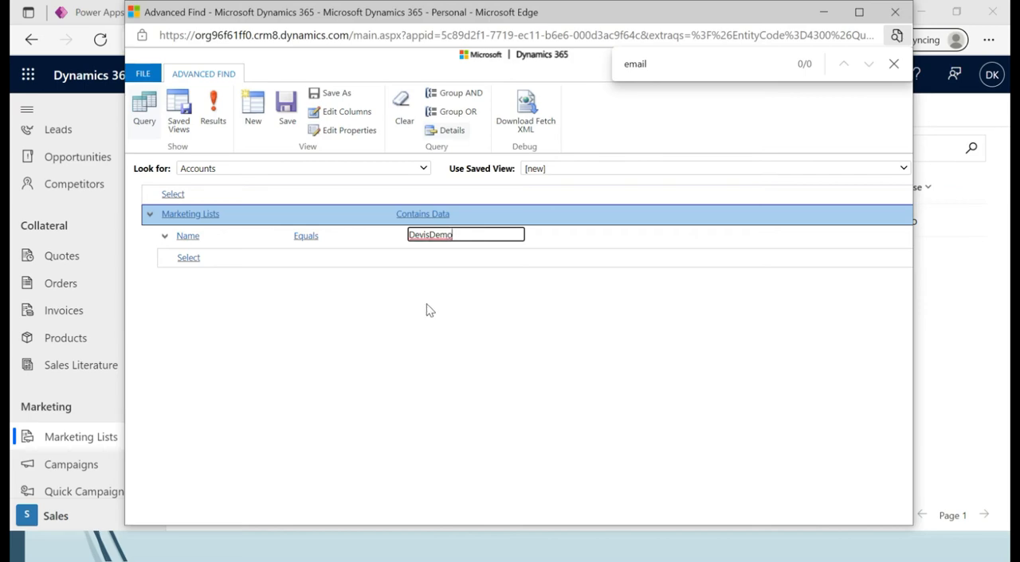
Run the query to preview the matching accounts, return to its definition and download its Fetch XML.
click(221, 123)
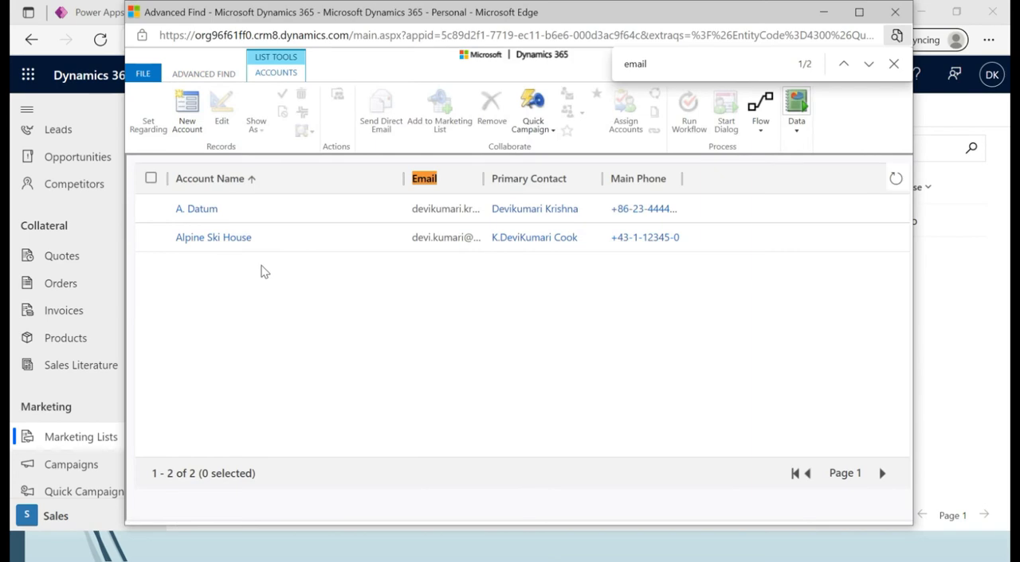
click(213, 76)
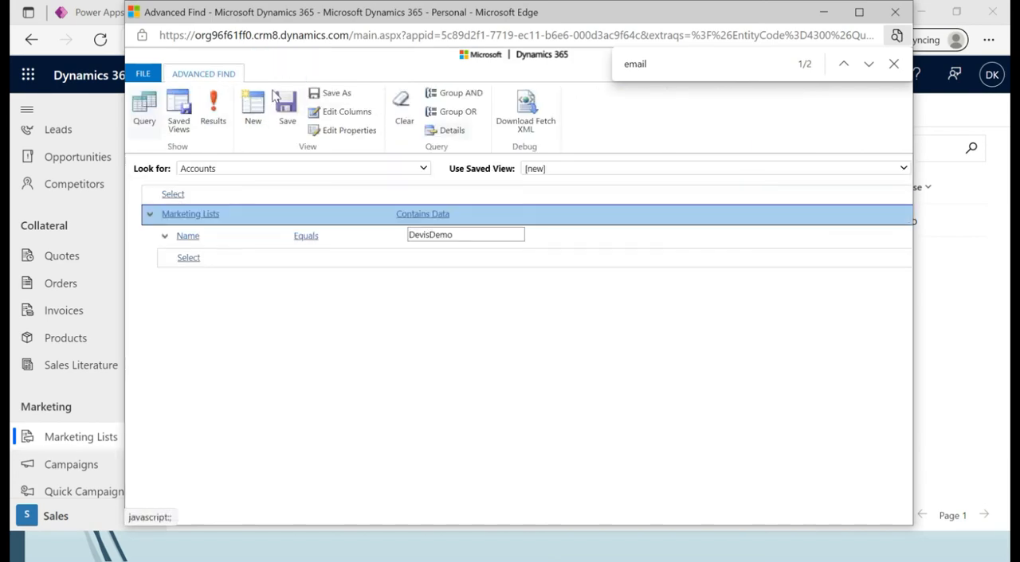
click(524, 128)
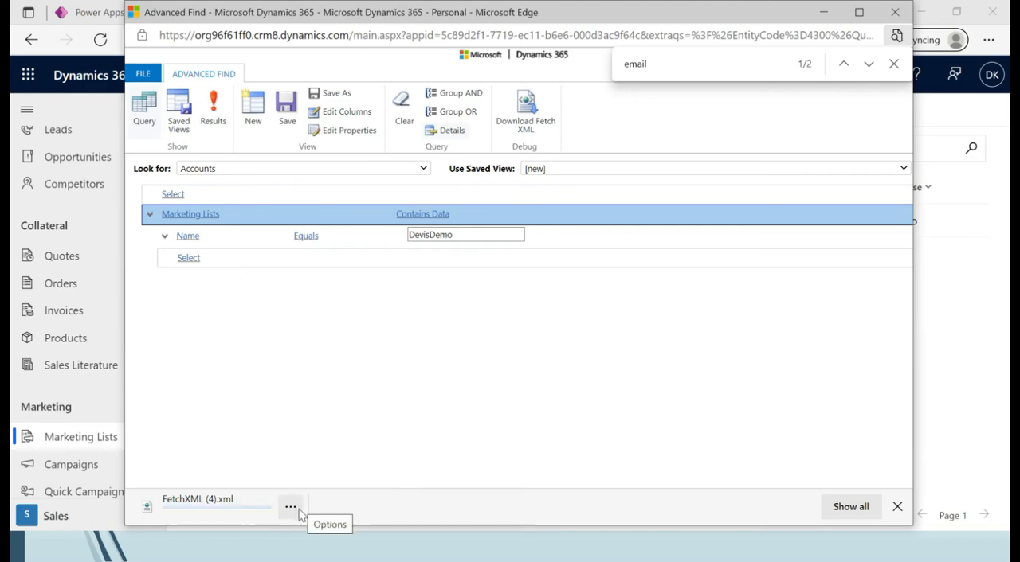
Open the downloaded FetchXML (4) file from its folder in Notepad and select the whole query text.
click(290, 510)
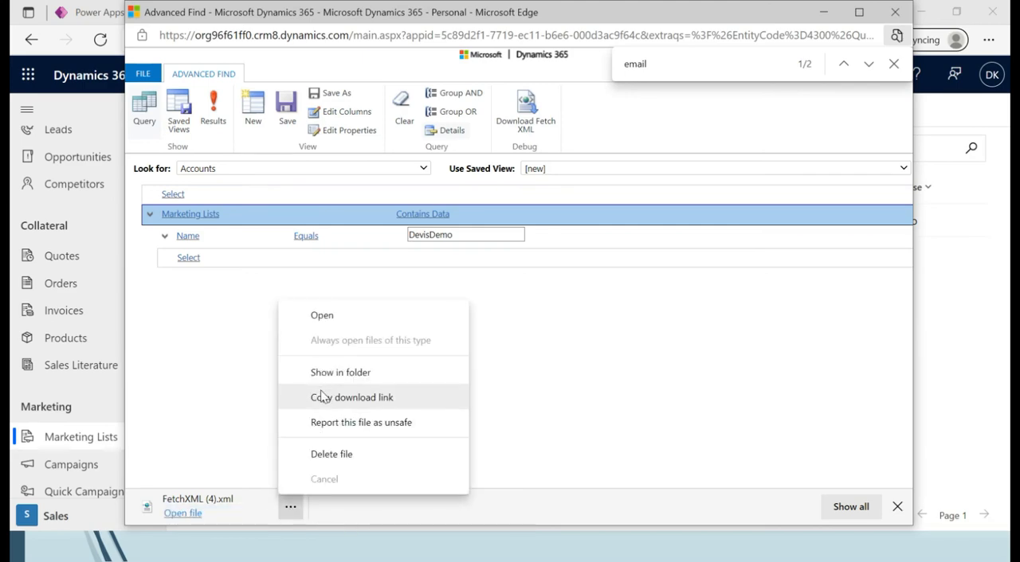
click(314, 374)
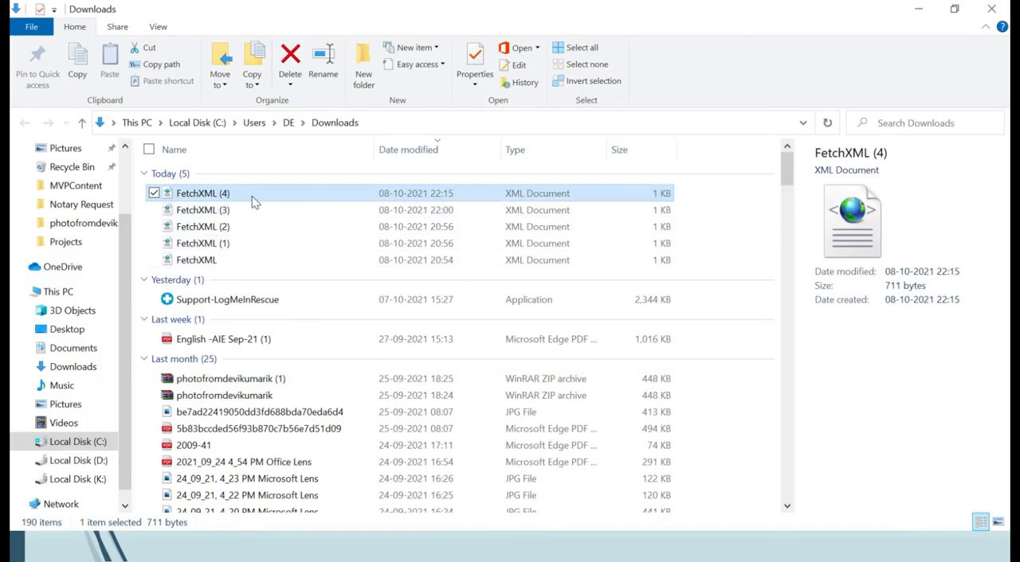
right_click(227, 198)
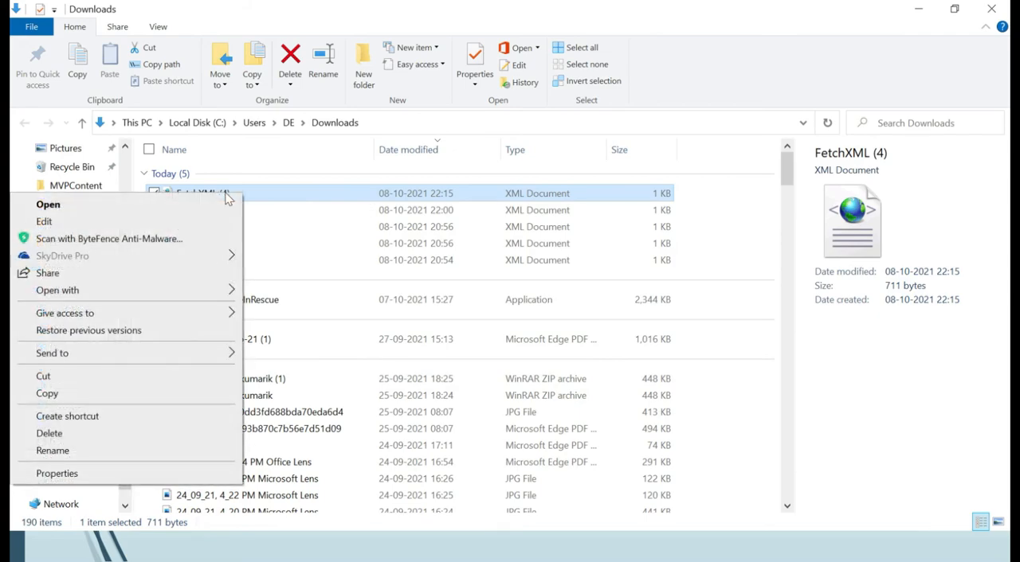
mouse_move(181, 295)
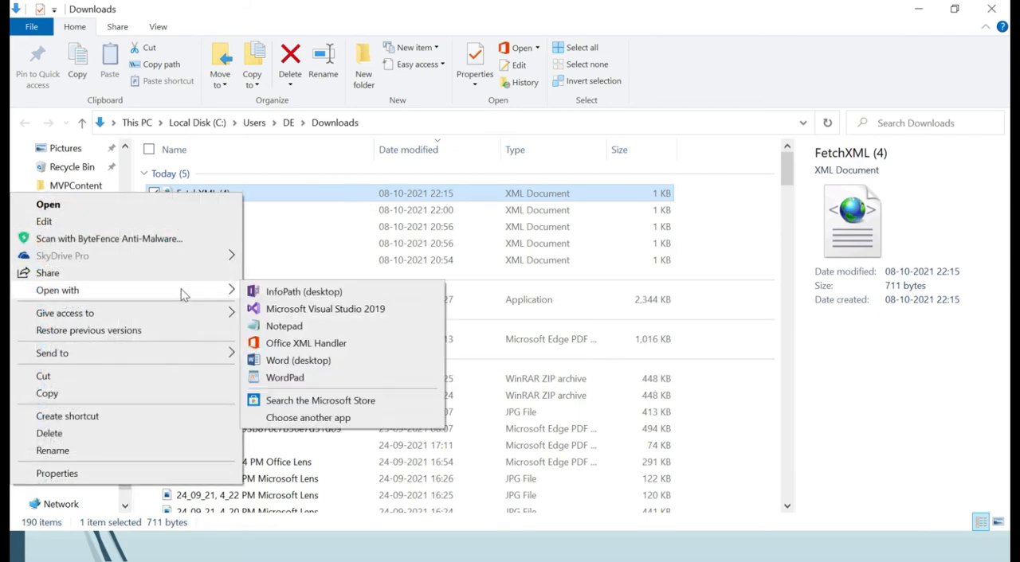
click(285, 327)
drag(262, 372, 186, 154)
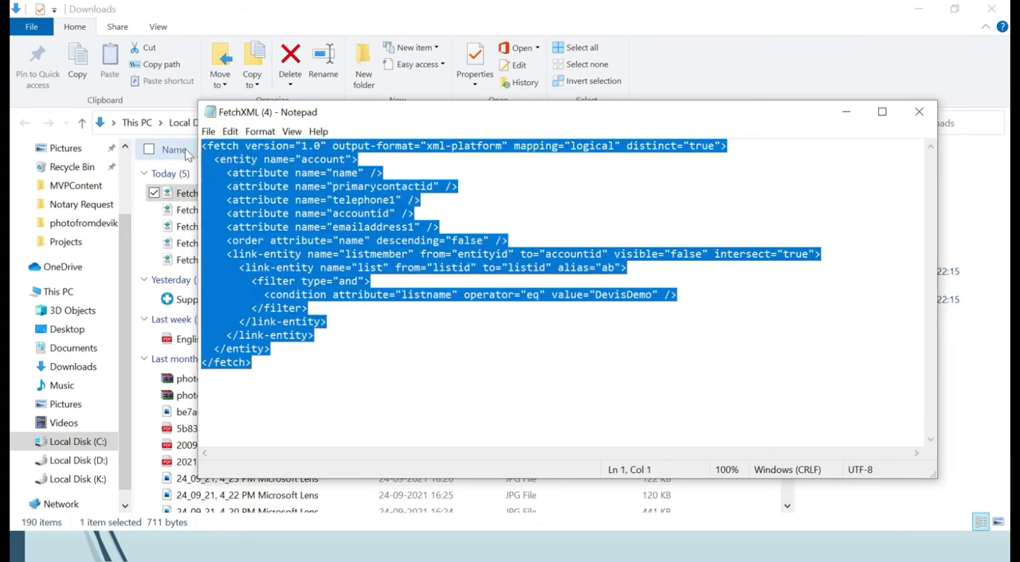
Switch to the DistributeSurveys flow in Power Automate and paste the copied query into the List rows action's Fetch Xml Query.
key(alt+Tab)
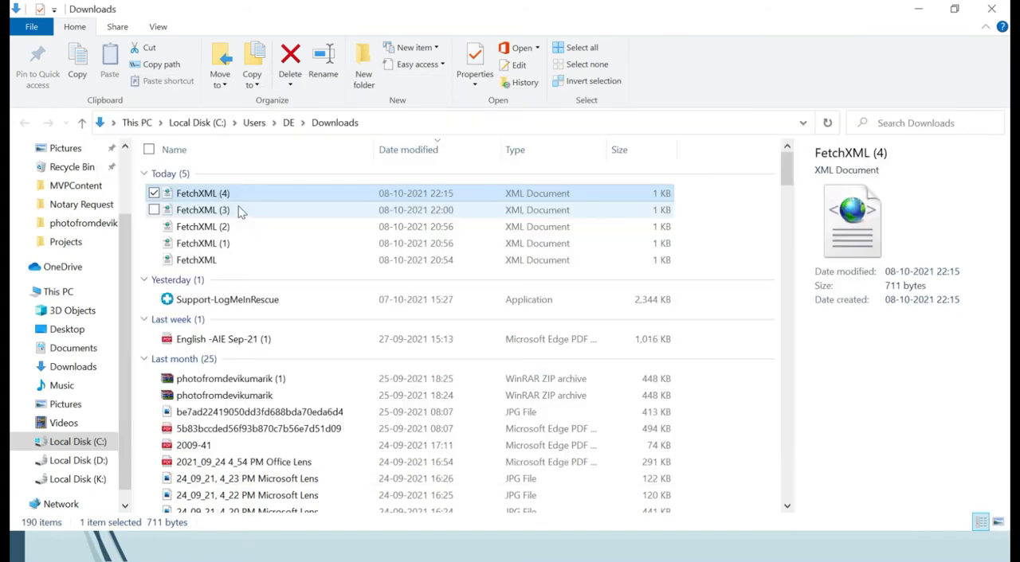
key(alt+Tab)
key(alt+Tab)
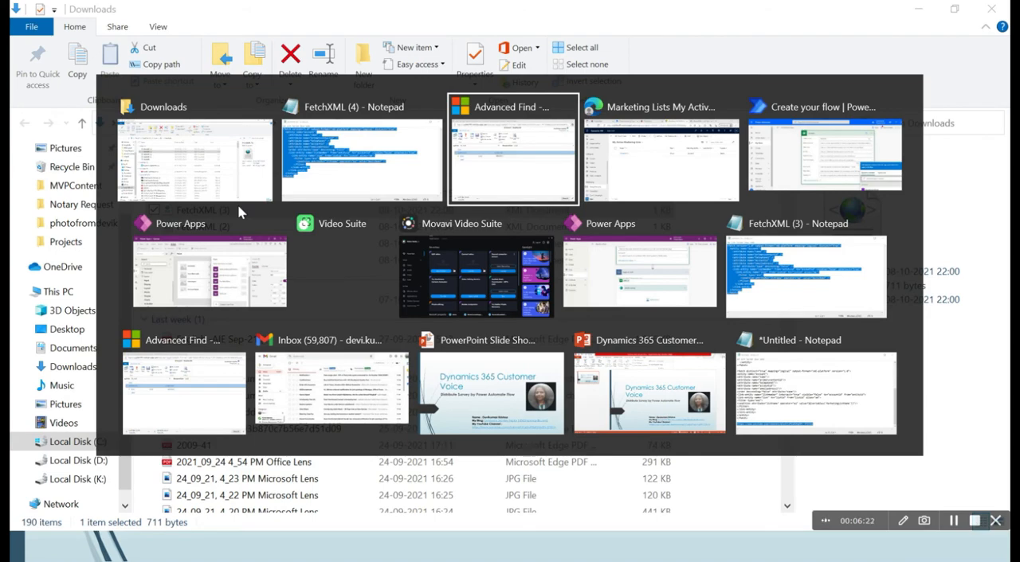
key(alt+Tab)
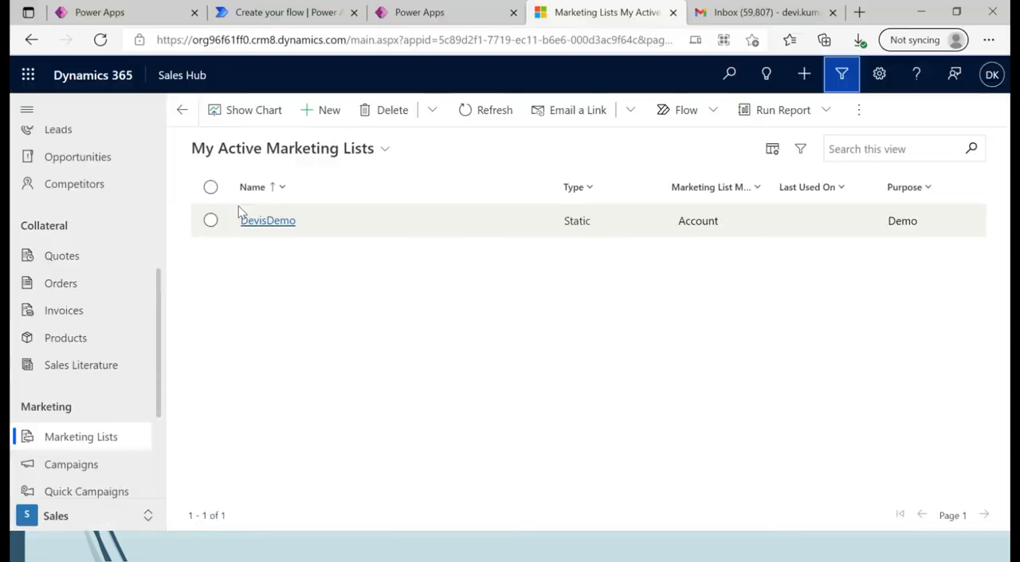
click(161, 20)
click(408, 10)
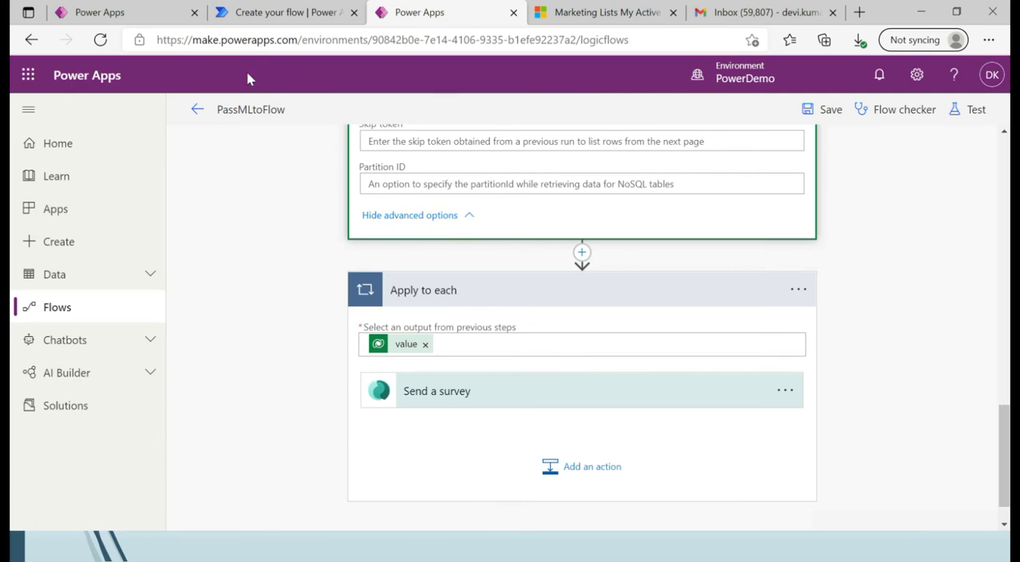
click(150, 18)
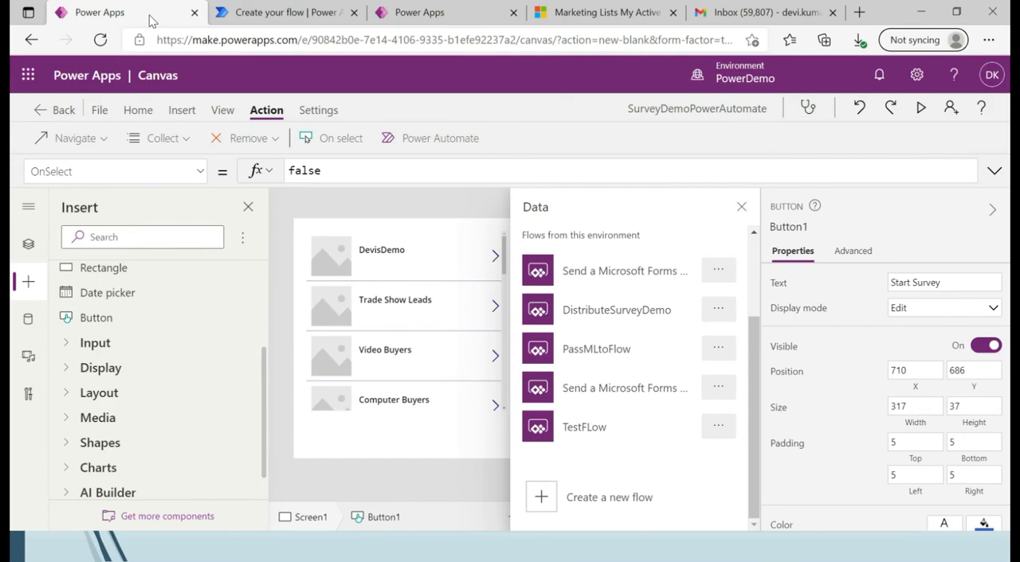
key(alt+Tab)
key(alt+Tab)
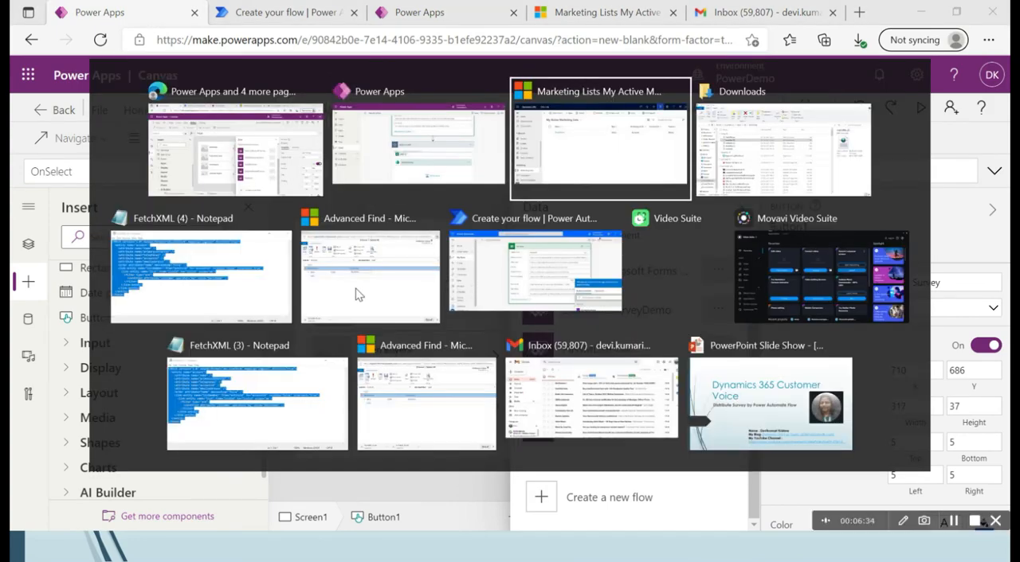
key(alt+Tab)
key(alt+Tab)
key(alt+Tab)
key(alt+Tab)
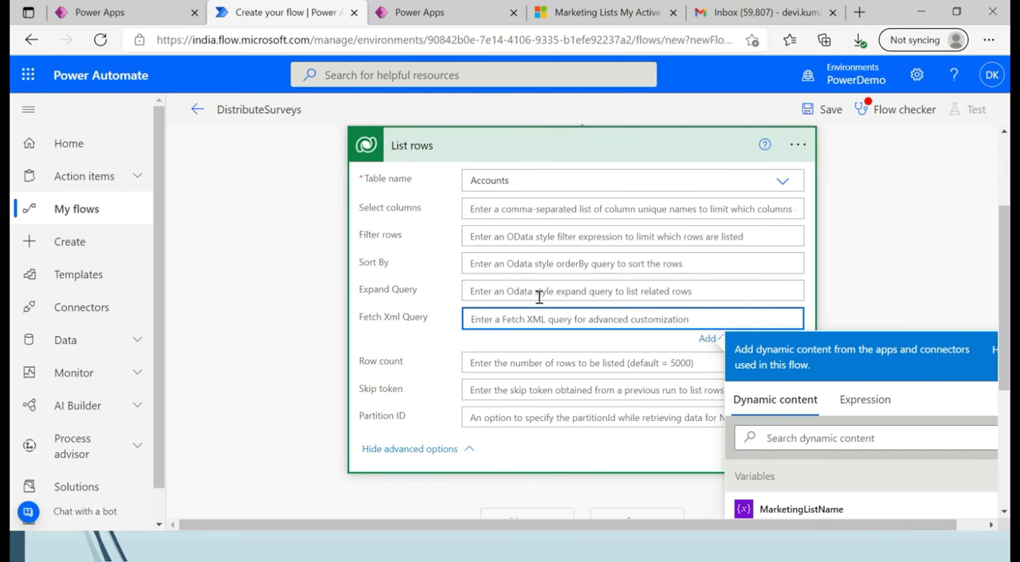
key(ctrl+v)
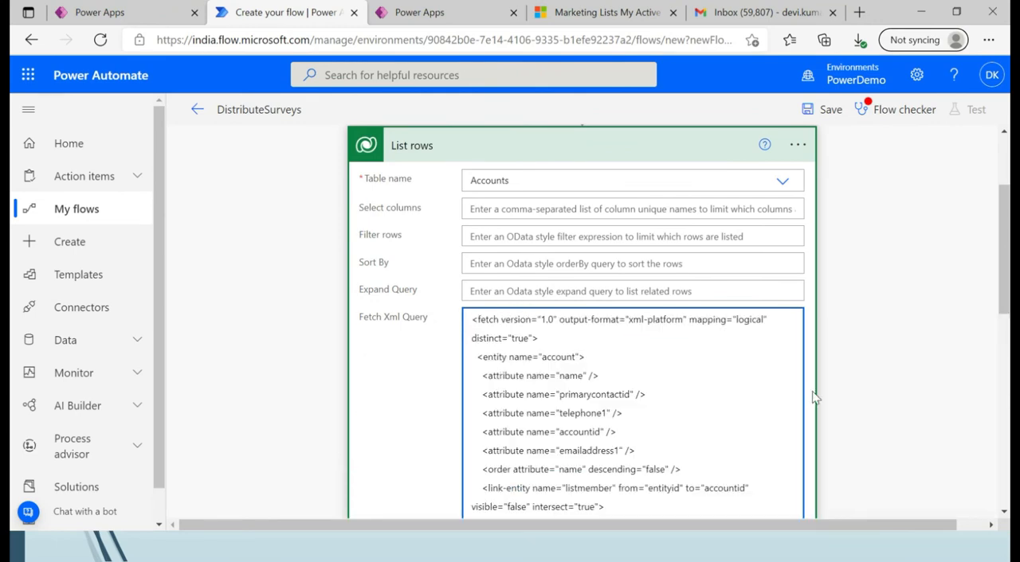
Replace the DevisDemo value in the pasted query's listname condition with the MarketingListName variable.
drag(1002, 298, 1004, 380)
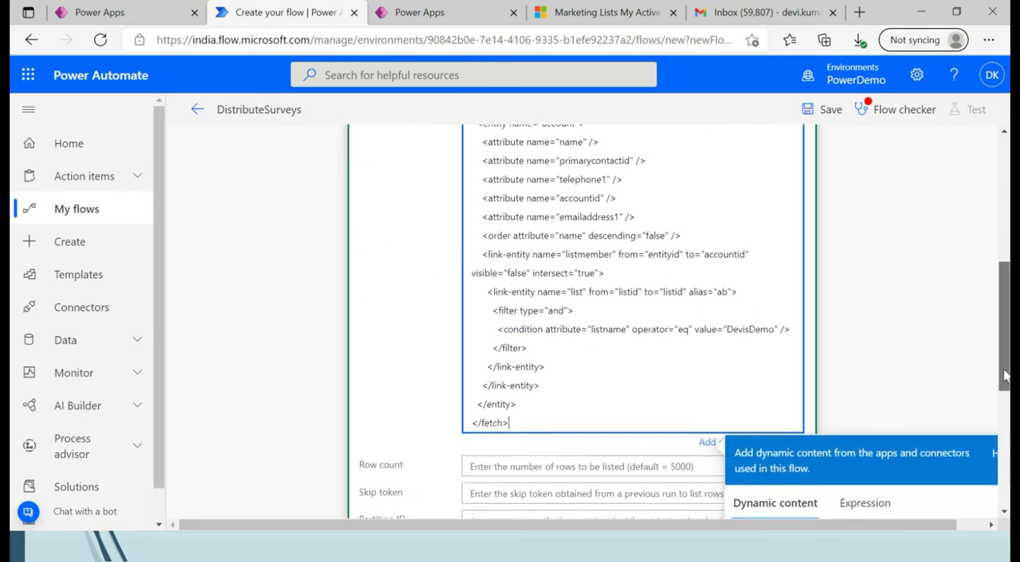
click(727, 328)
key(Delete)
key(Delete)
key(Delete)
key(Delete)
key(Delete)
key(Delete)
key(Delete)
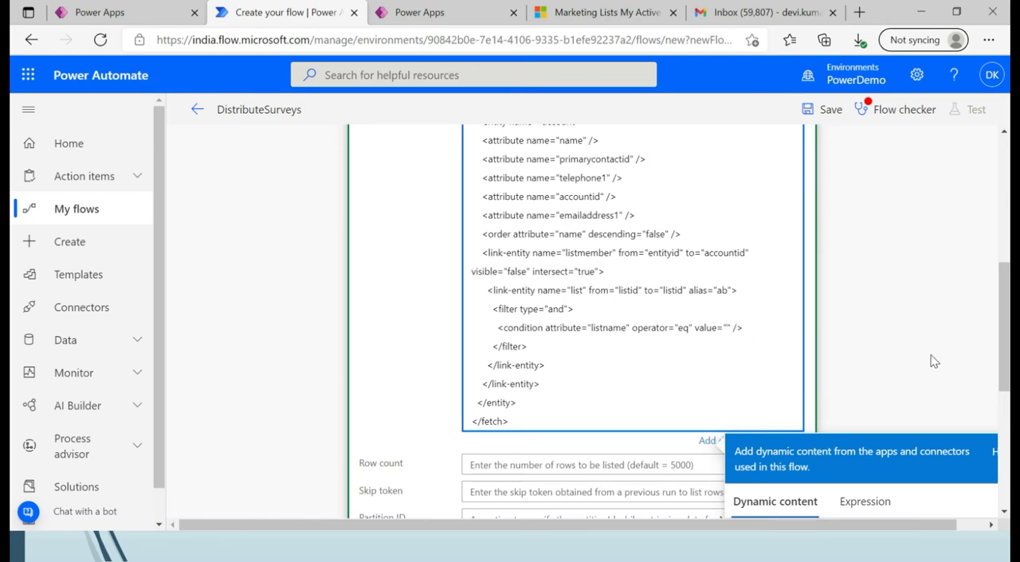
drag(1003, 352, 1005, 396)
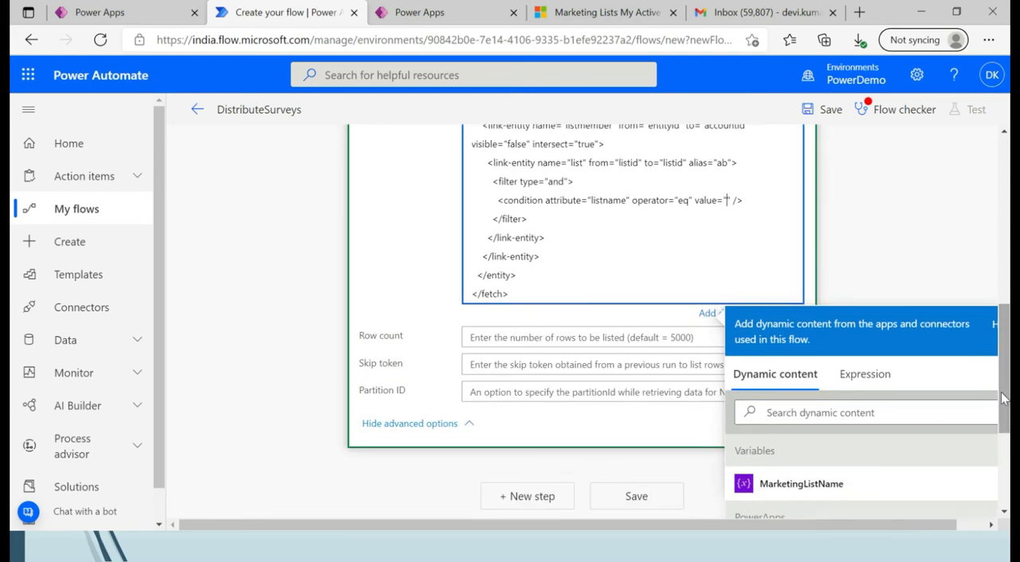
click(801, 484)
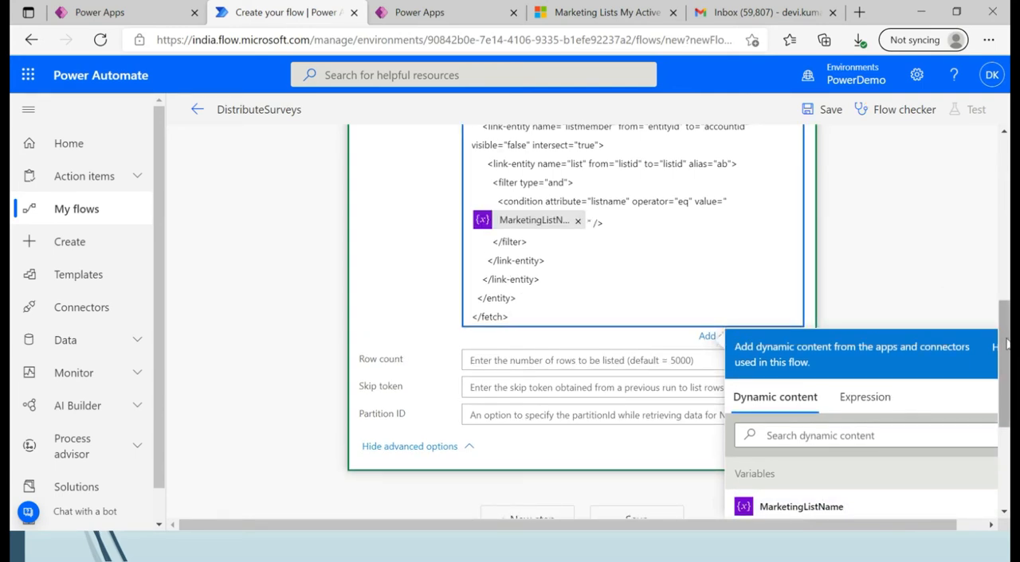
Add an Apply to each control after List rows and use the List rows value as its input.
drag(1006, 341, 1006, 379)
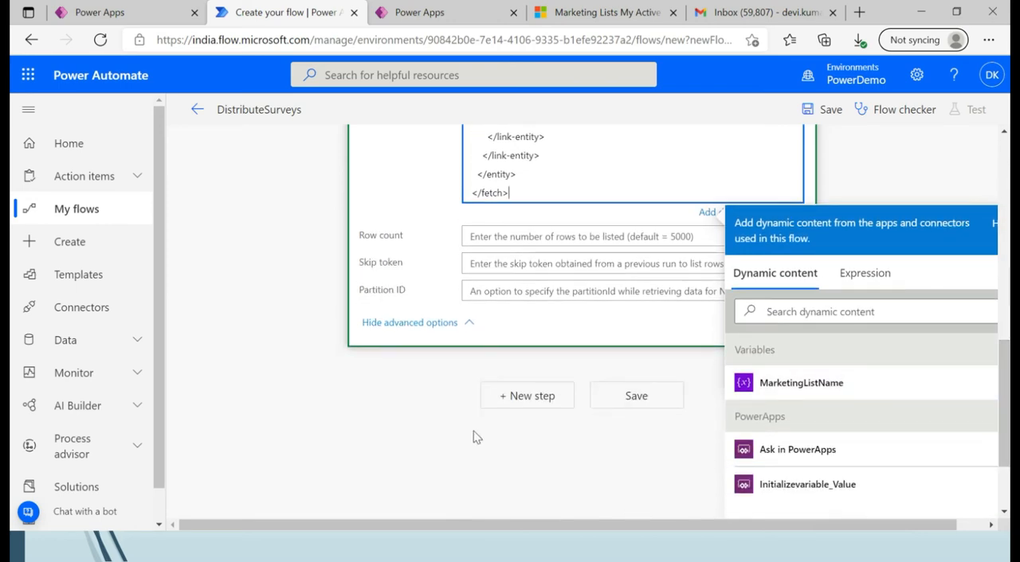
scroll(505, 423, up, 2)
click(474, 401)
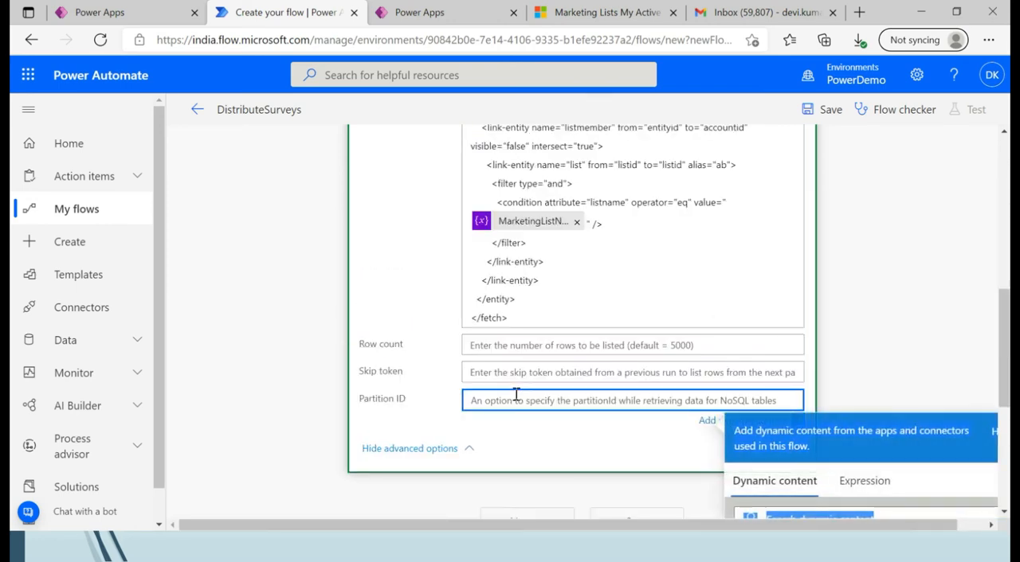
click(518, 519)
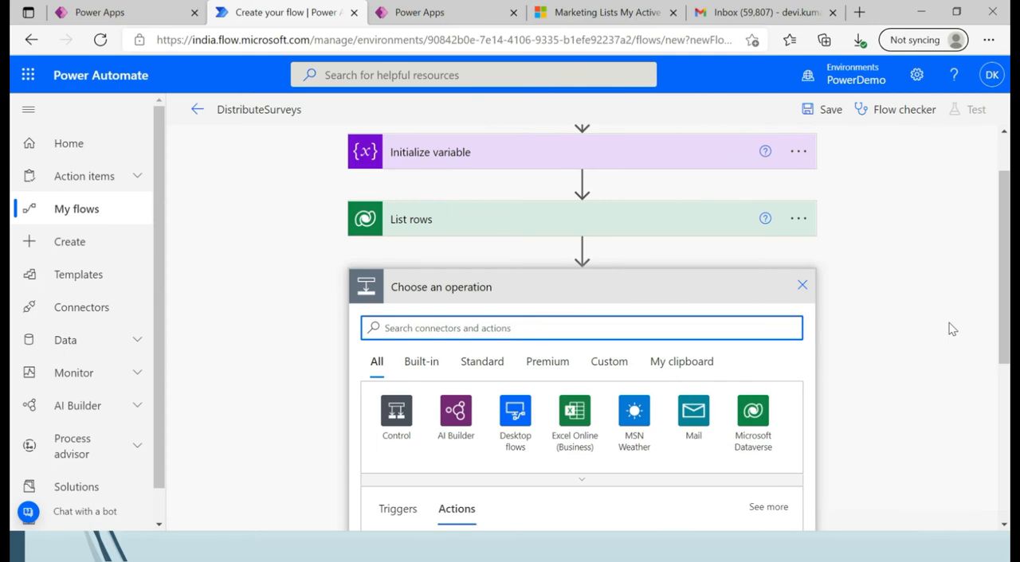
click(406, 419)
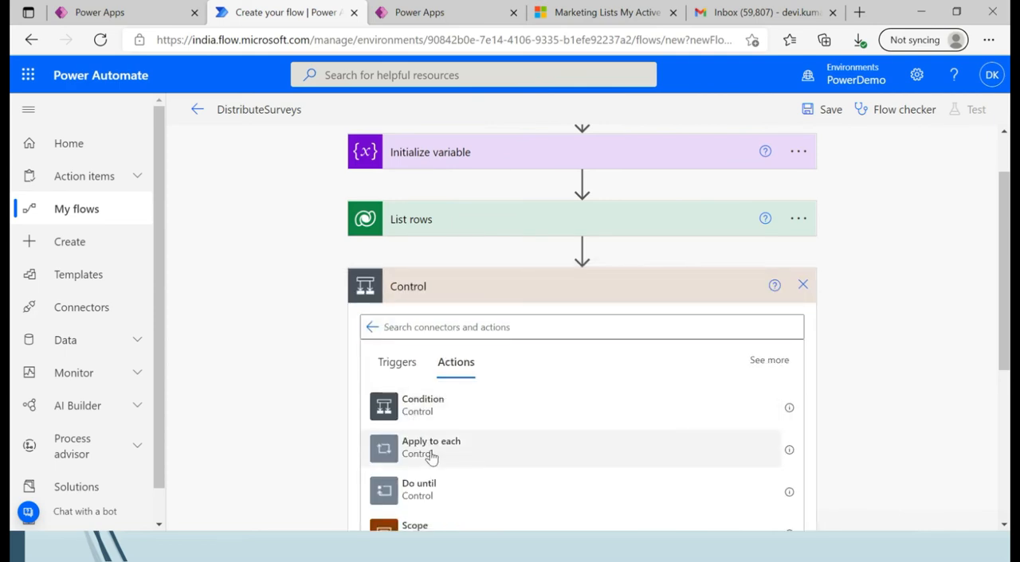
click(431, 451)
click(446, 336)
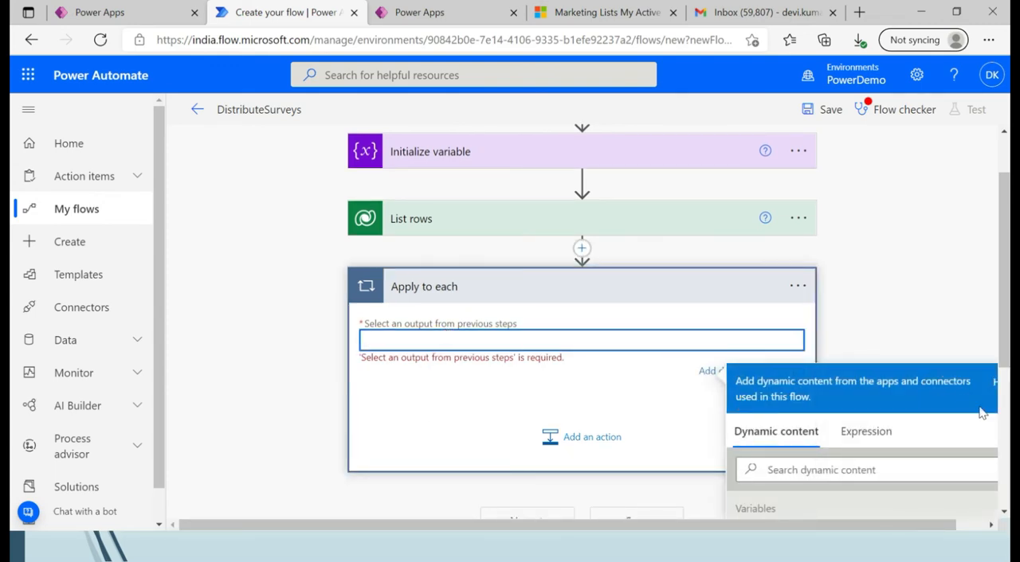
scroll(1007, 422, down, 3)
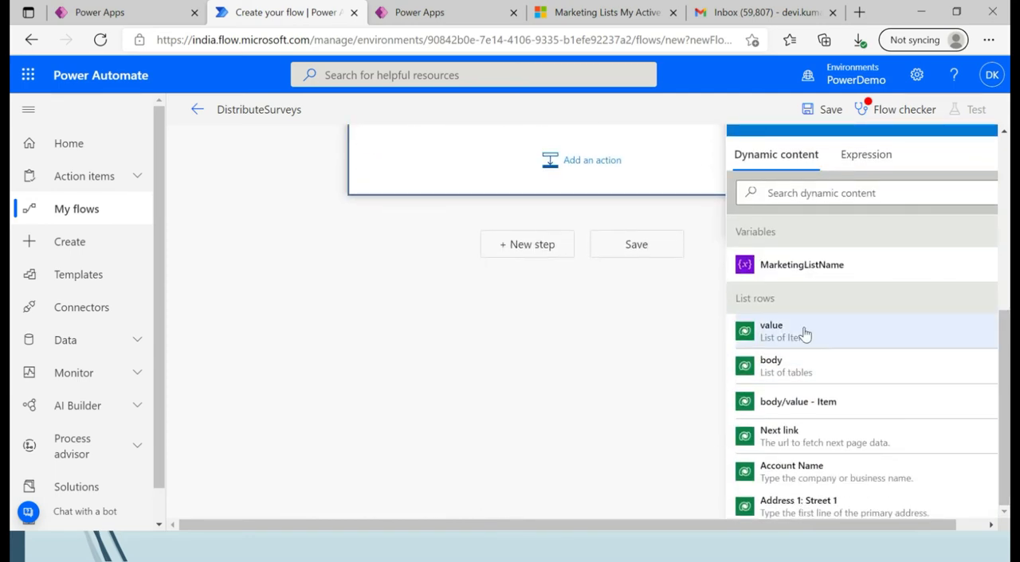
Add the Dynamics 365 Customer Voice action Send a survey inside the Apply to each loop.
click(611, 178)
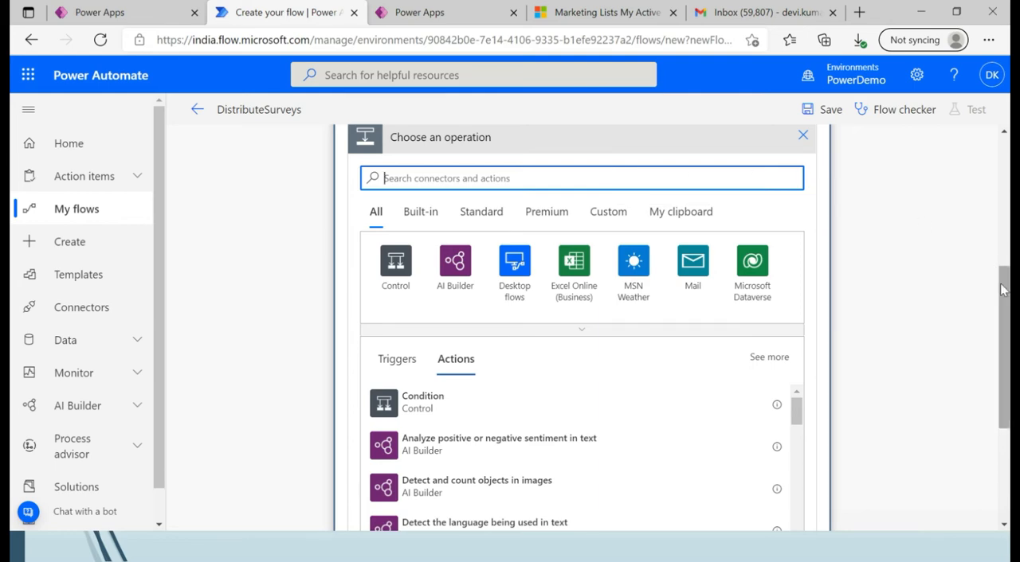
drag(1002, 273, 1002, 243)
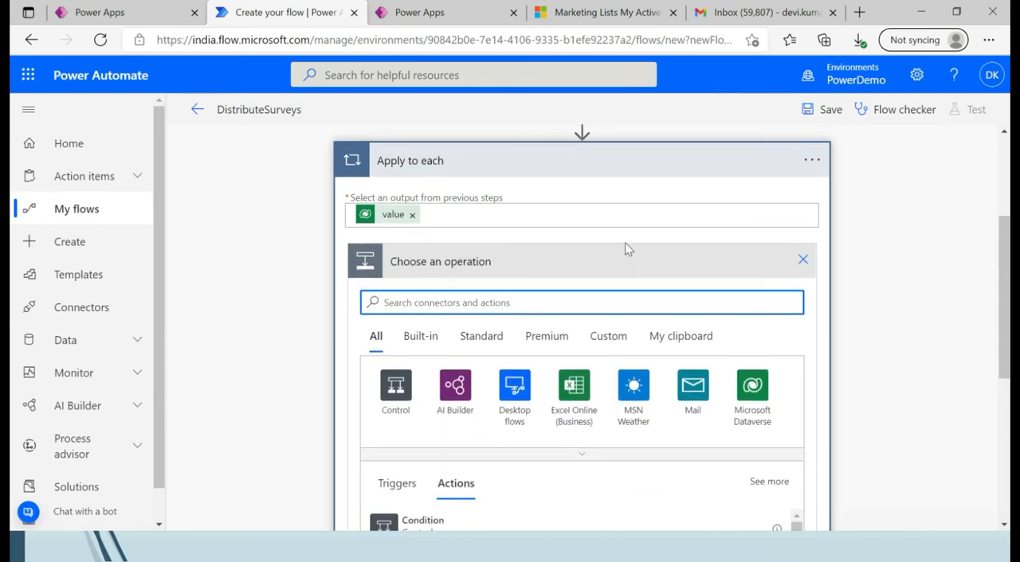
text(cu)
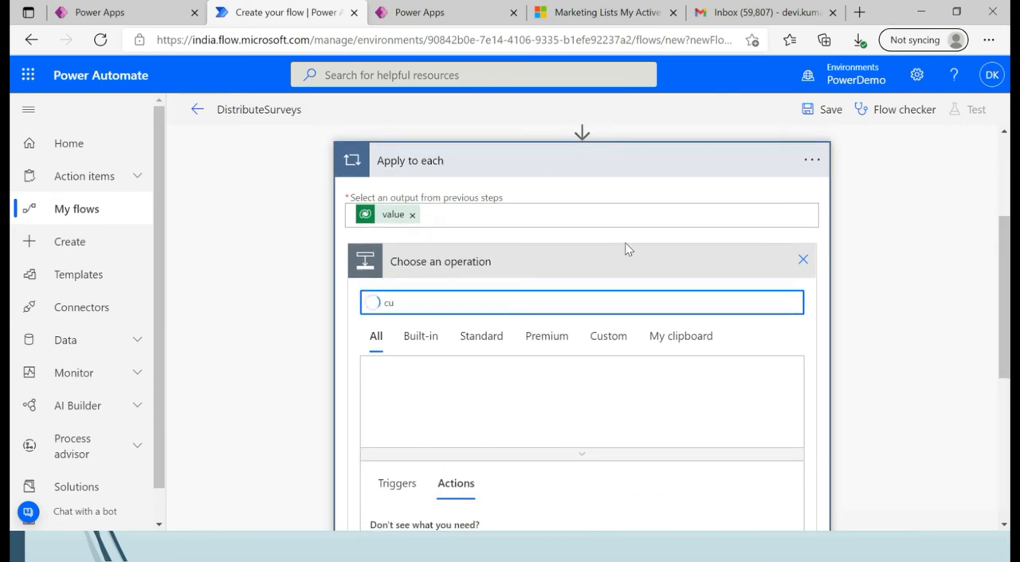
text(stomer)
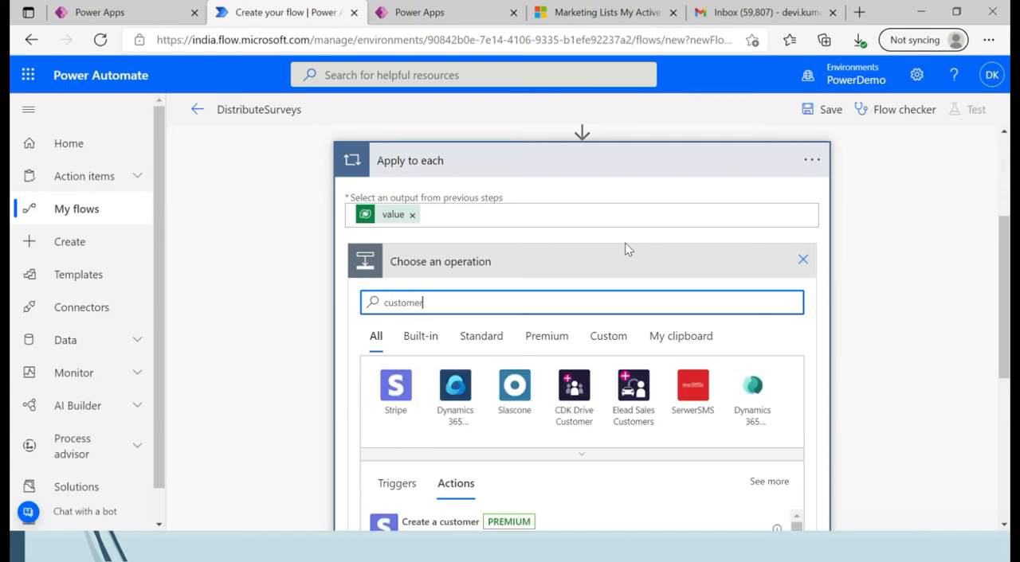
click(754, 398)
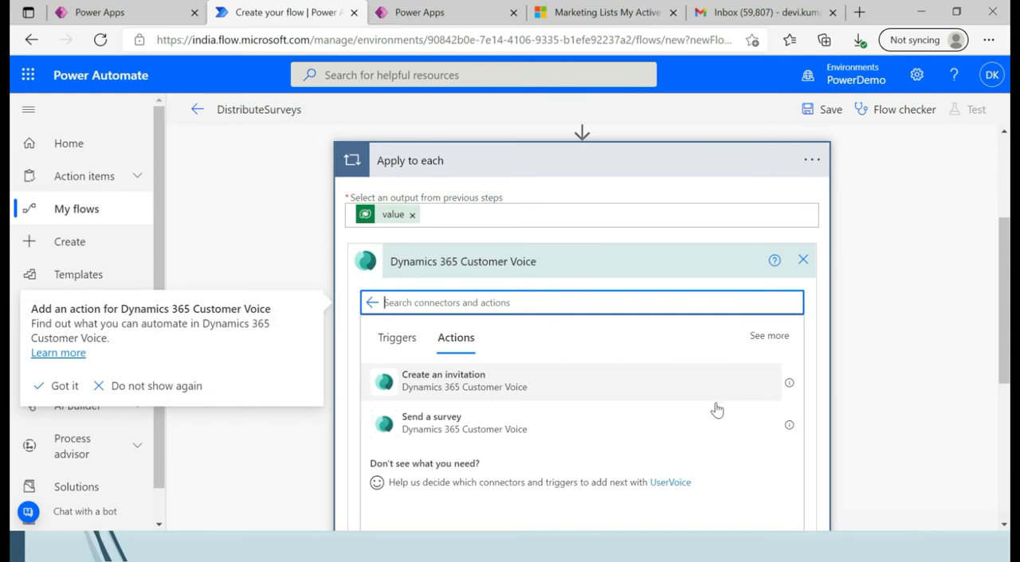
click(547, 427)
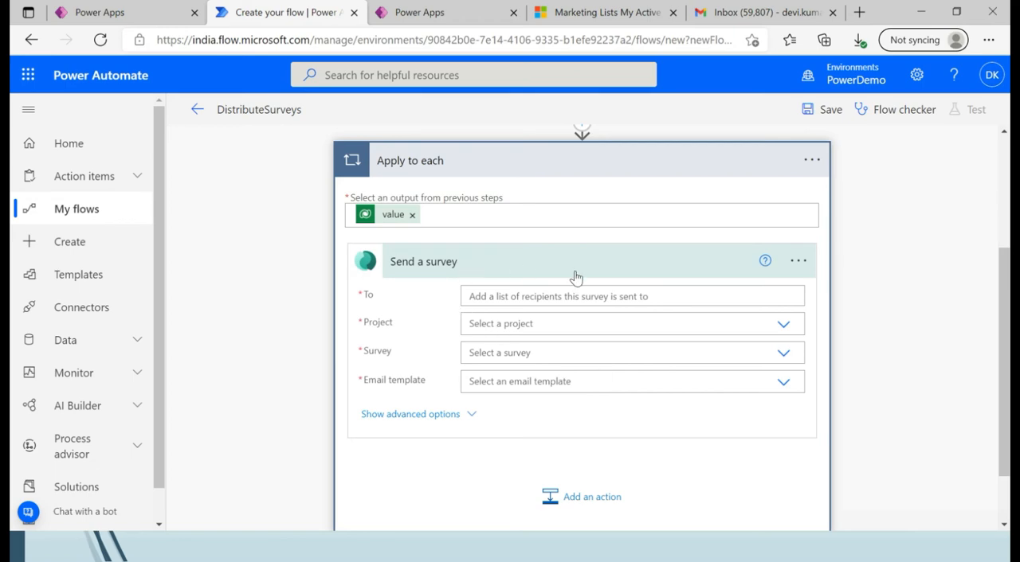
Set the Send a survey action's recipient to the Email dynamic content from List rows.
click(627, 296)
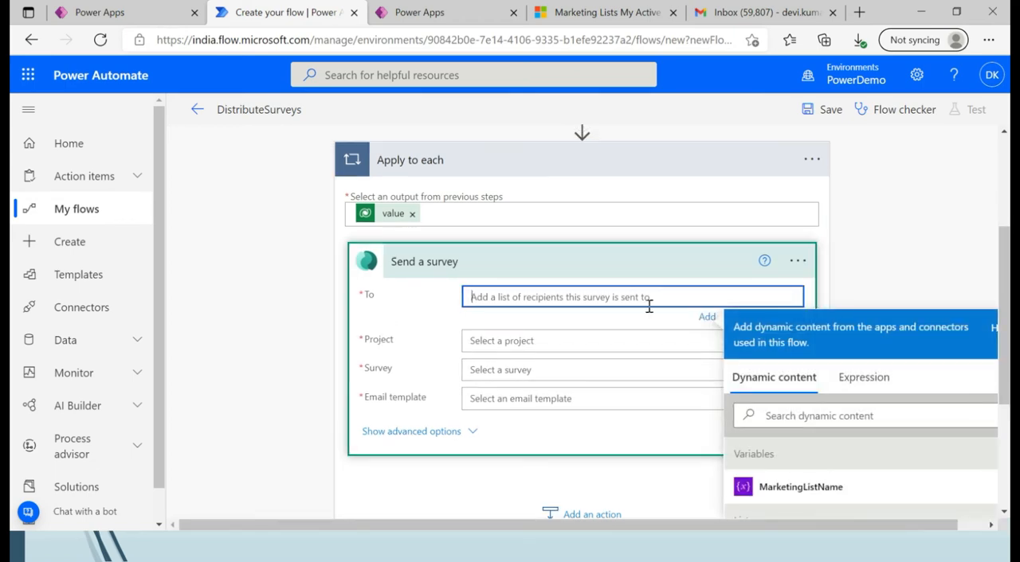
click(785, 488)
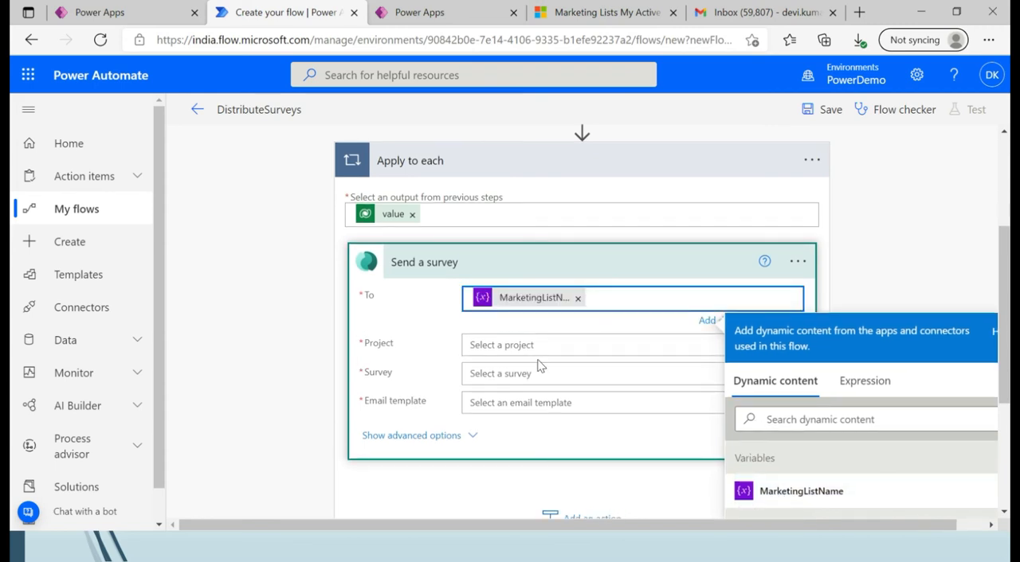
click(579, 300)
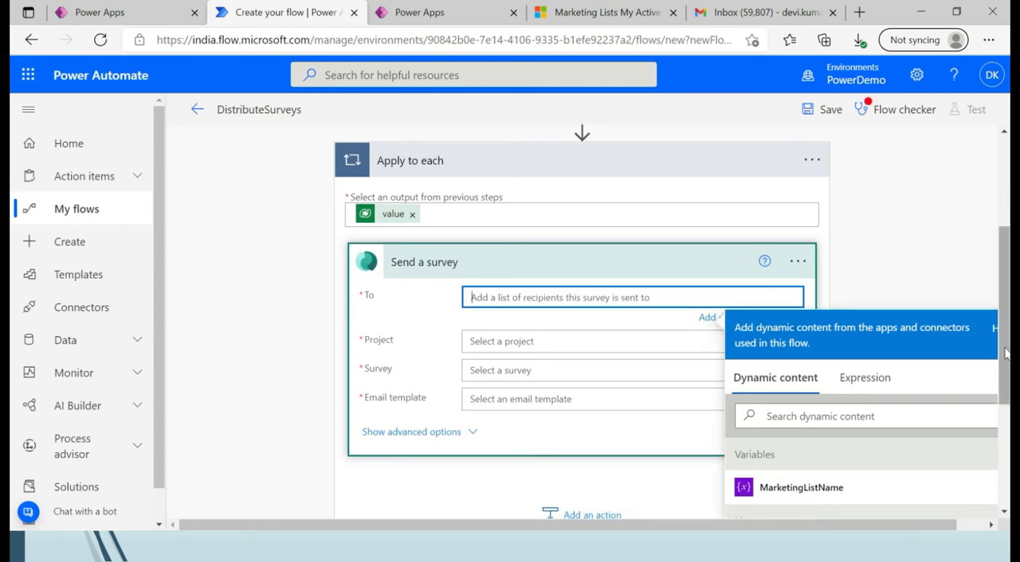
drag(1006, 354, 1006, 457)
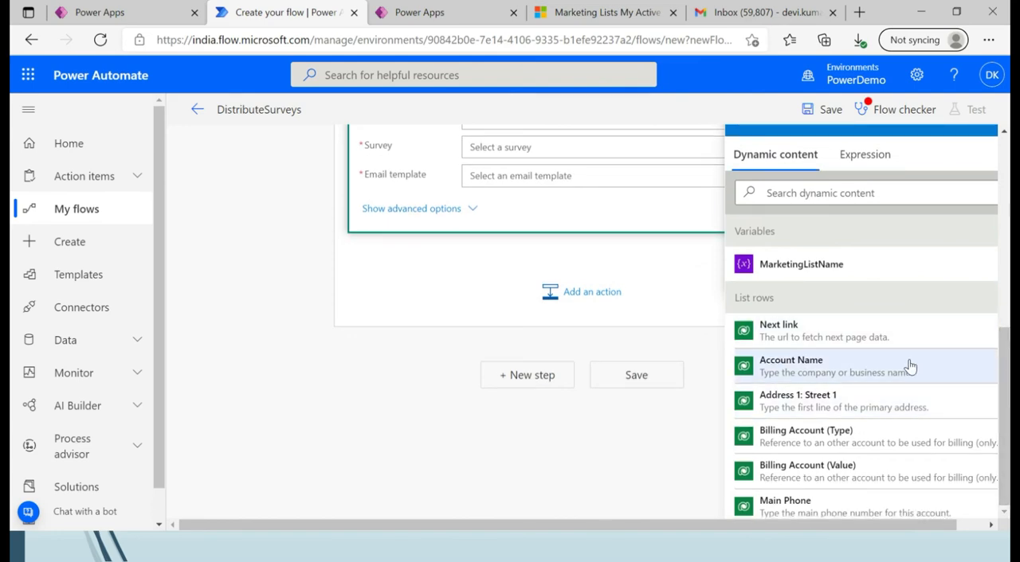
scroll(863, 409, up, 1)
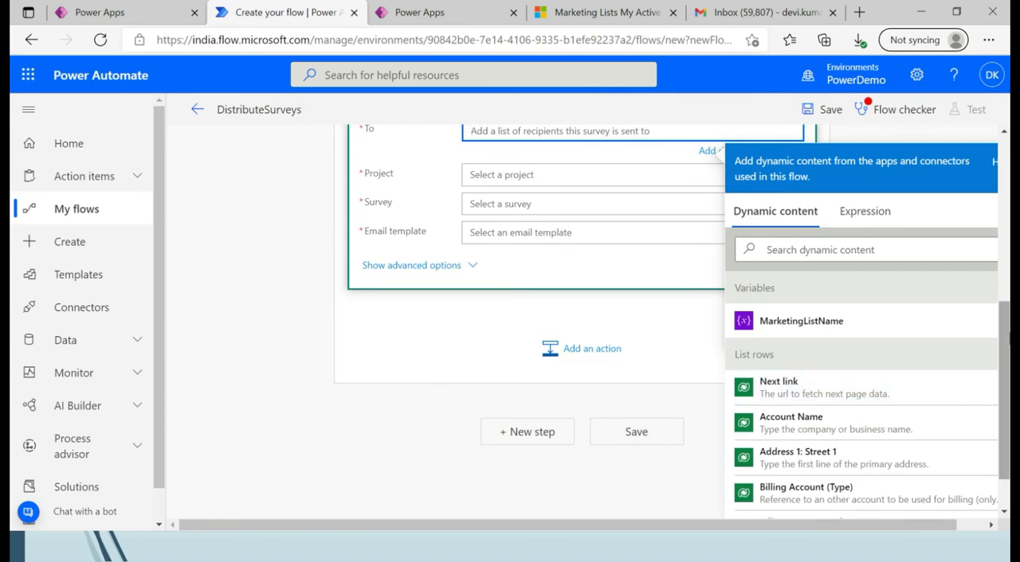
click(876, 250)
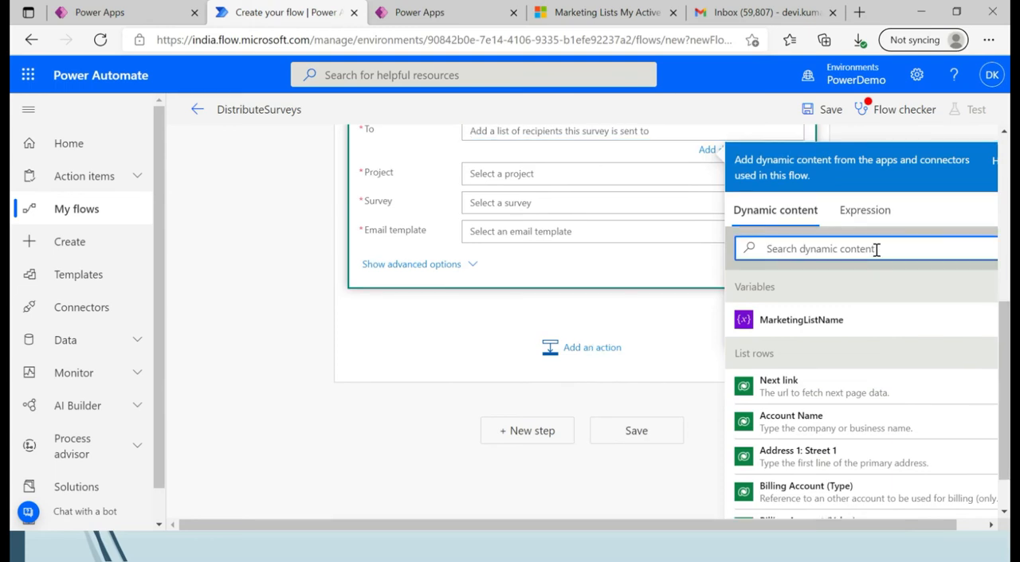
text(Emai)
click(828, 321)
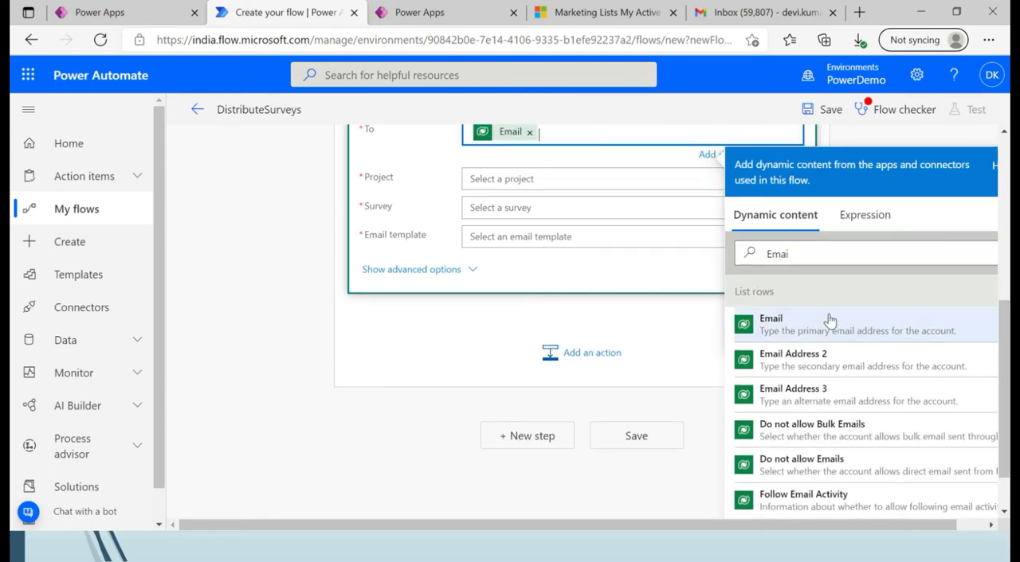
click(1008, 182)
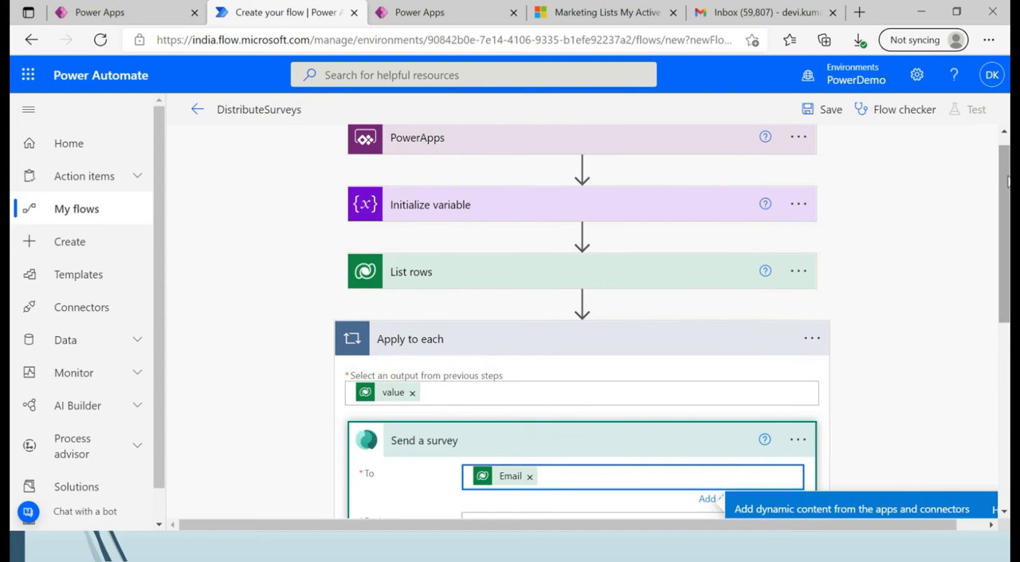
click(1008, 422)
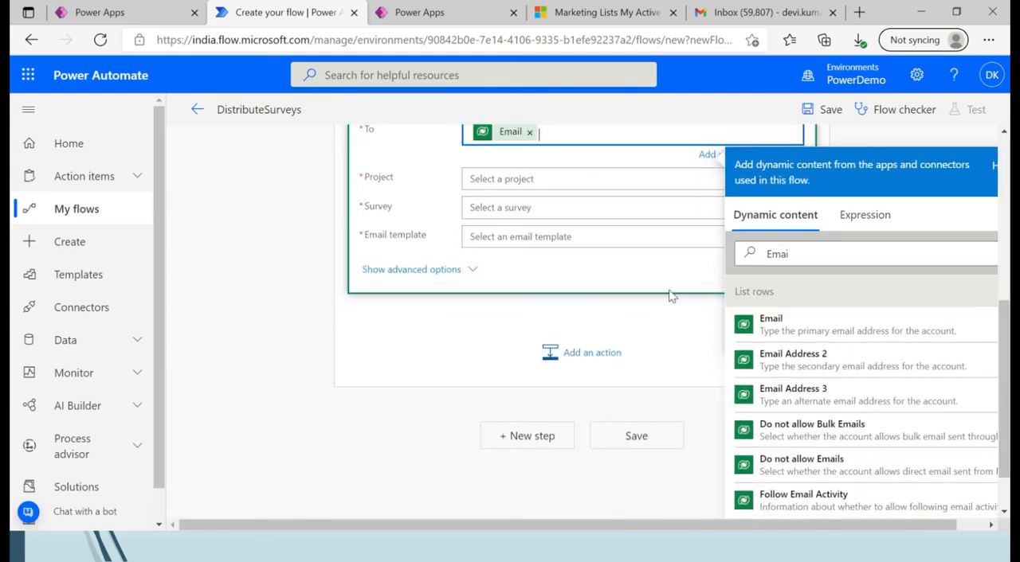
Select DemoSurveyPorject [ PowerDemo ] as the project of the Send a survey action.
click(545, 197)
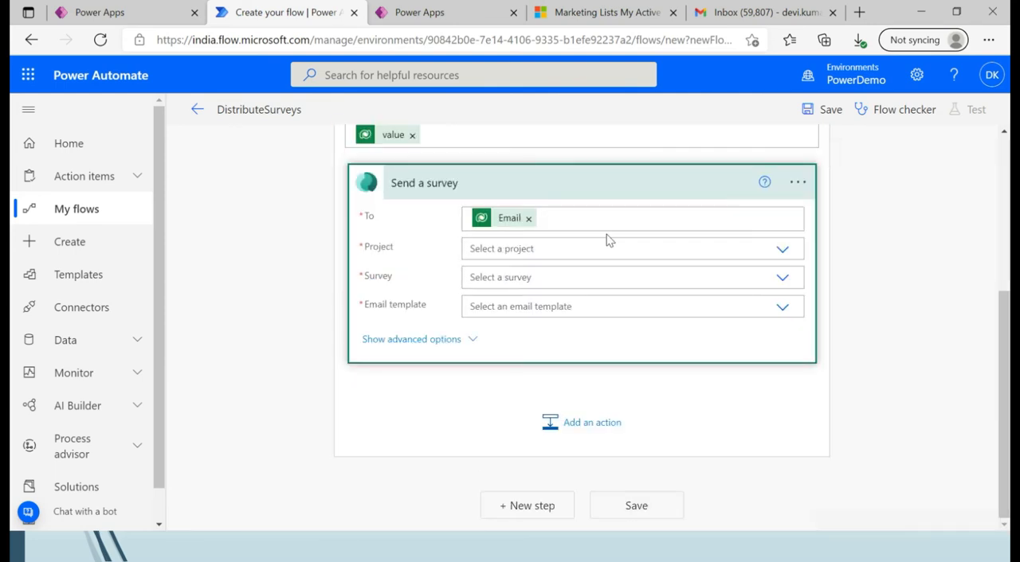
click(784, 249)
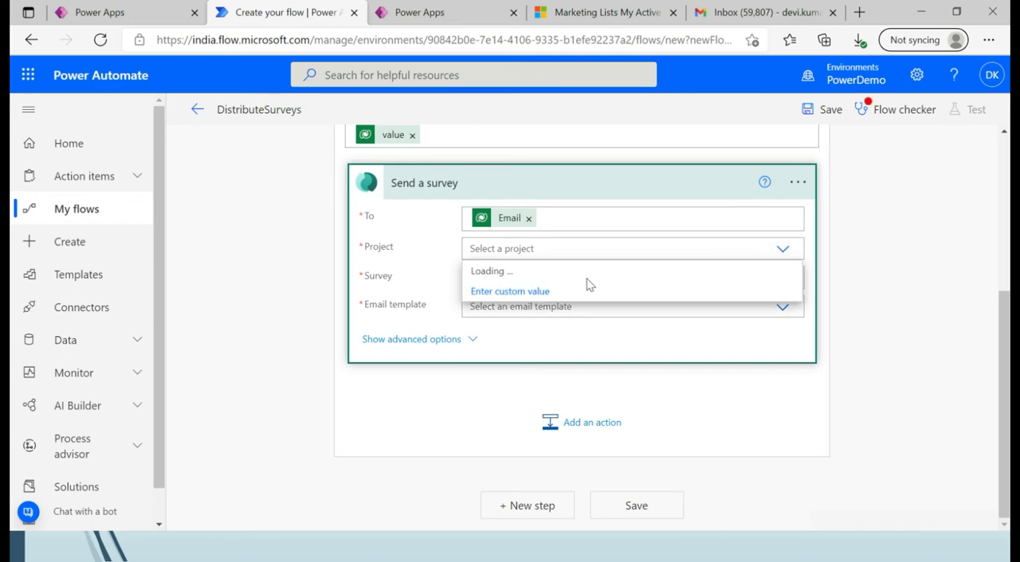
click(548, 272)
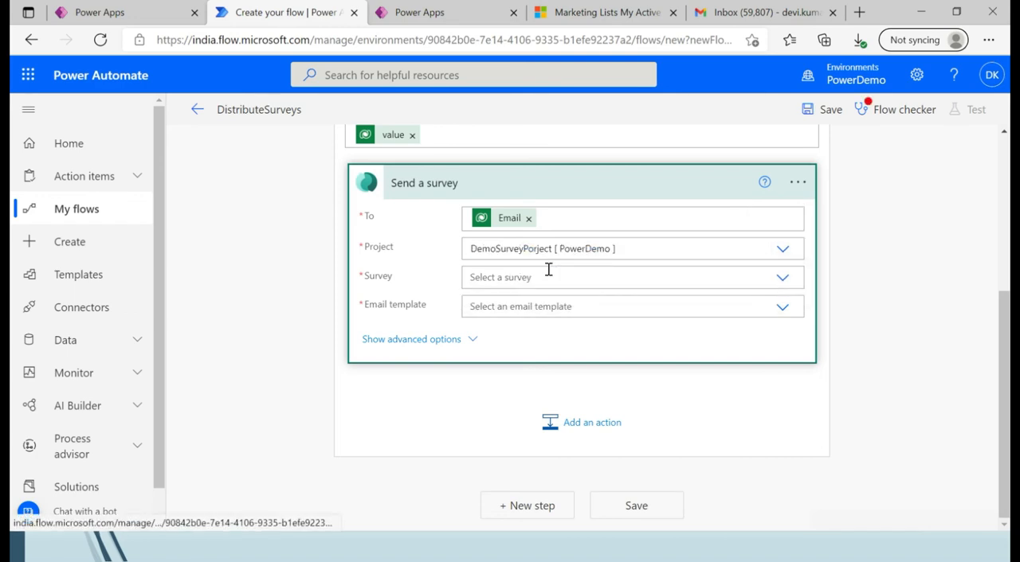
Set the Send a survey action's survey to Feedback on Session [ FeedbackSurveyDemo1 ] and its email template to Default Survey Email Template.
click(612, 276)
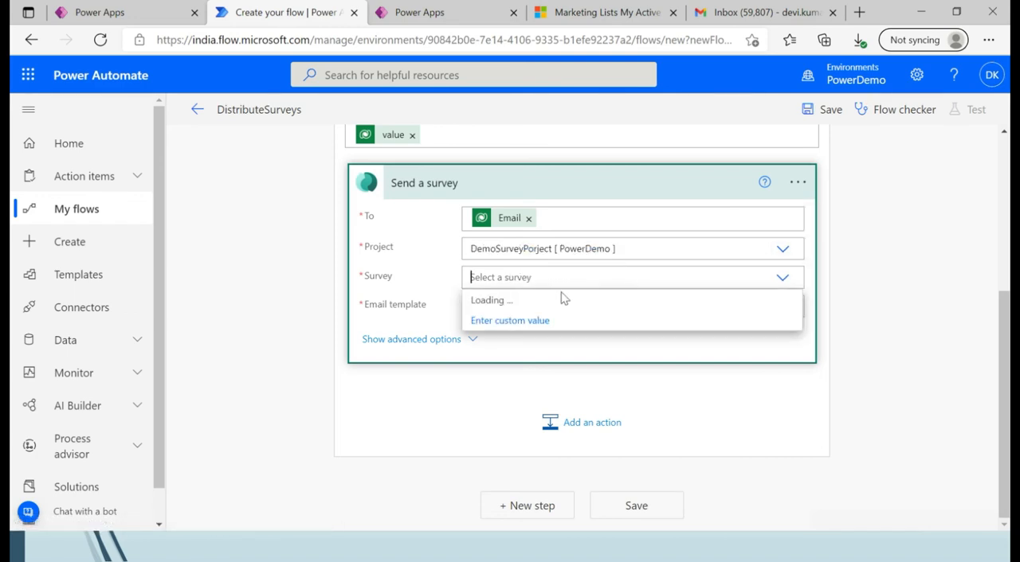
click(539, 306)
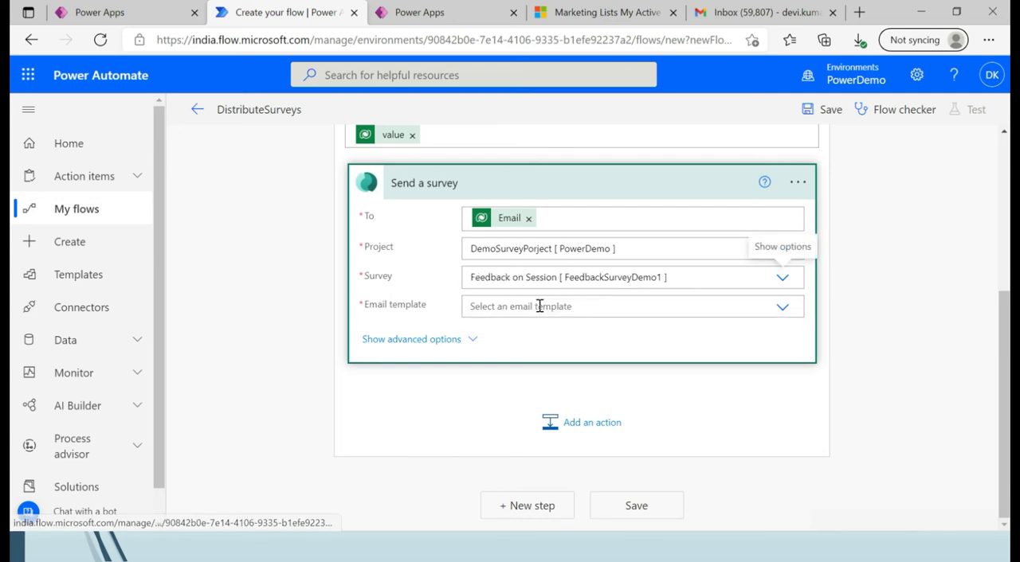
click(587, 307)
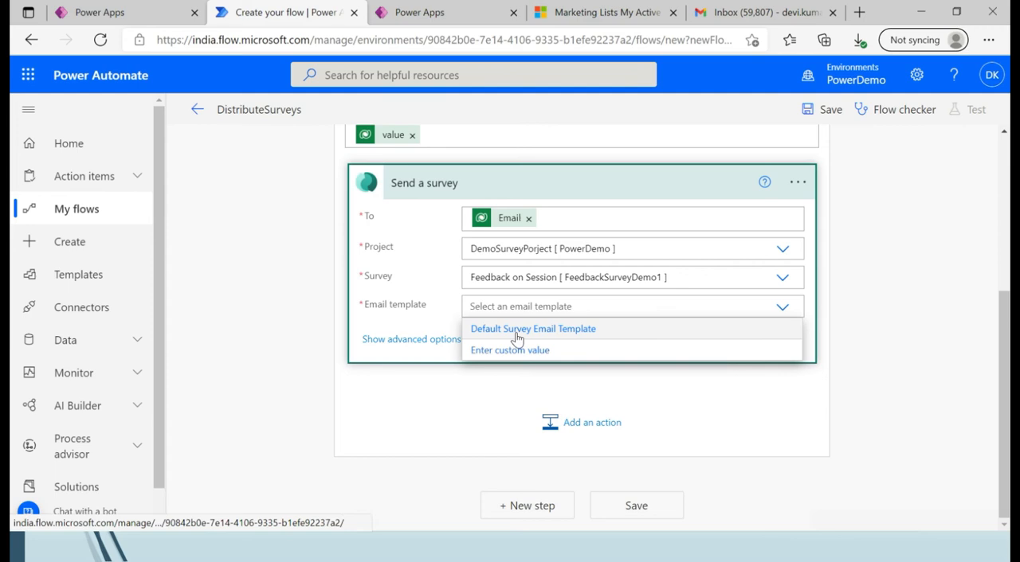
click(516, 336)
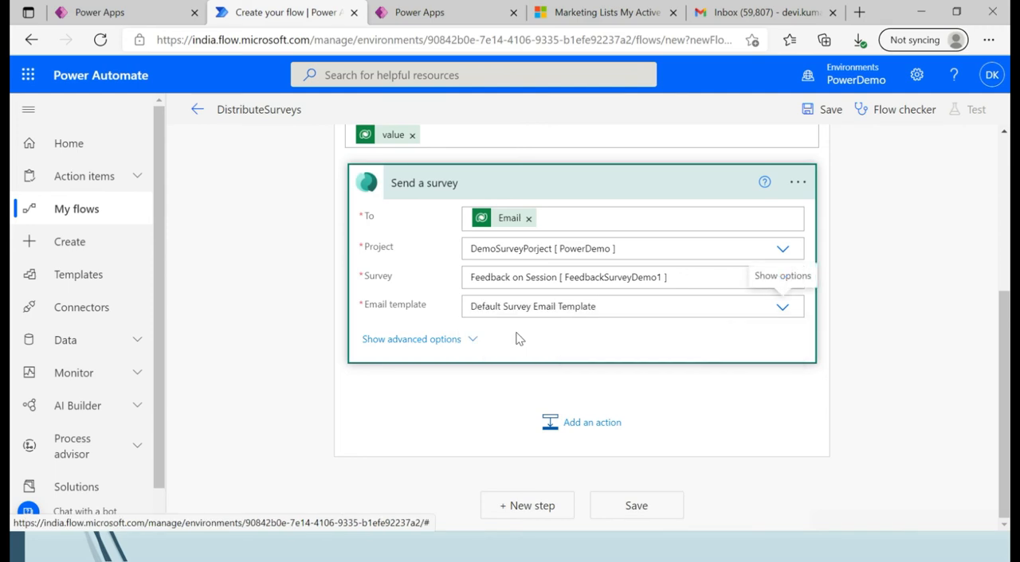
click(908, 382)
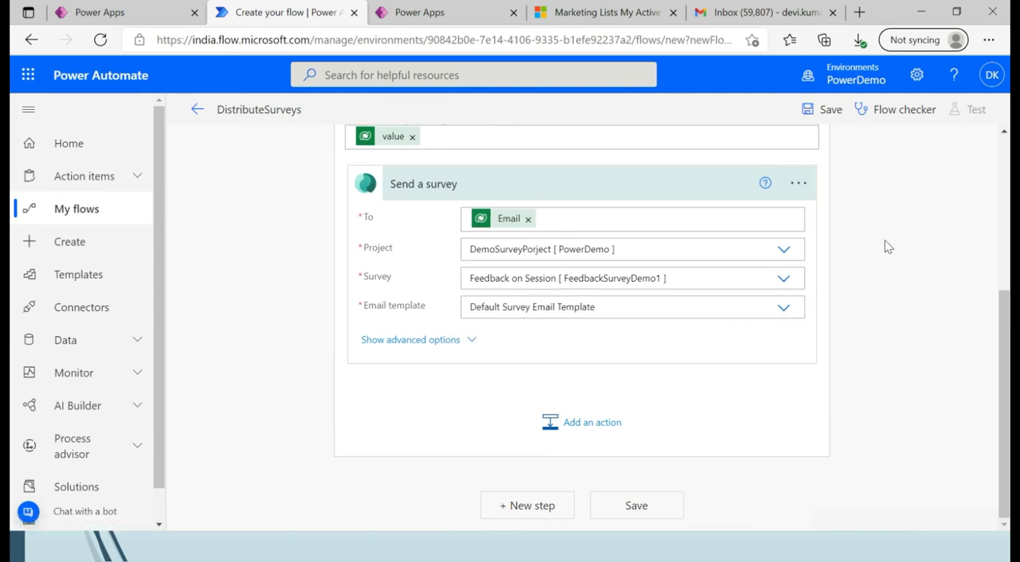
Save the DistributeSurveys flow and check it for errors and warnings with Flow checker.
click(826, 118)
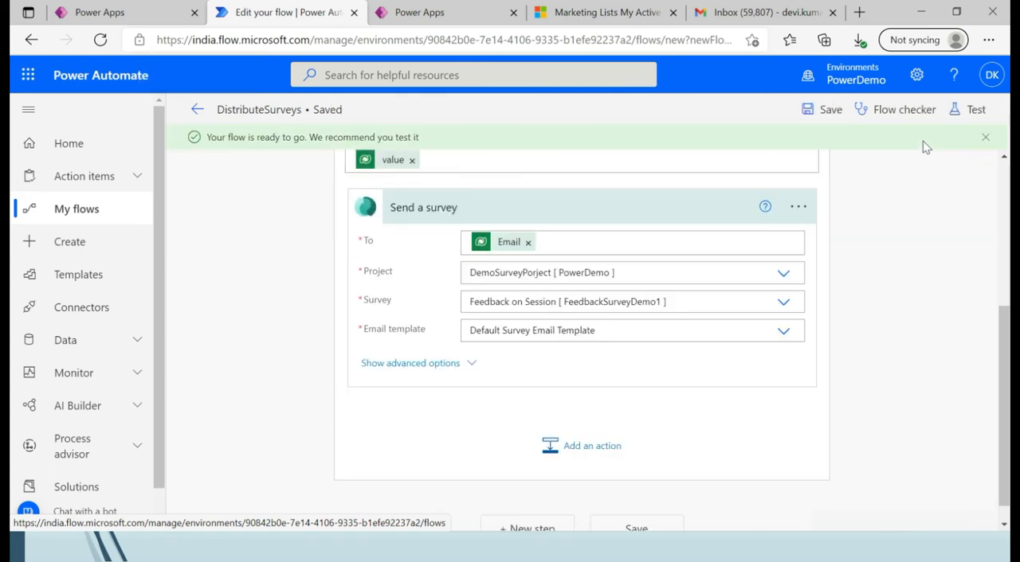
click(910, 102)
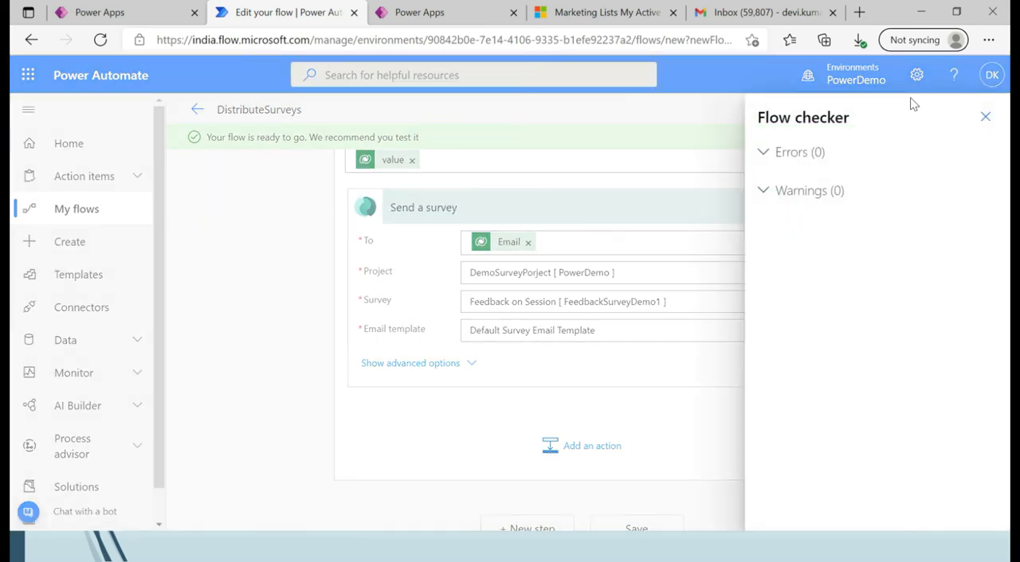
click(985, 117)
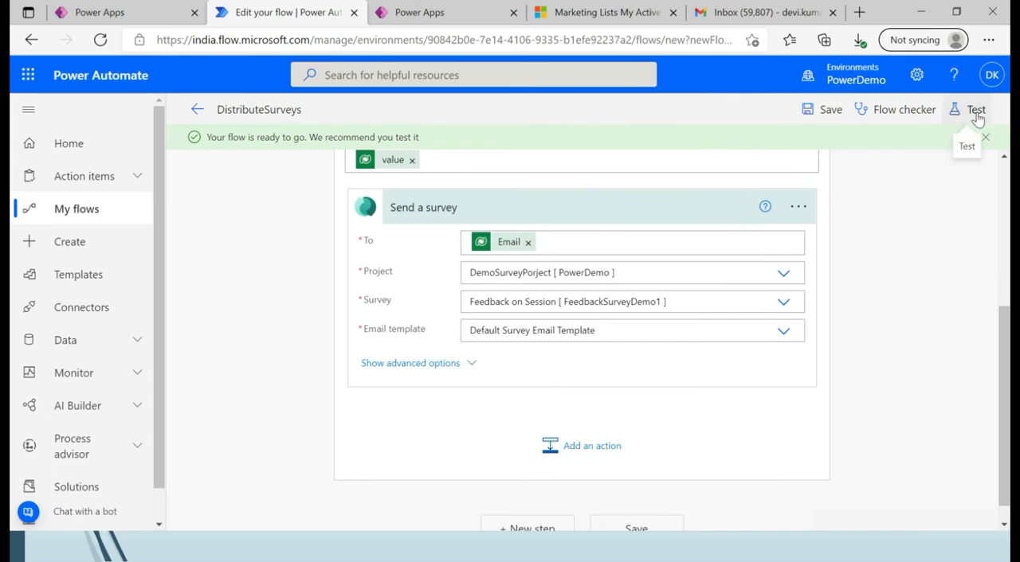
click(977, 117)
click(774, 150)
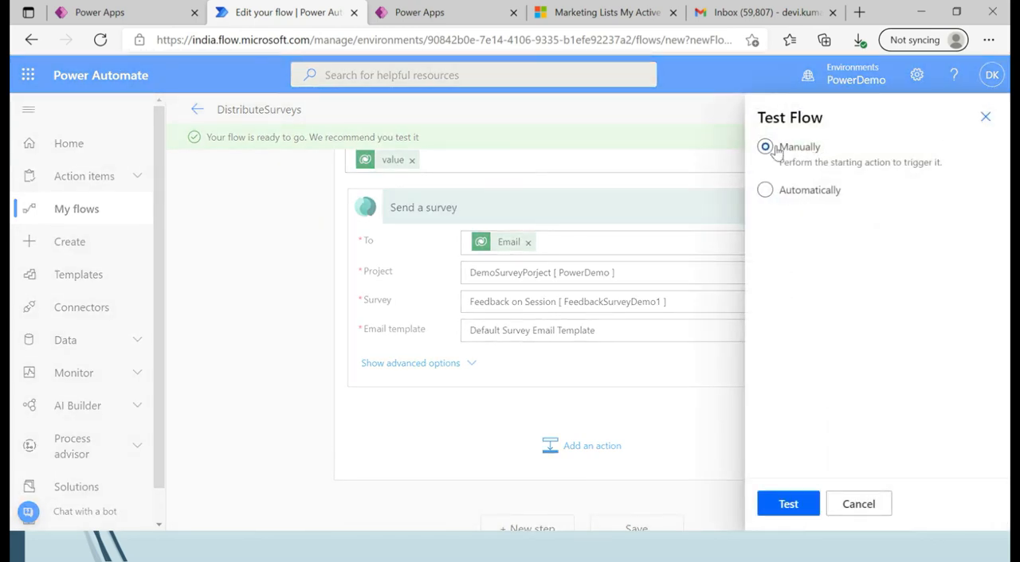
click(791, 504)
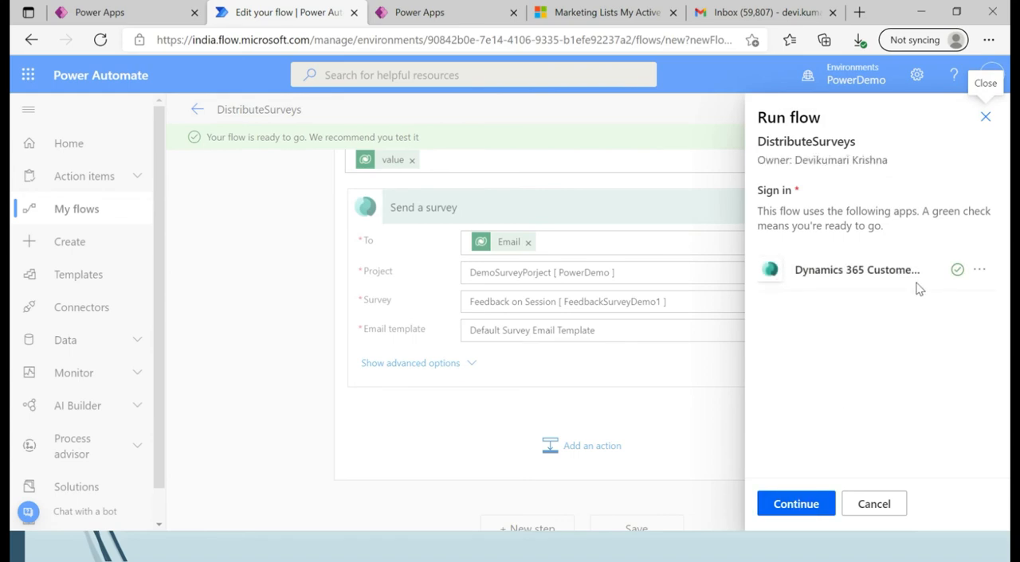
click(794, 504)
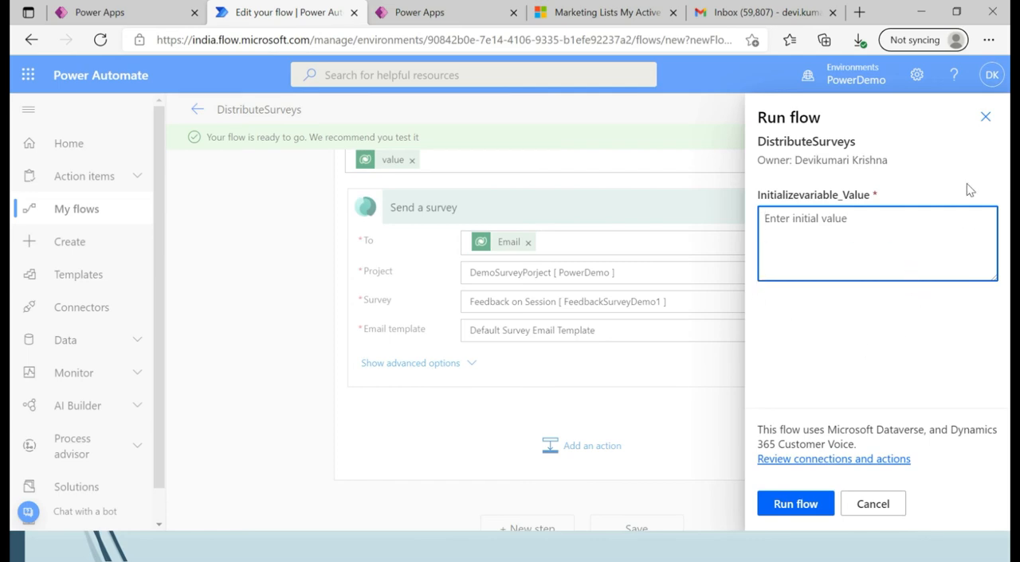
click(986, 118)
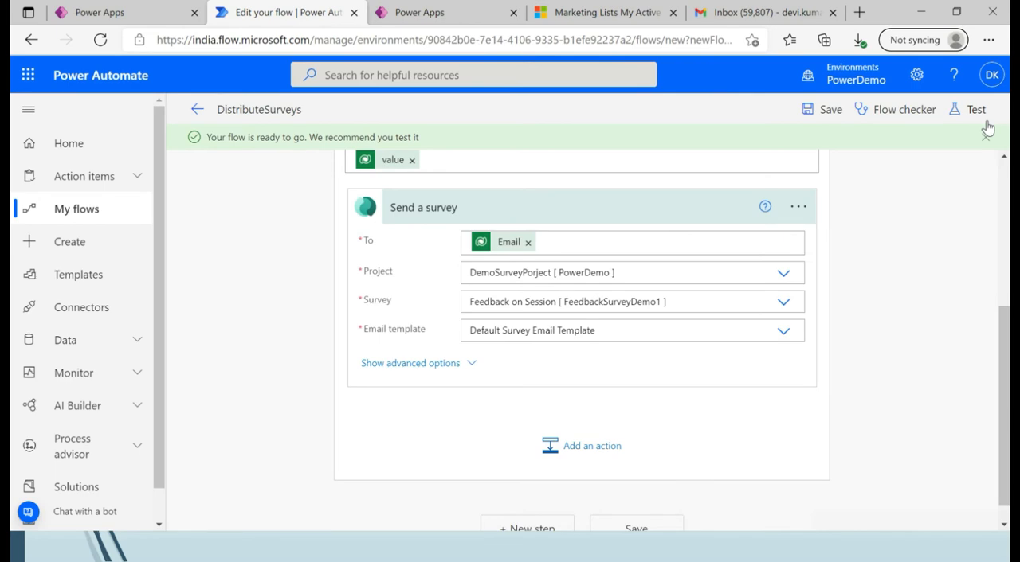
Switch to the Power Apps canvas editor and attach the DistributeSurveys flow to the Start Survey button's OnSelect action.
click(147, 20)
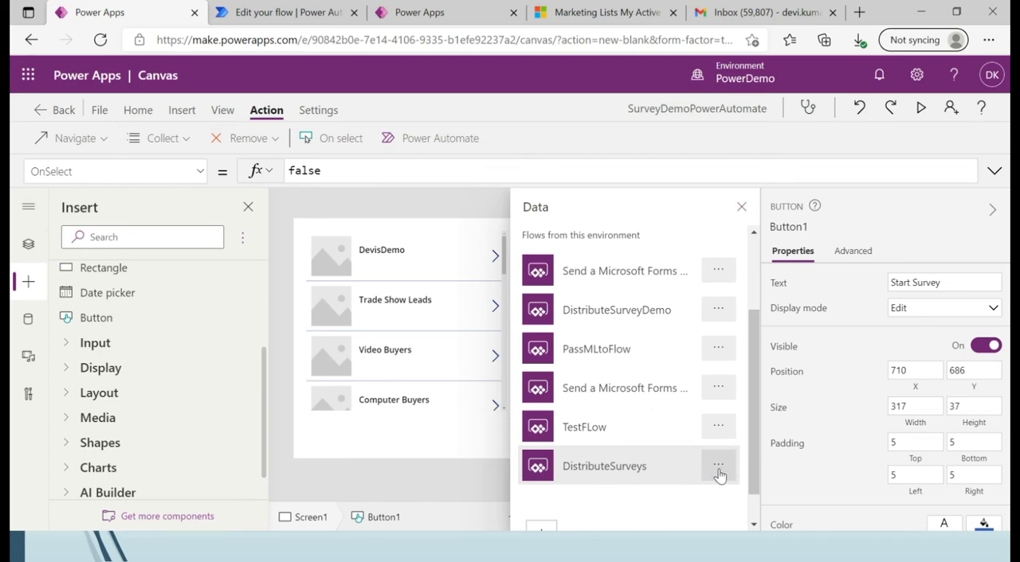
click(640, 475)
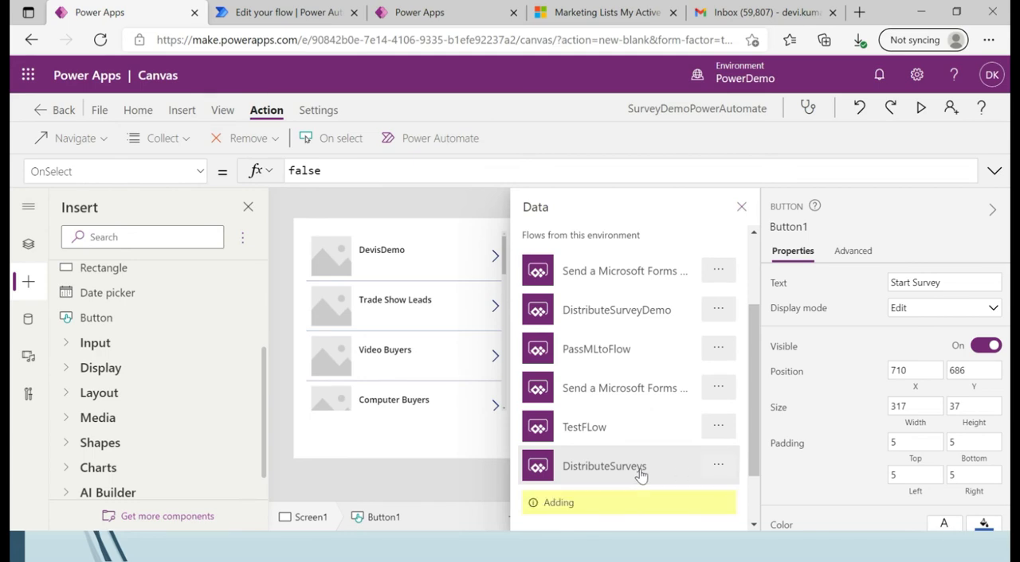
drag(759, 443, 758, 507)
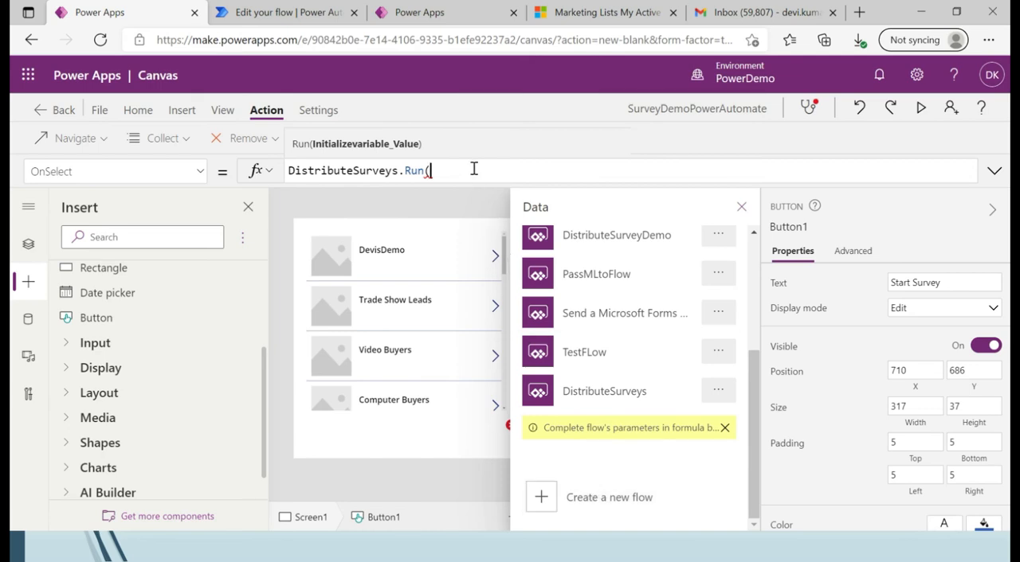
Complete the Start Survey button's OnSelect formula as DistributeSurveys.Run(Gallery1.Selected.Title1.Text).
text(Gallery1)
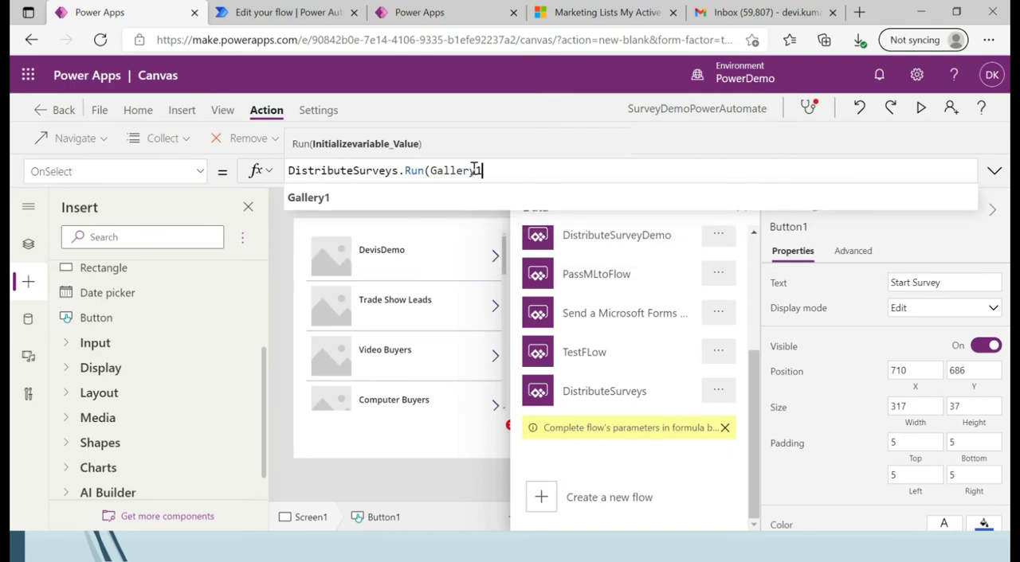
text(.)
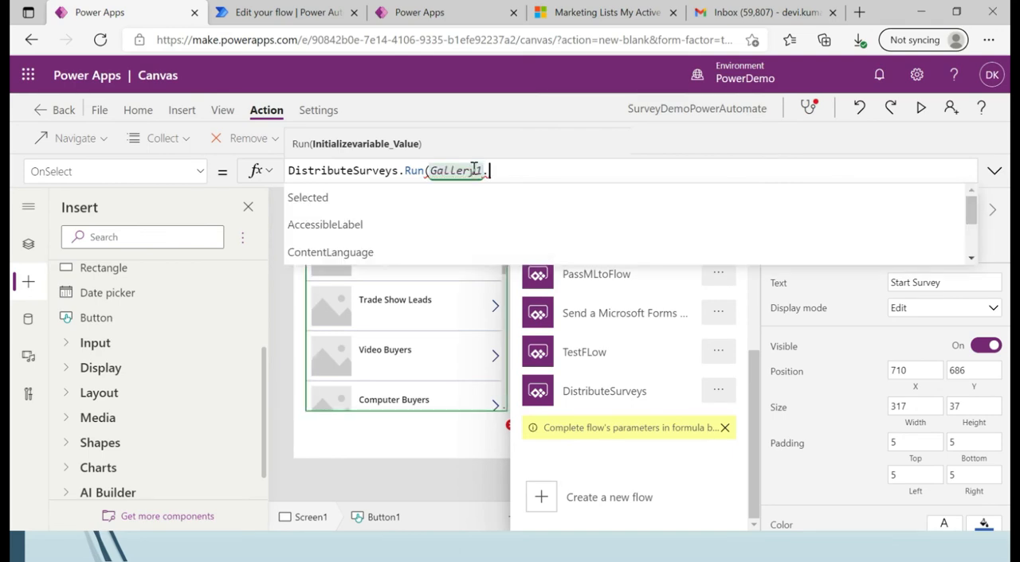
click(384, 197)
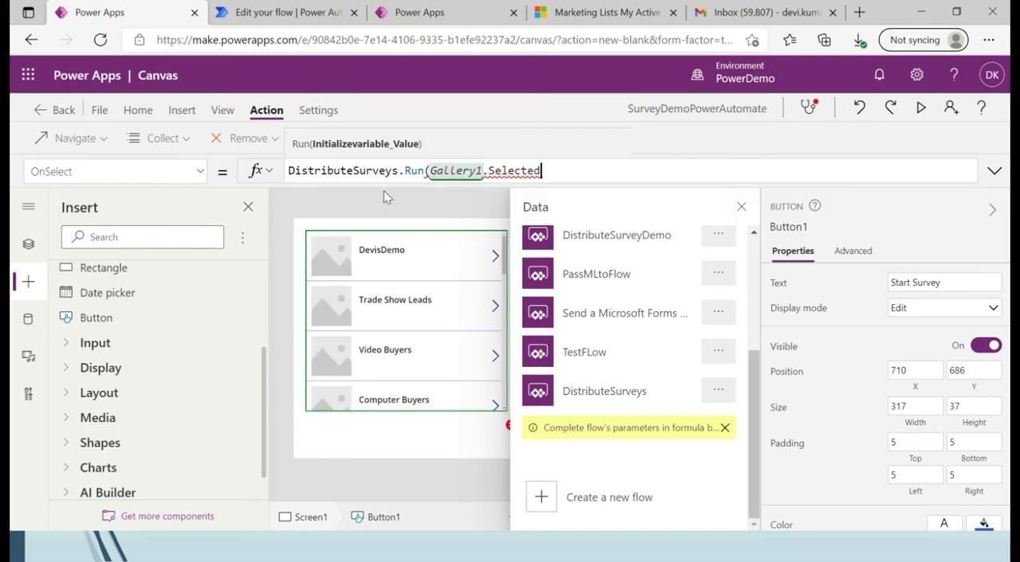
text(.)
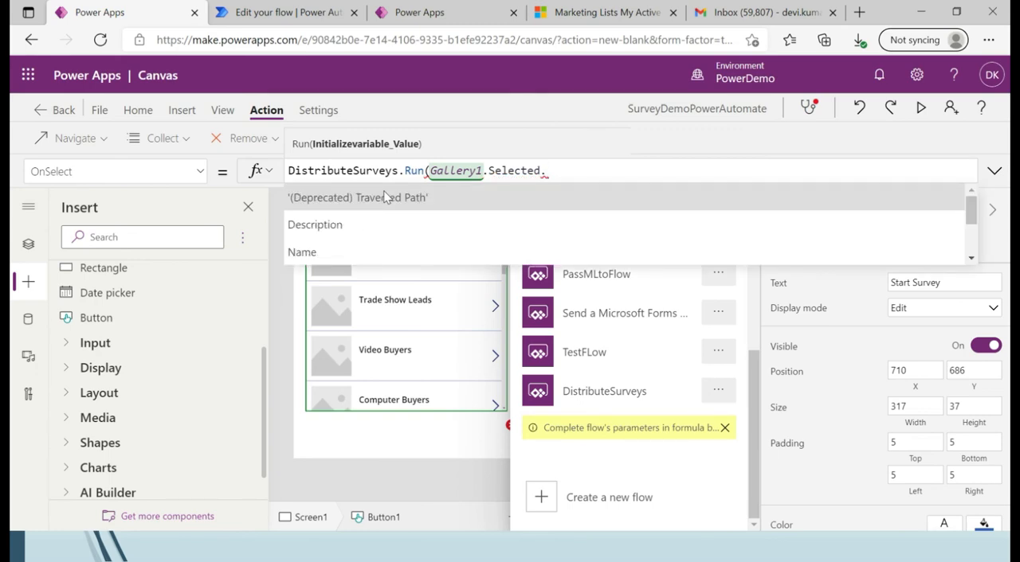
text(Ti)
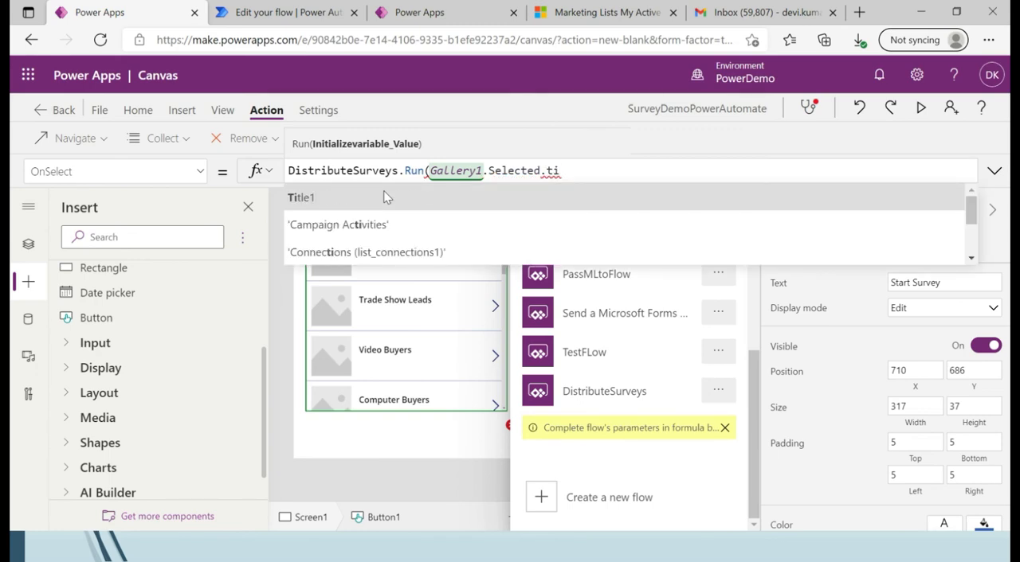
key(Tab)
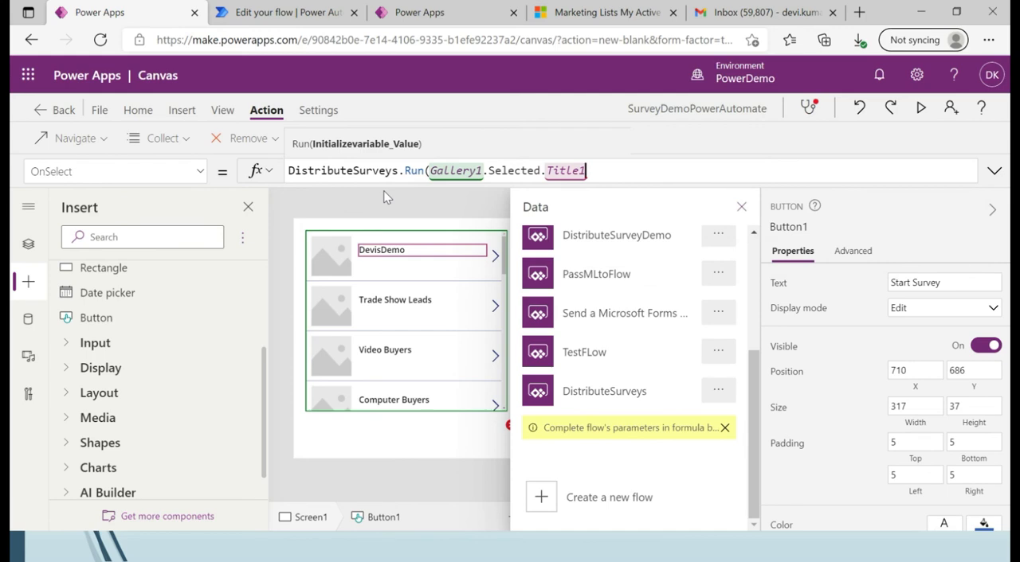
text(.)
click(365, 197)
text())
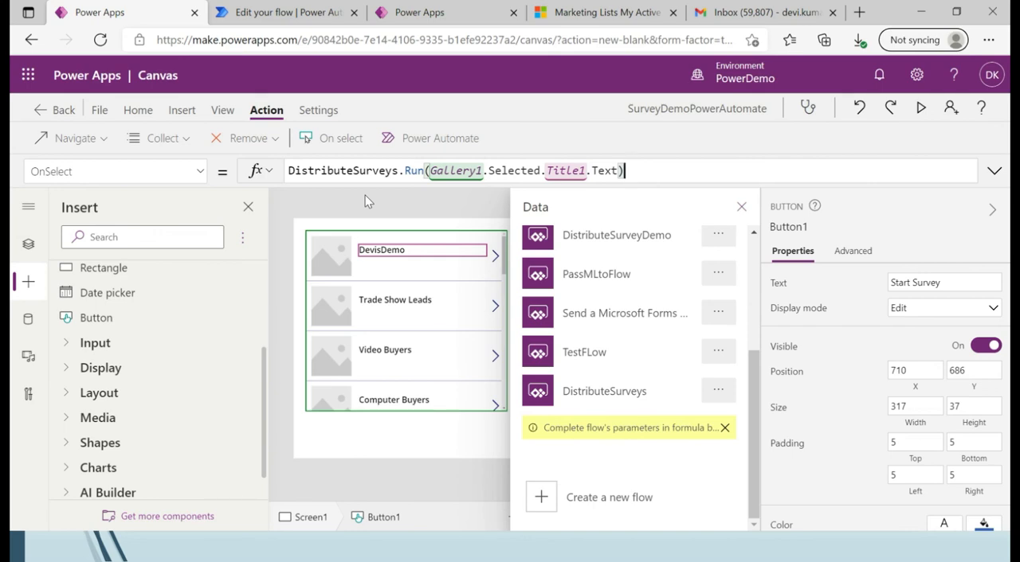
click(408, 440)
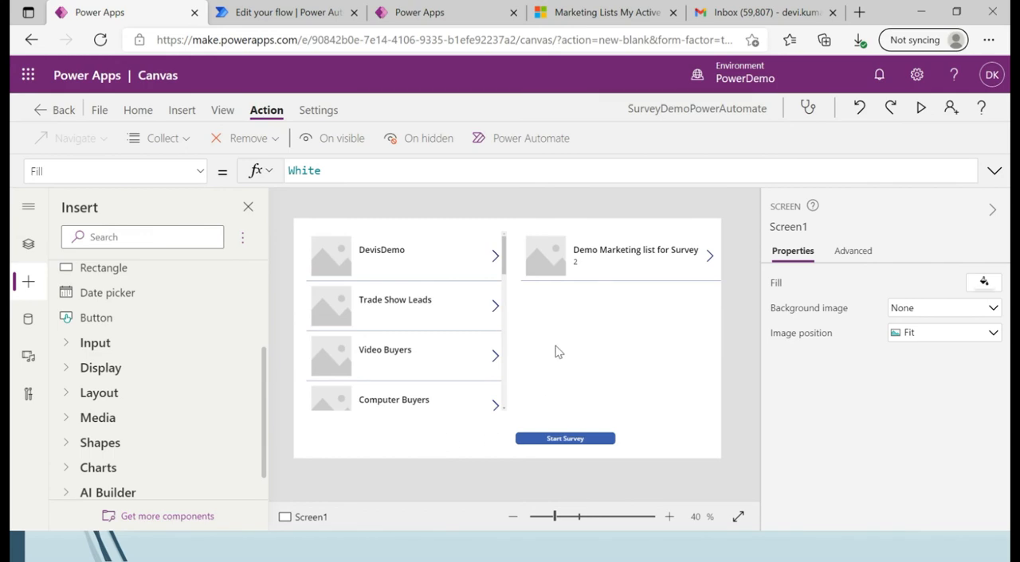
Save the app to the cloud as SurveyDemoPowerAutomate and start its preview.
click(100, 111)
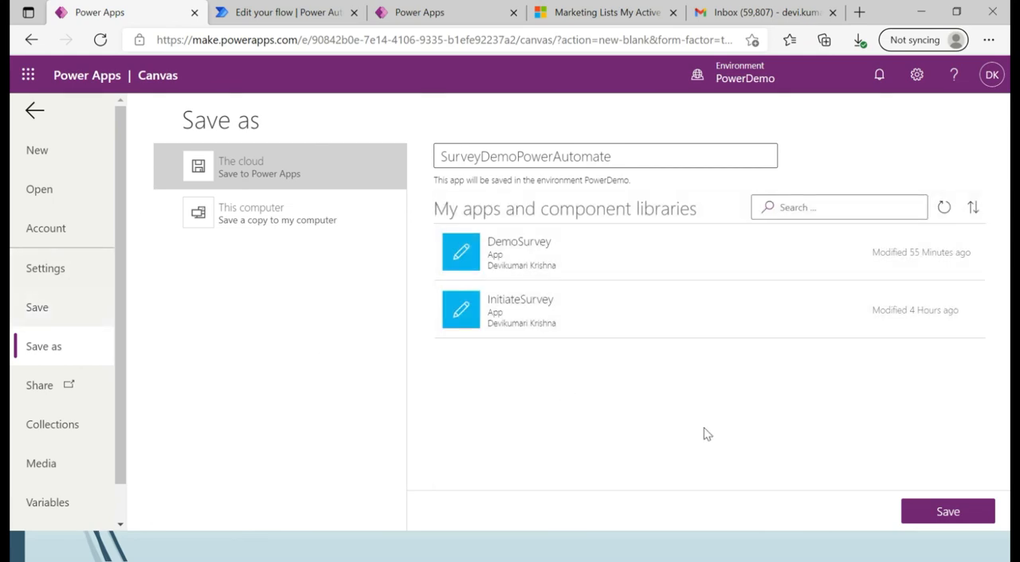
click(953, 514)
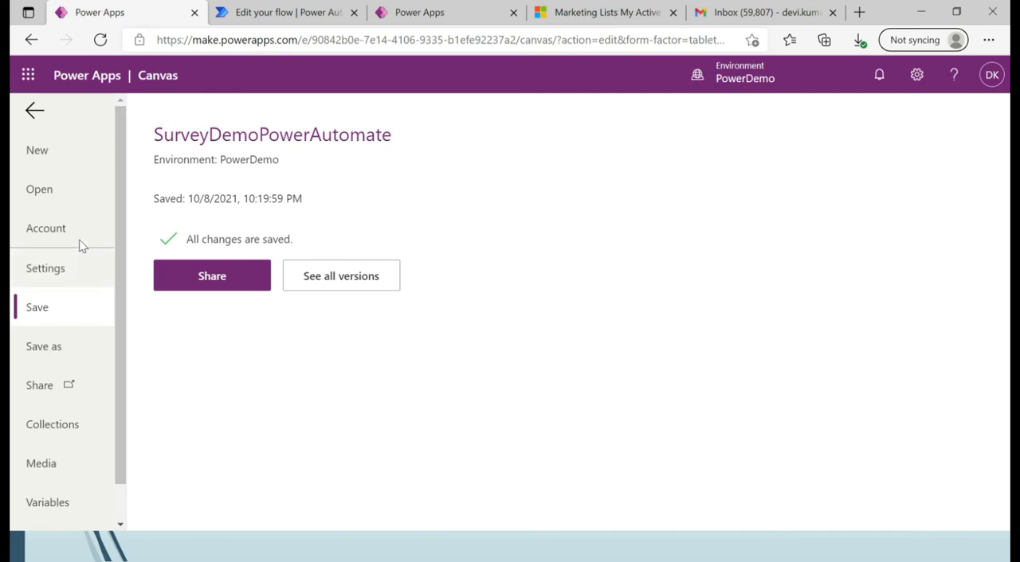
click(33, 112)
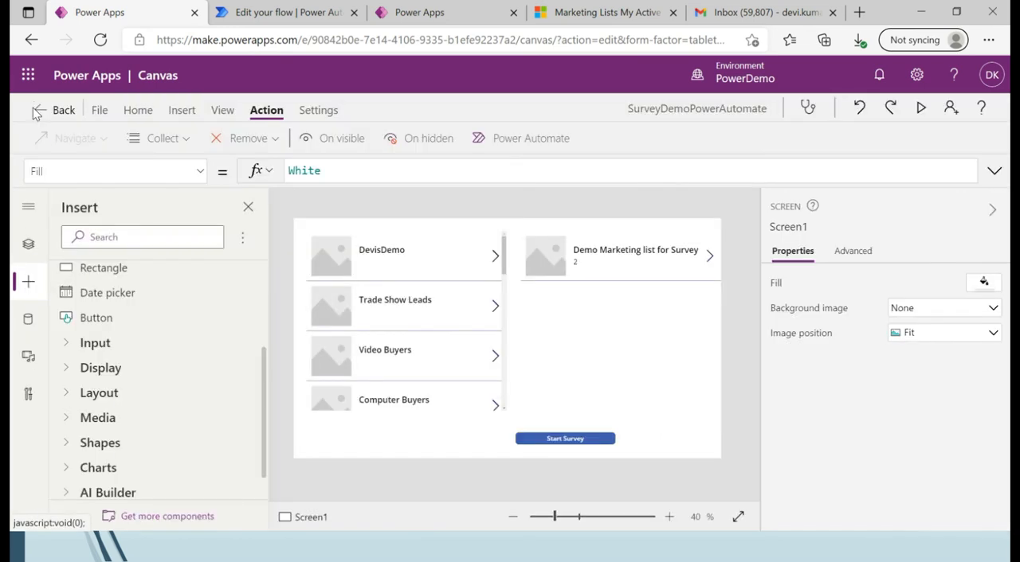
click(922, 111)
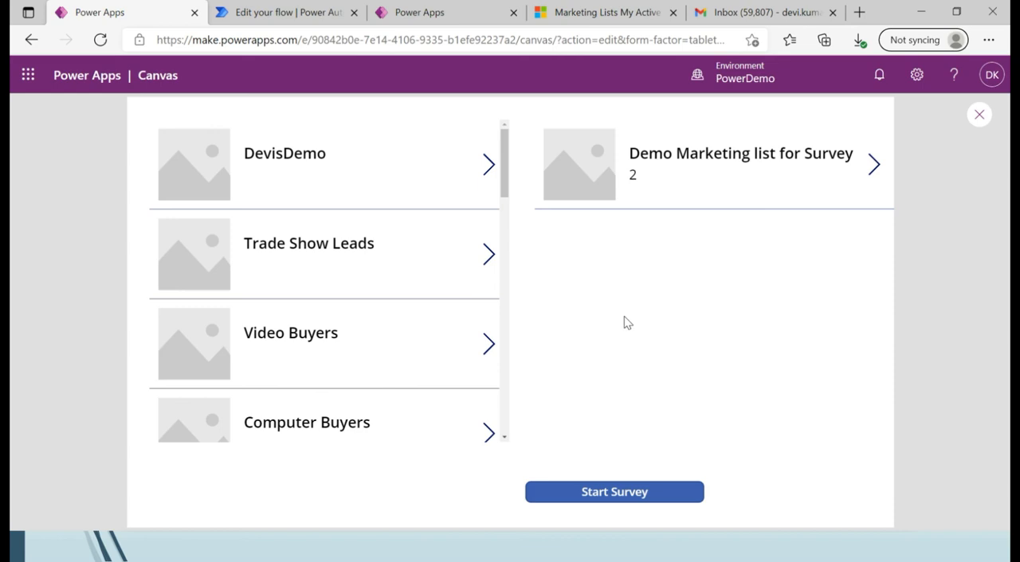
Switch to Dynamics 365 Sales Hub and examine the members of the DevisDemo marketing list.
click(609, 13)
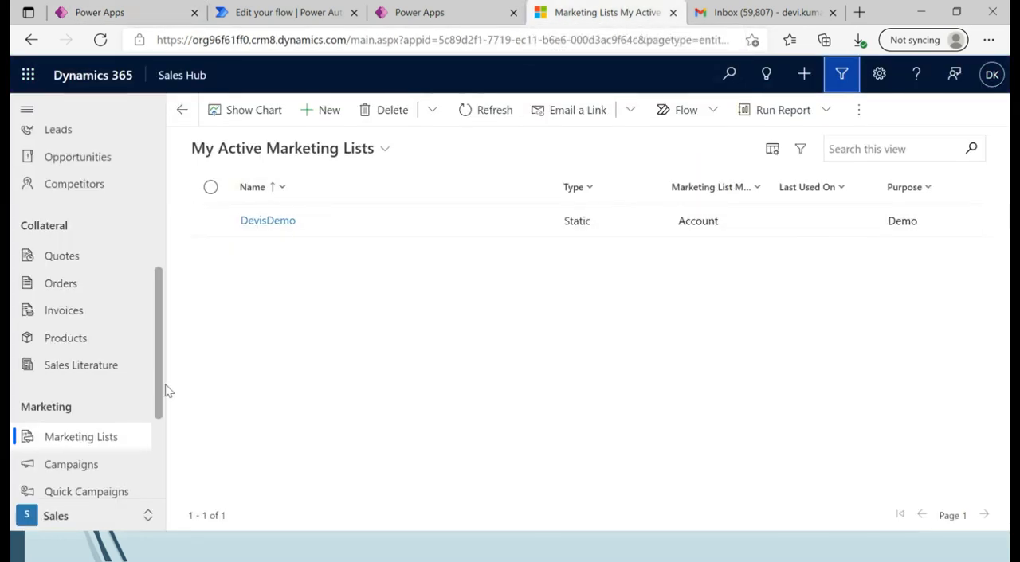
click(70, 448)
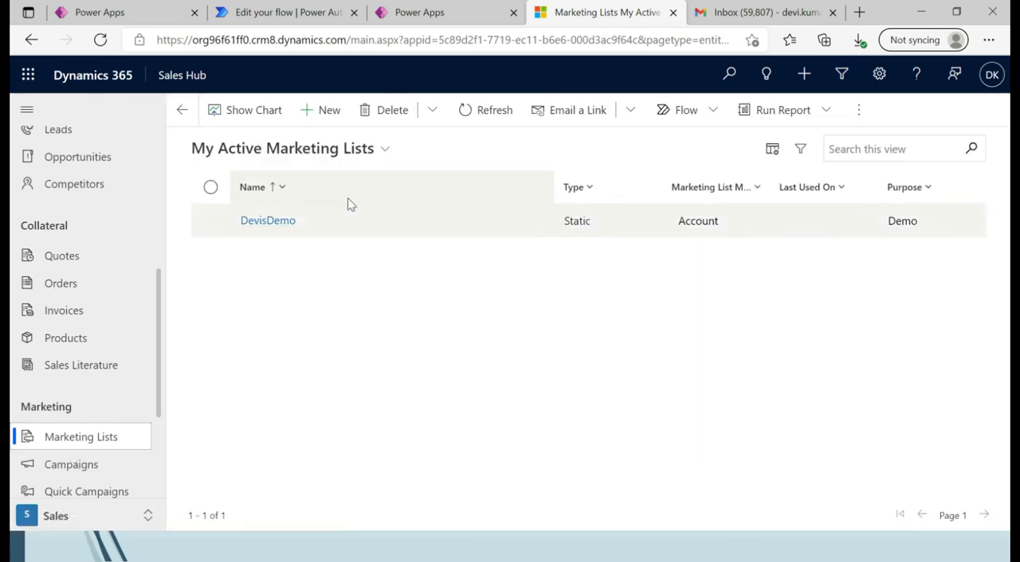
click(268, 221)
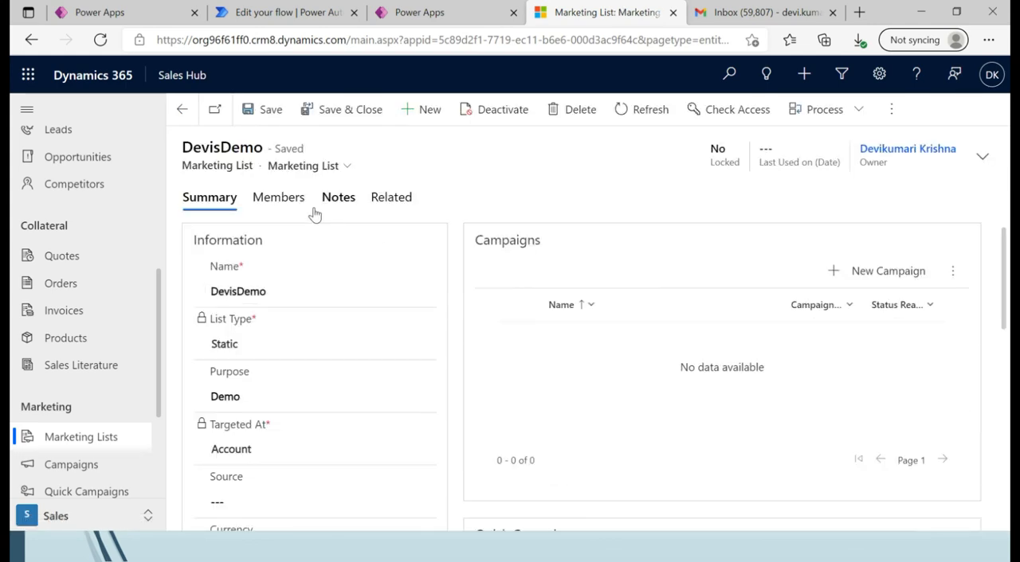
click(284, 203)
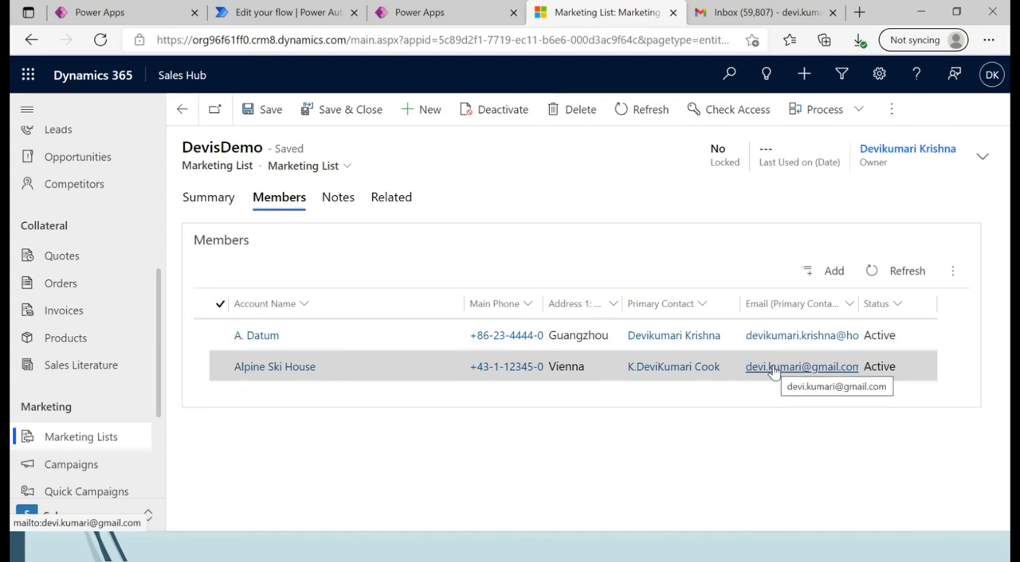
Return to the Power Apps preview and start the survey distribution with the Start Survey button.
click(488, 17)
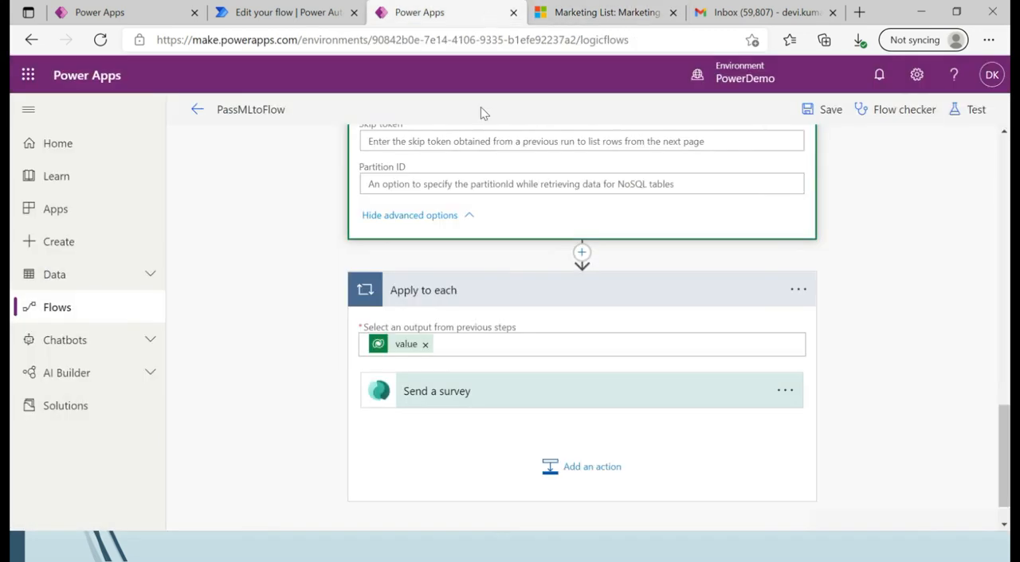
click(148, 22)
click(575, 494)
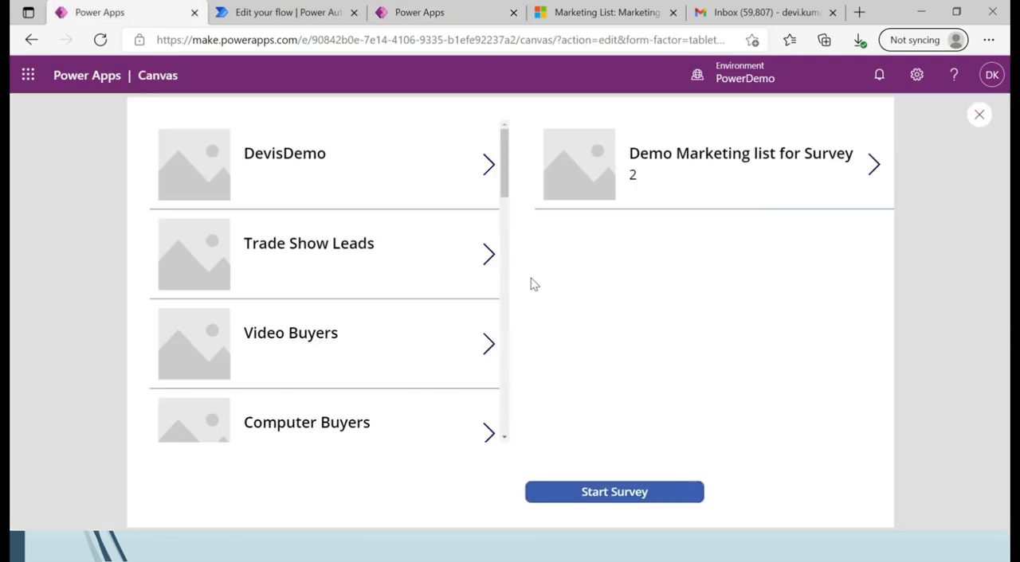
Switch to Power Automate and open the latest run from the DistributeSurveys flow's run history.
click(472, 17)
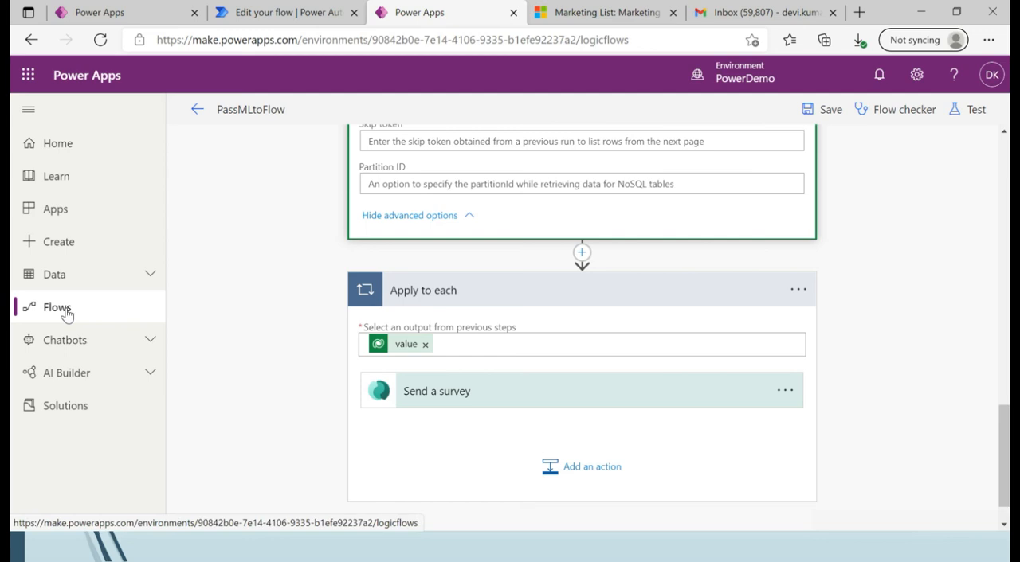
click(278, 14)
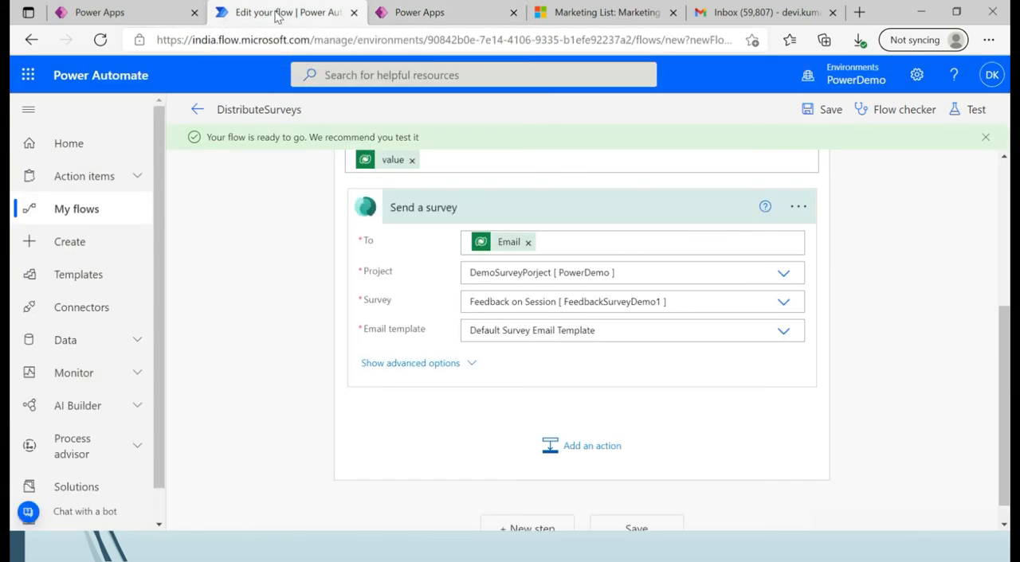
click(196, 109)
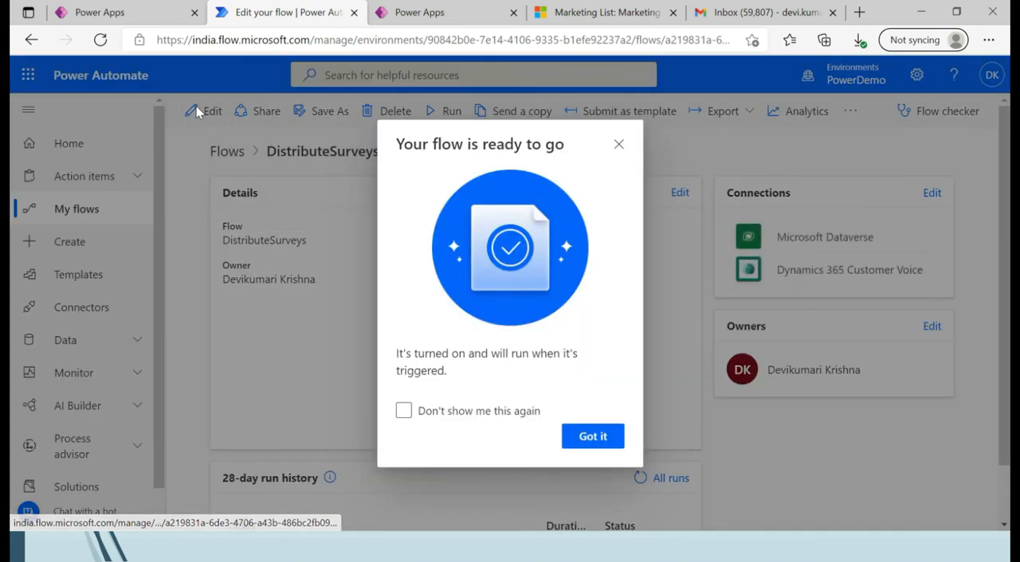
click(588, 436)
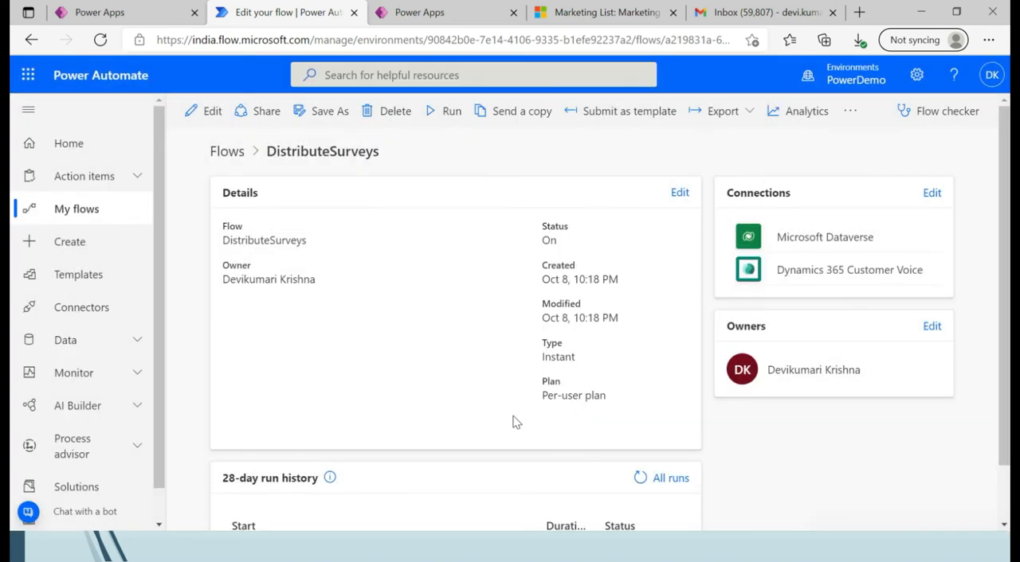
click(226, 154)
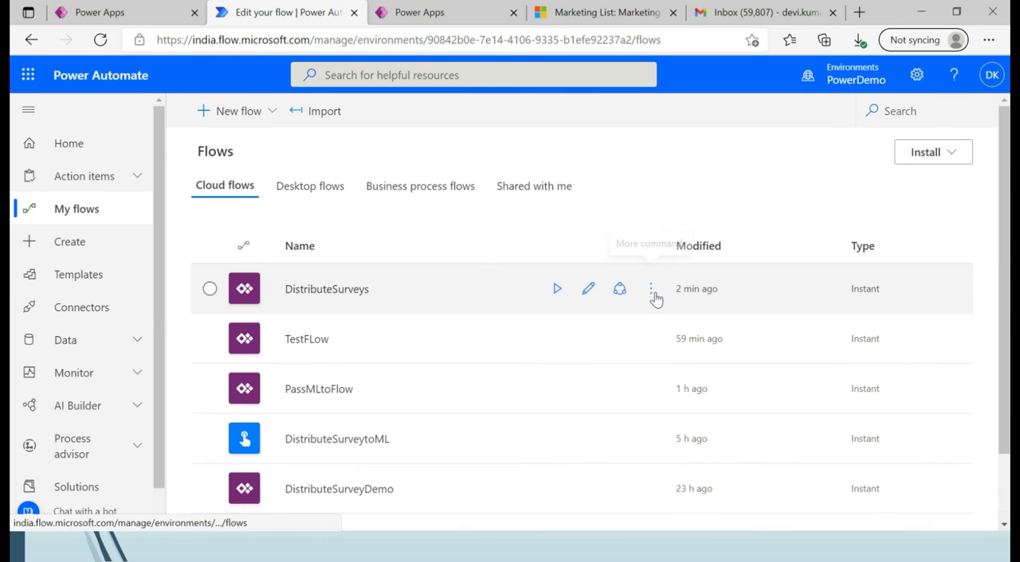
click(652, 290)
click(713, 370)
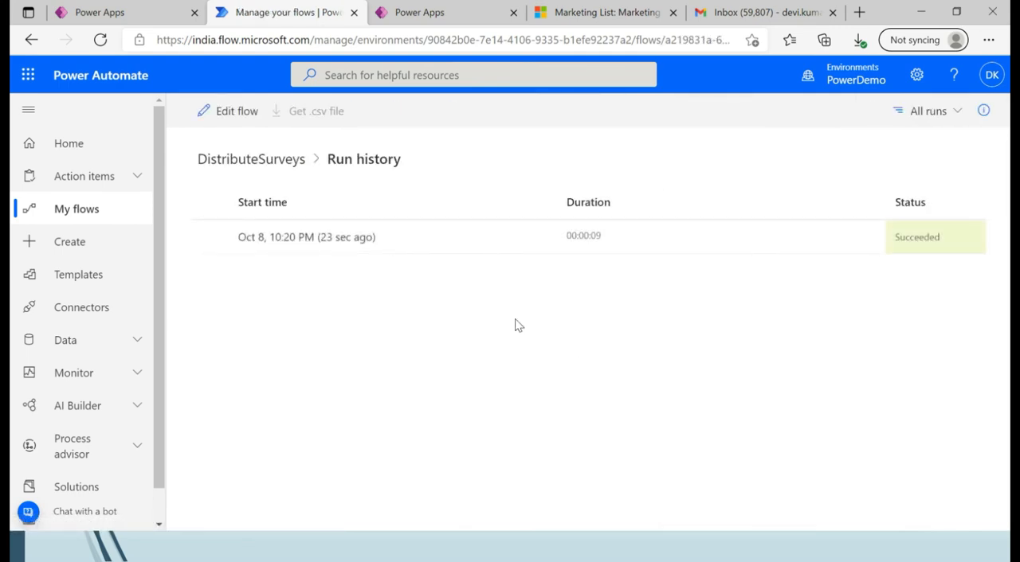
click(289, 243)
click(288, 239)
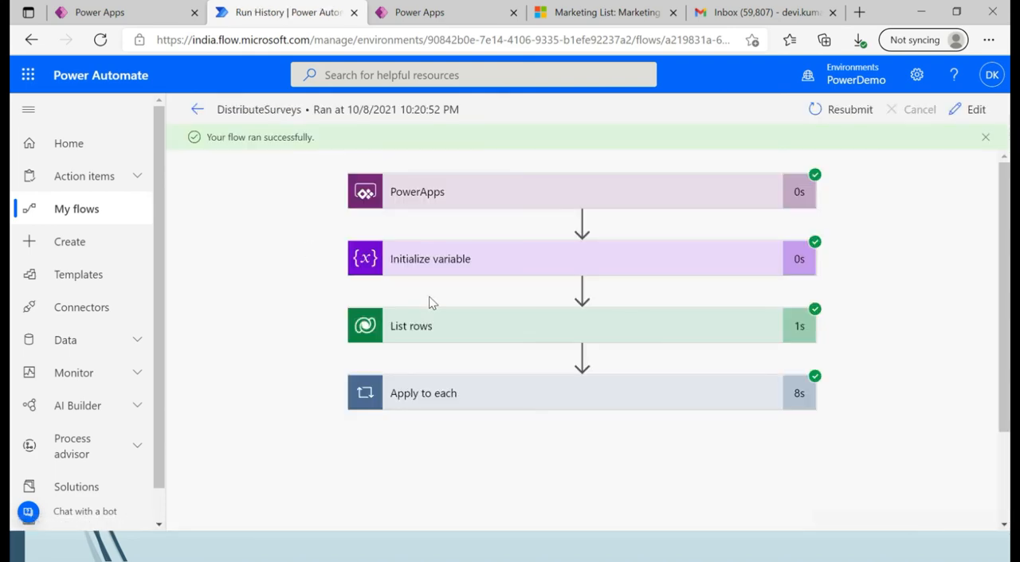
Examine the Send a survey inputs for both iterations of the run's Apply to each loop.
click(456, 403)
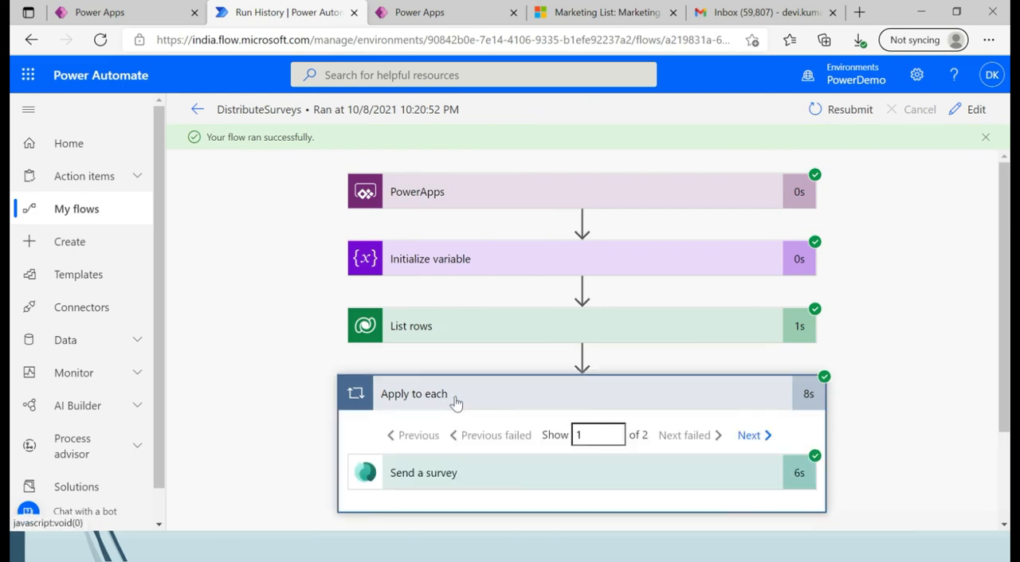
scroll(1005, 453, down, 2)
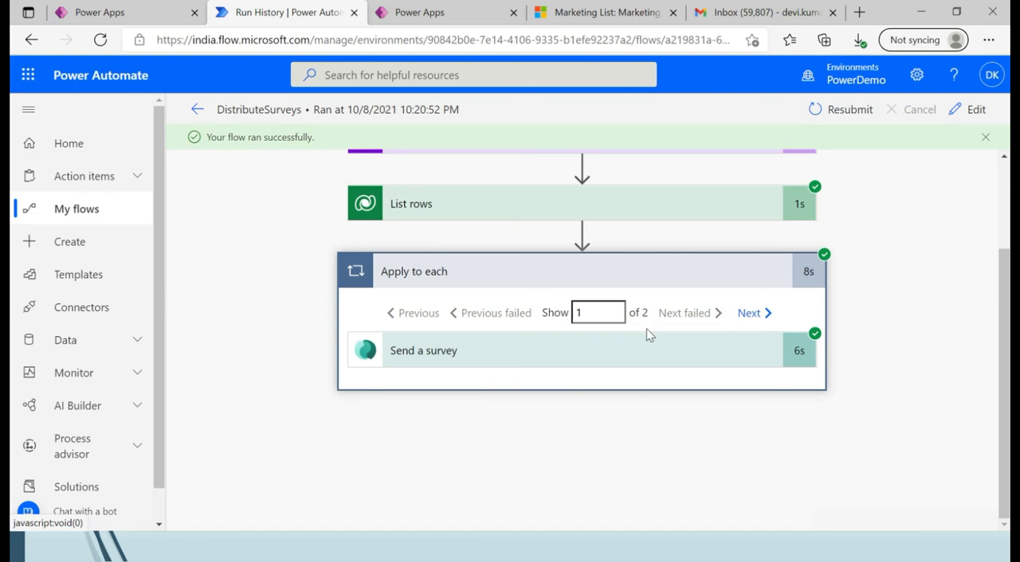
click(472, 359)
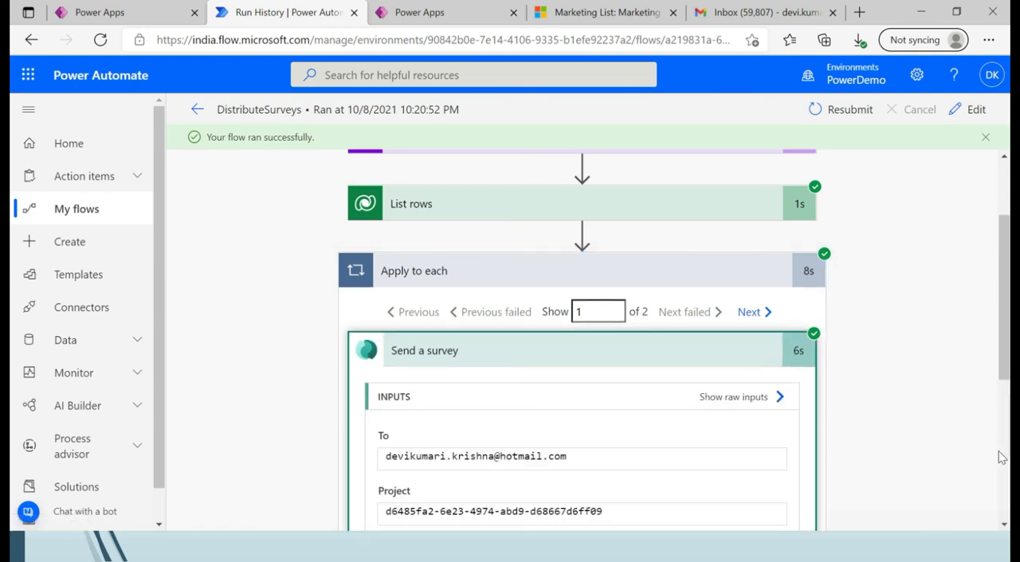
scroll(1005, 459, down, 4)
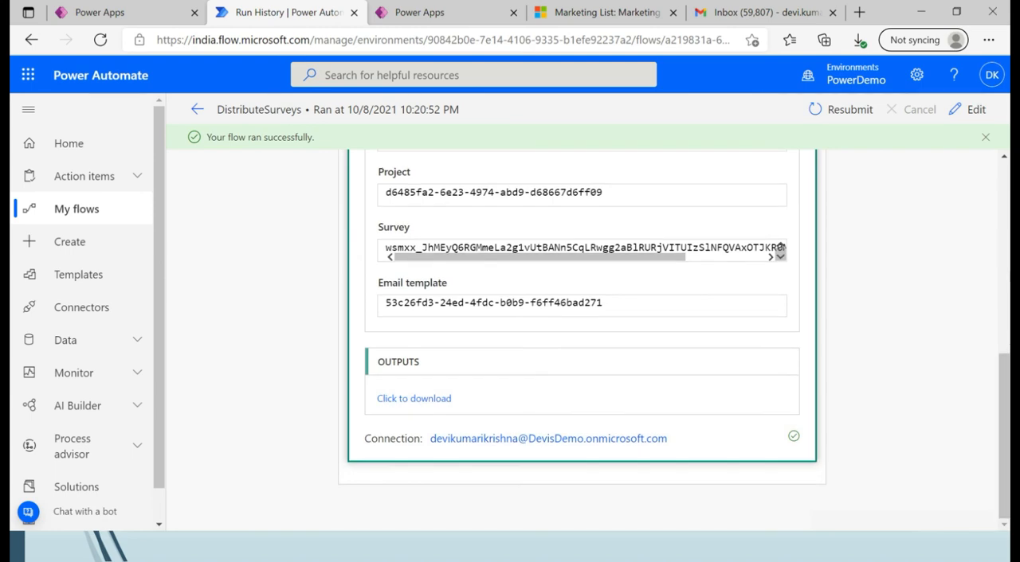
scroll(612, 416, up, 4)
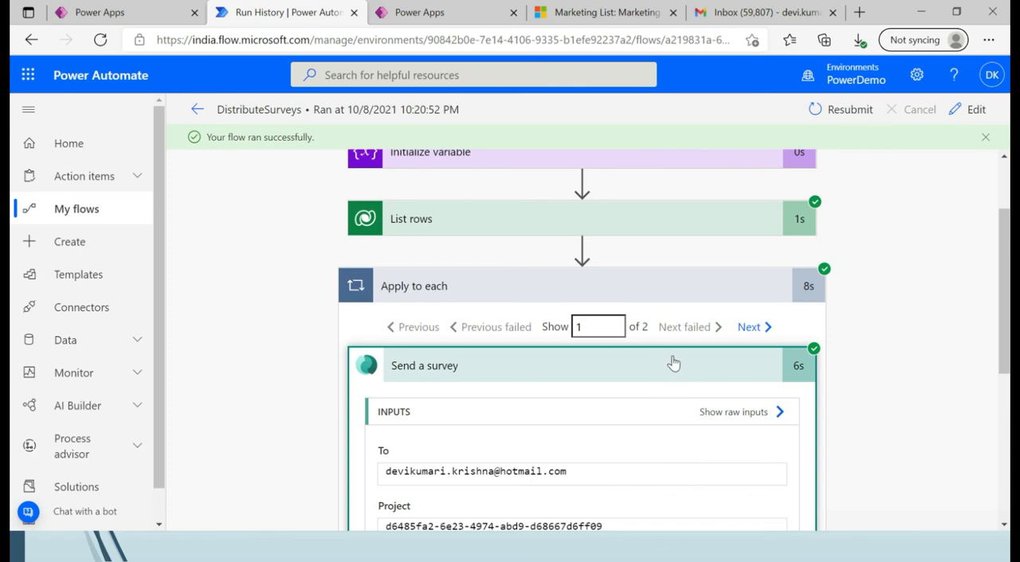
click(760, 333)
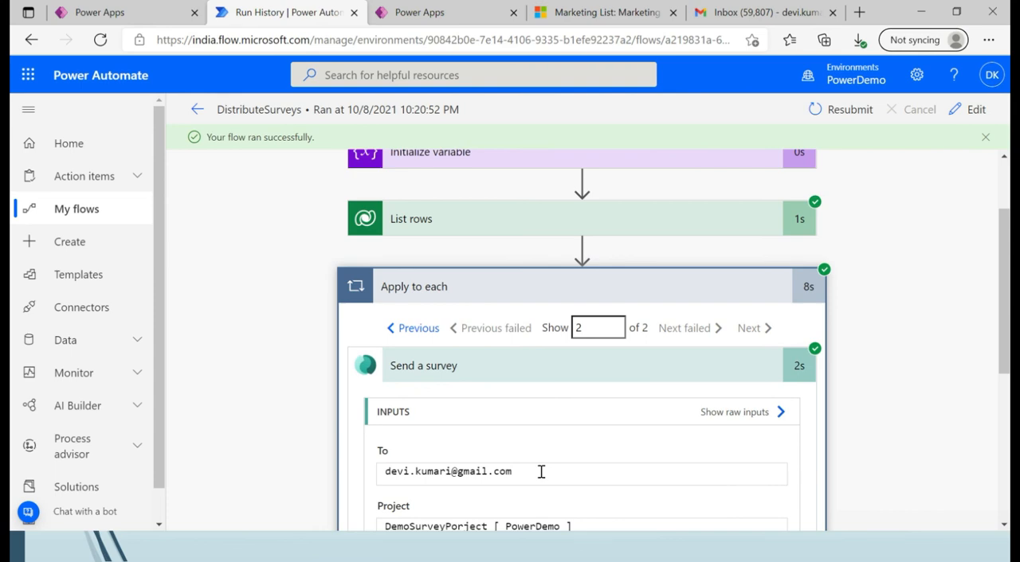
Switch to Gmail, open the 'Feedback on Session' survey invitation in the inbox and start the survey from it.
click(732, 18)
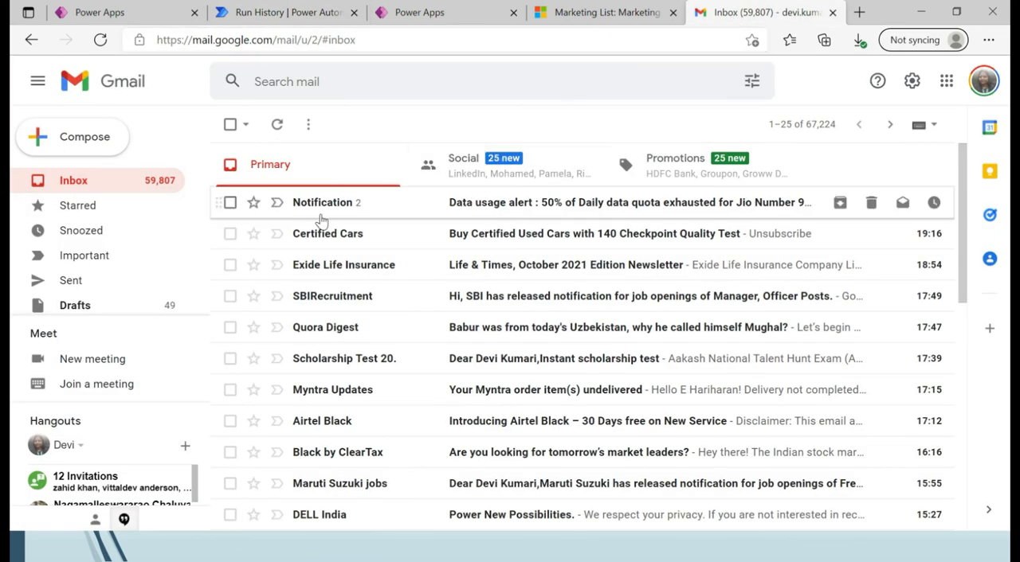
click(96, 185)
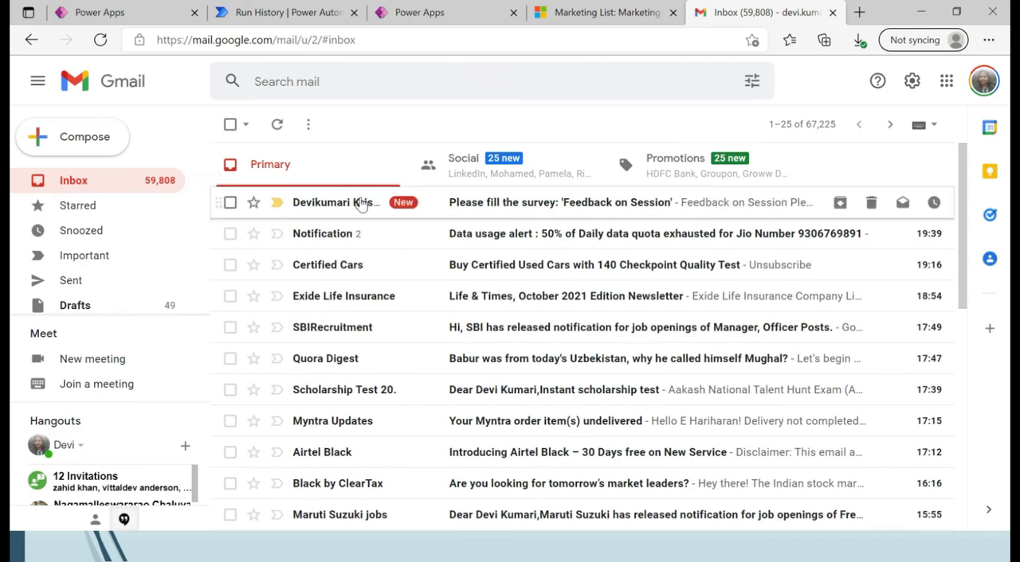
click(360, 204)
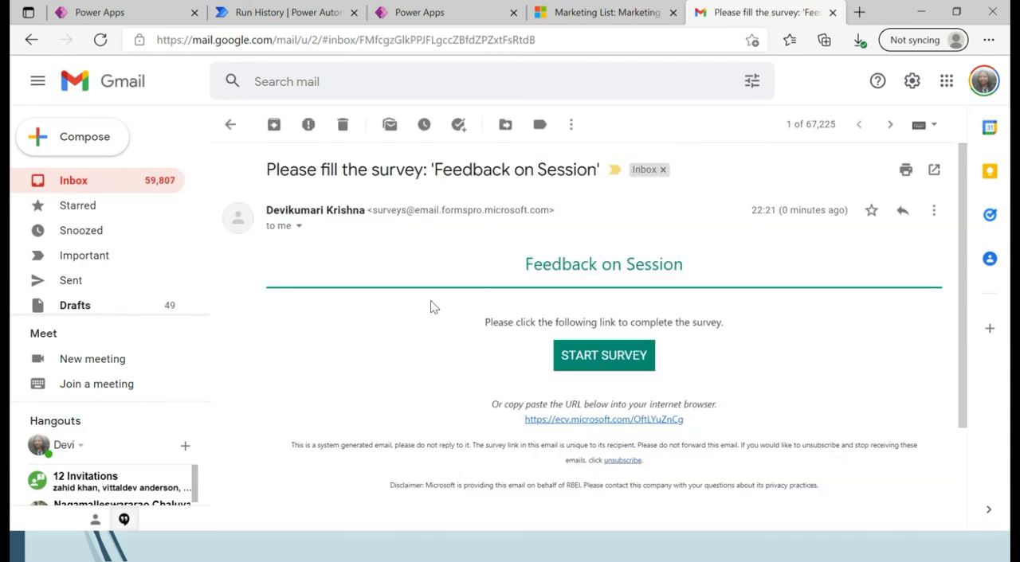
click(576, 359)
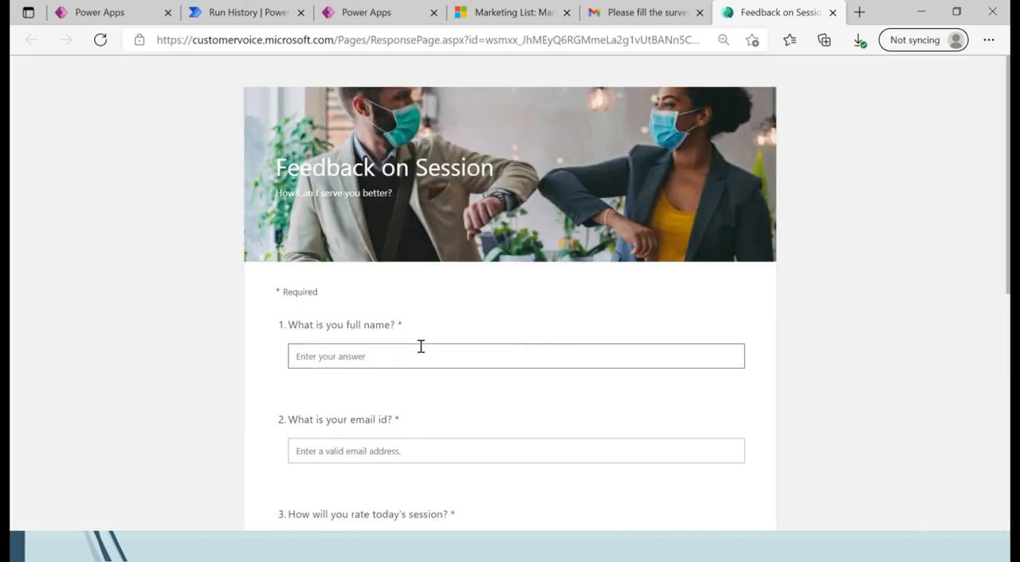
Fill in the respondent's full name and e-mail address in the Feedback on Session survey.
click(420, 346)
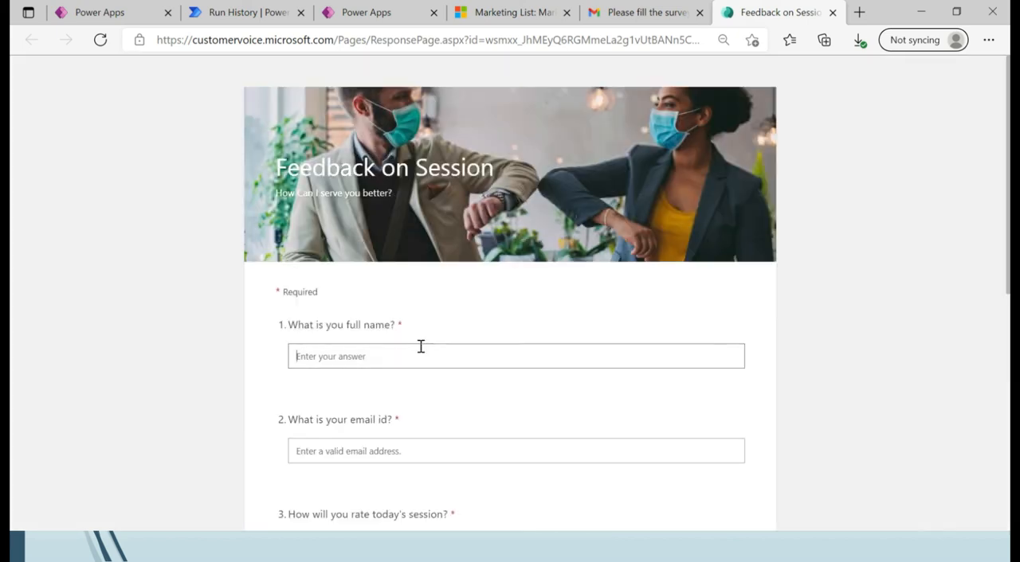
text(Devikumari Krishna)
click(384, 444)
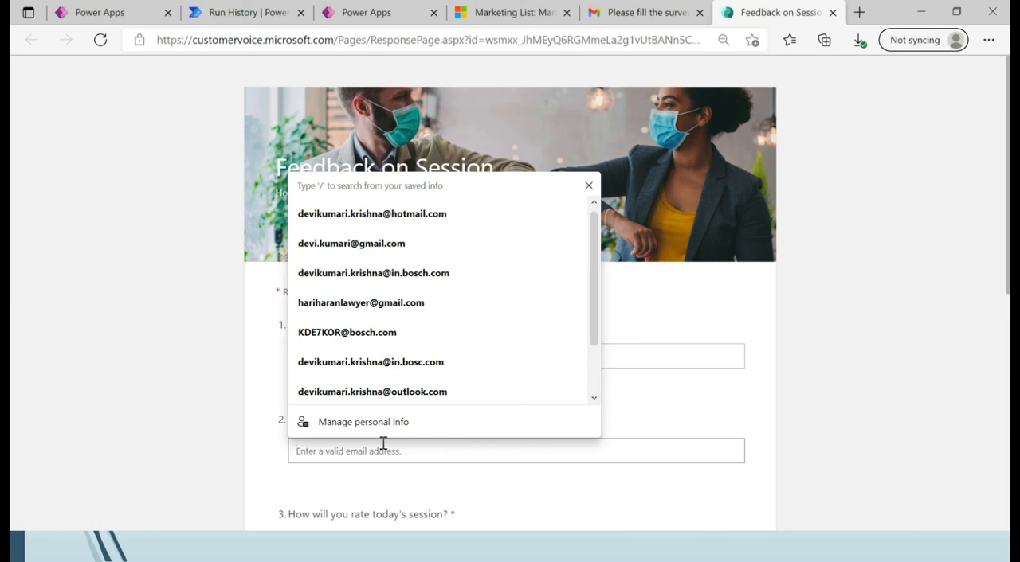
click(379, 254)
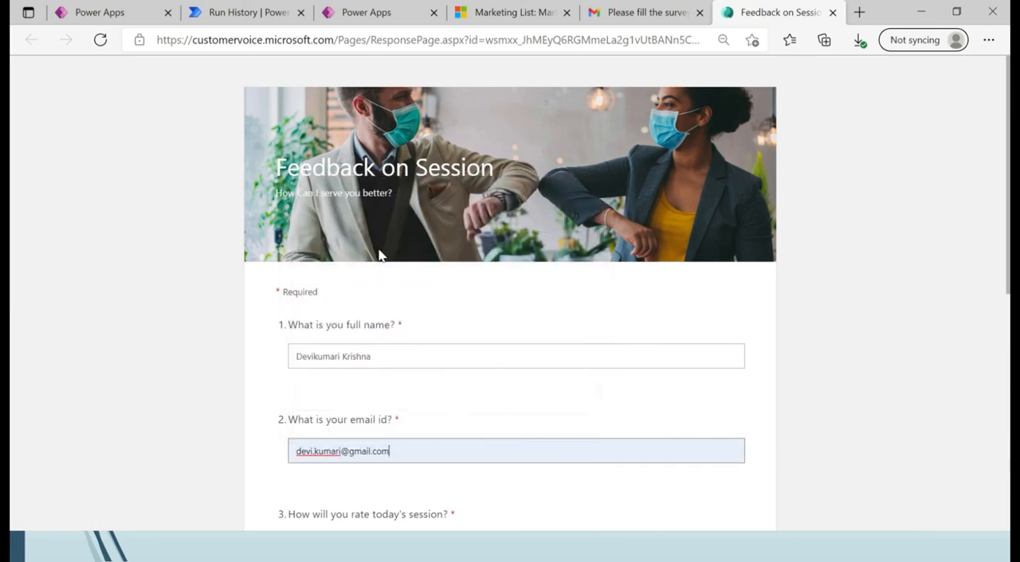
Rate today's session with the neutral middle face and select Communication and Session content as needing improvement.
scroll(1008, 269, down, 3)
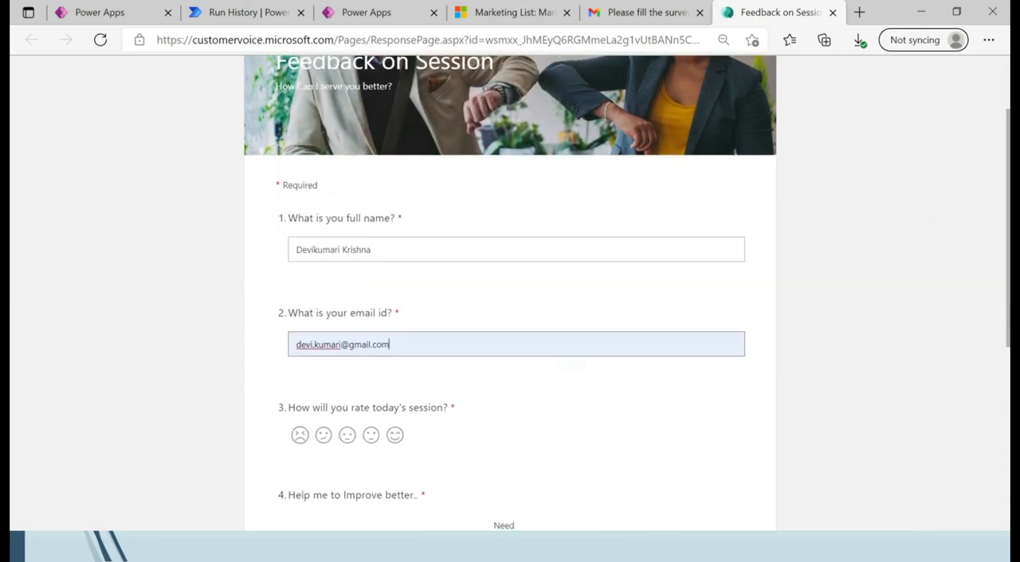
click(346, 356)
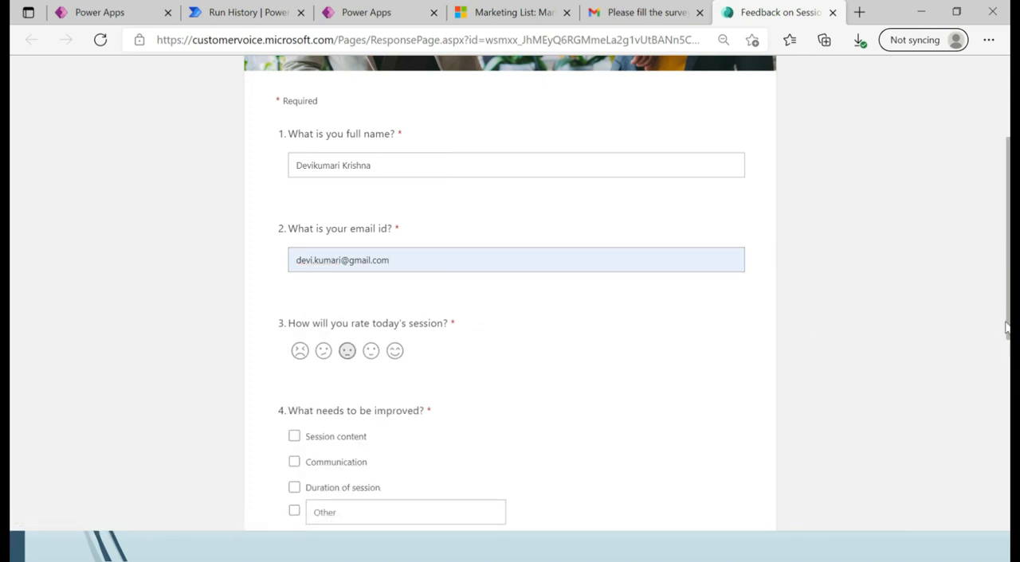
scroll(627, 290, down, 1)
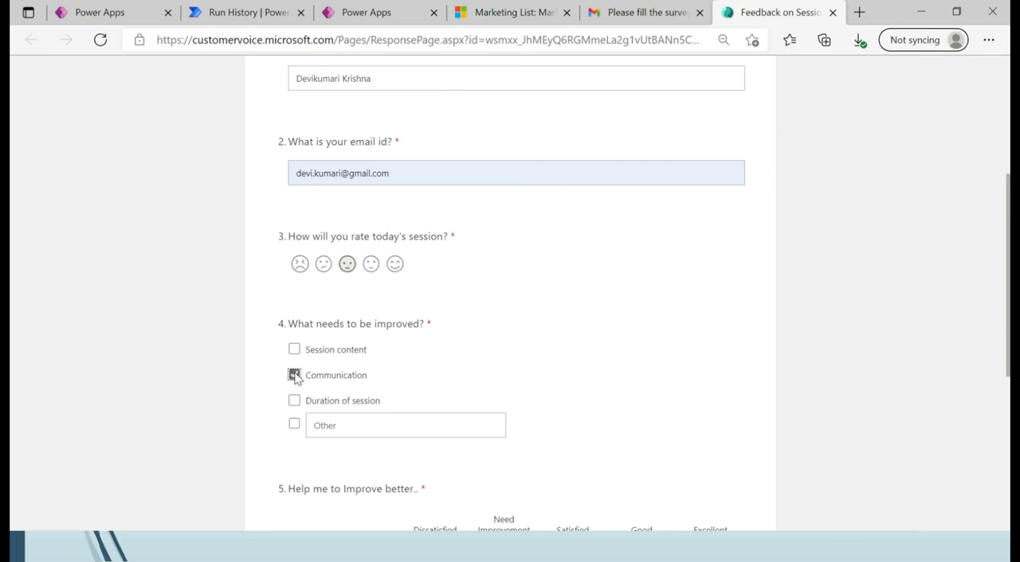
click(294, 349)
Rate Communication and Course Content as Need Improvement, Duration of Session and Demonstration as Excellent, and submit the survey.
scroll(565, 368, down, 3)
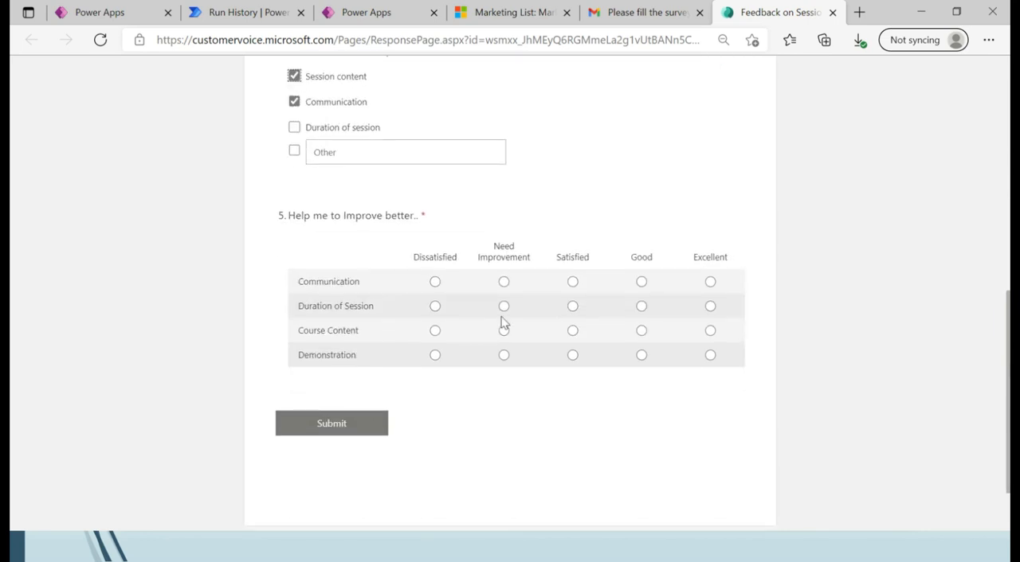
click(503, 282)
click(504, 331)
click(711, 356)
click(710, 307)
click(374, 430)
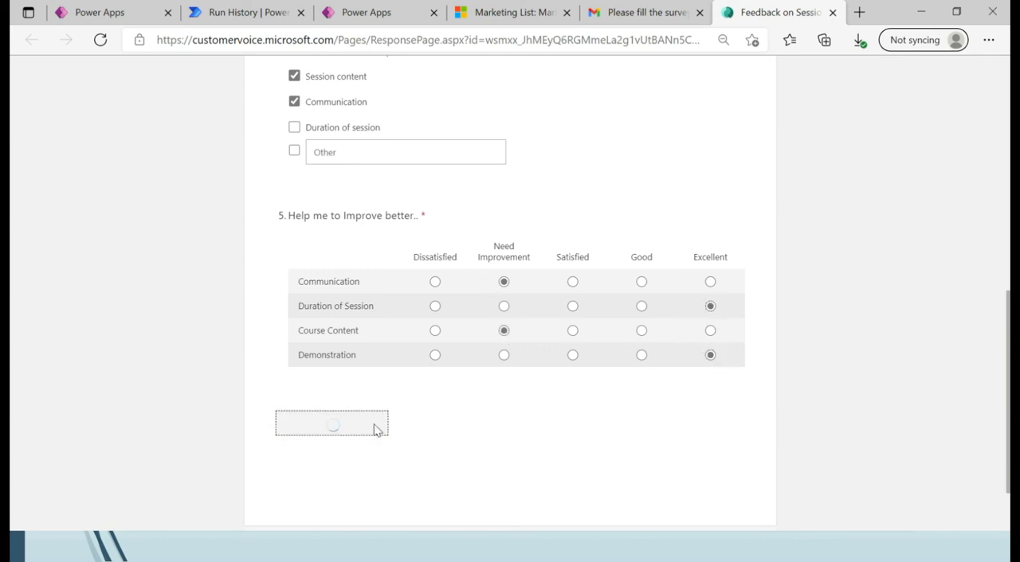